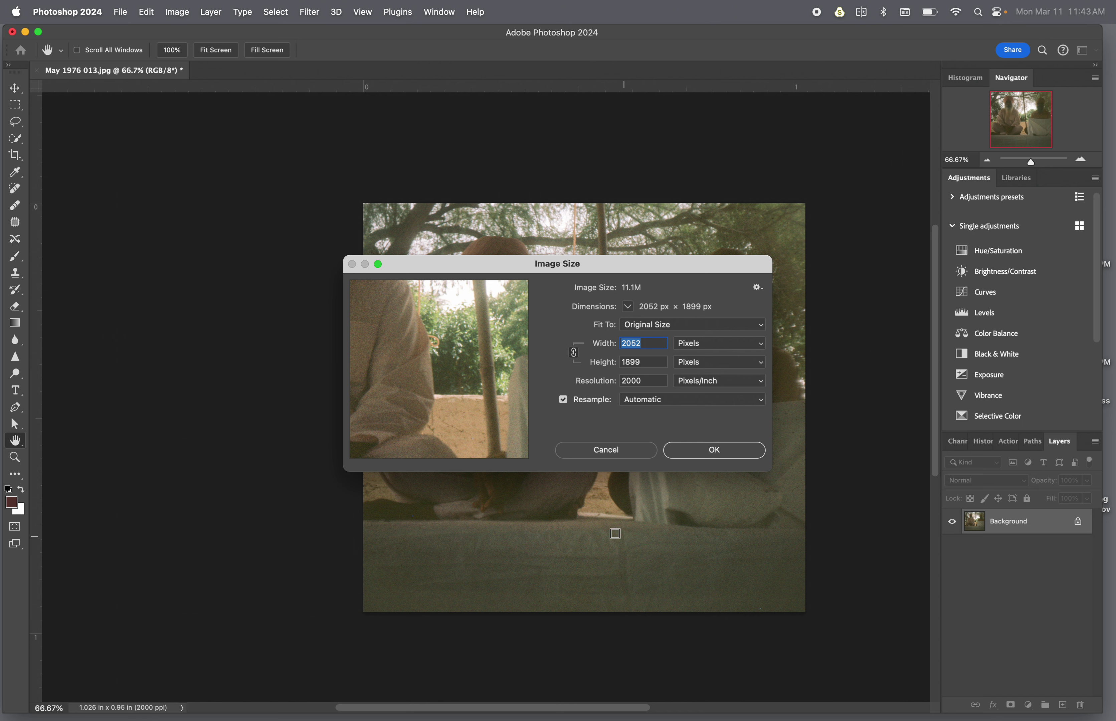
Dismiss the image size settings without changes and enable the Photo Restoration neural filter on the photo
click(623, 458)
key(b)
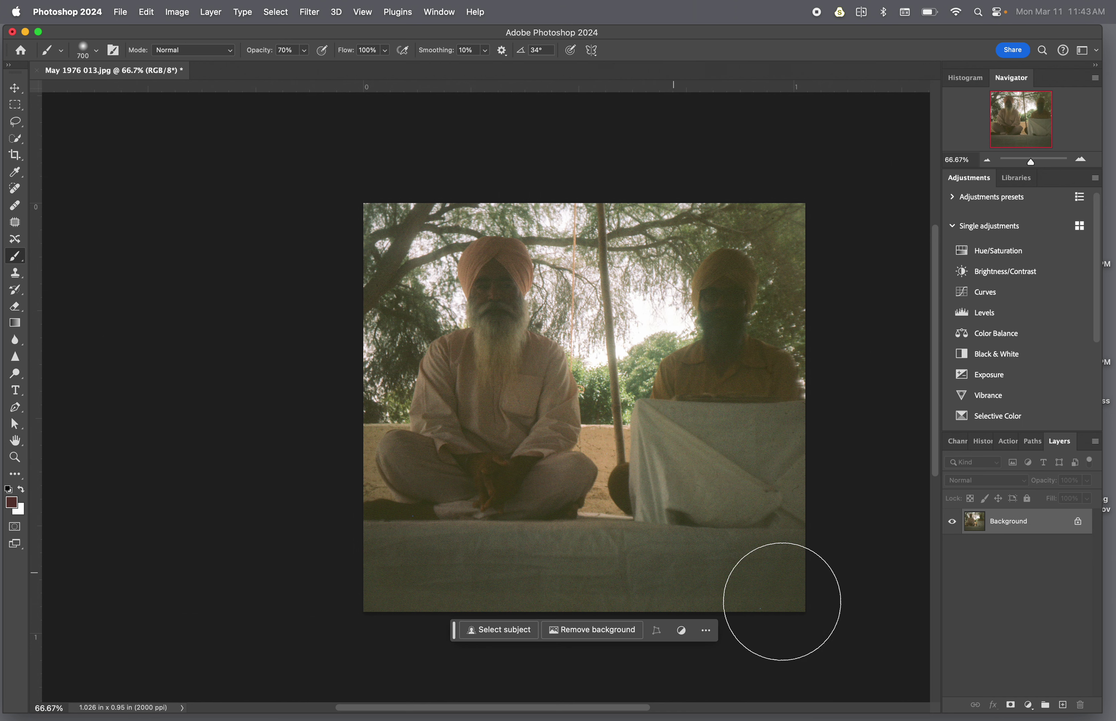
key(super+equal)
key(super+equal)
key(super+equal)
key(super+equal)
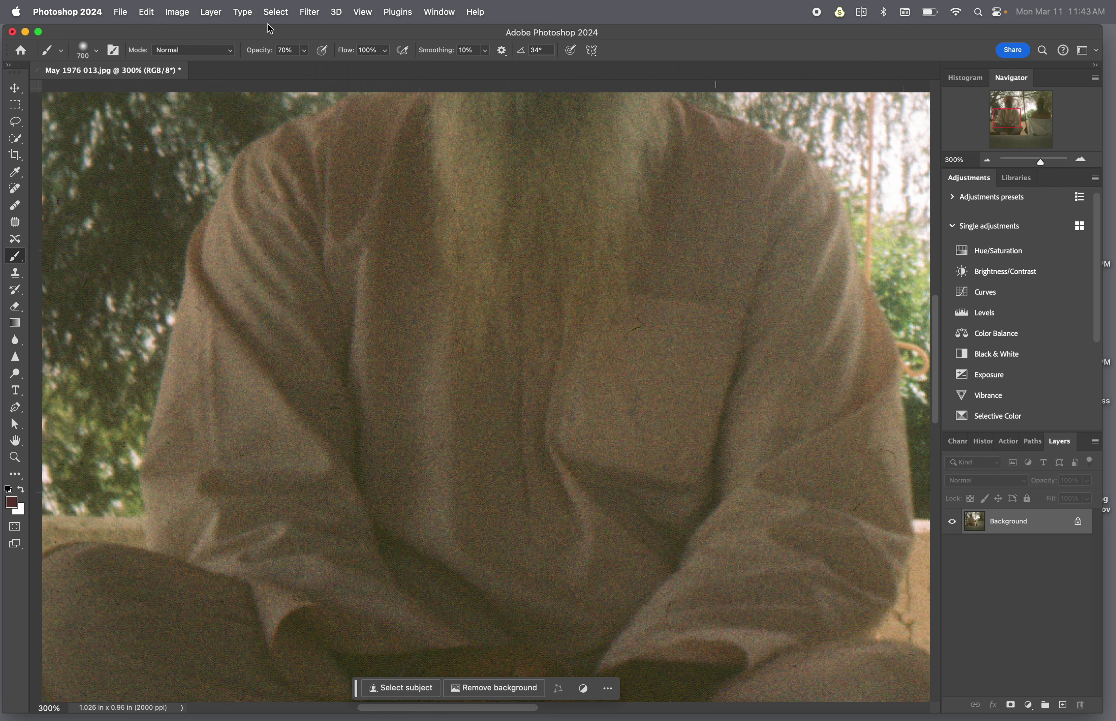
click(310, 12)
click(316, 82)
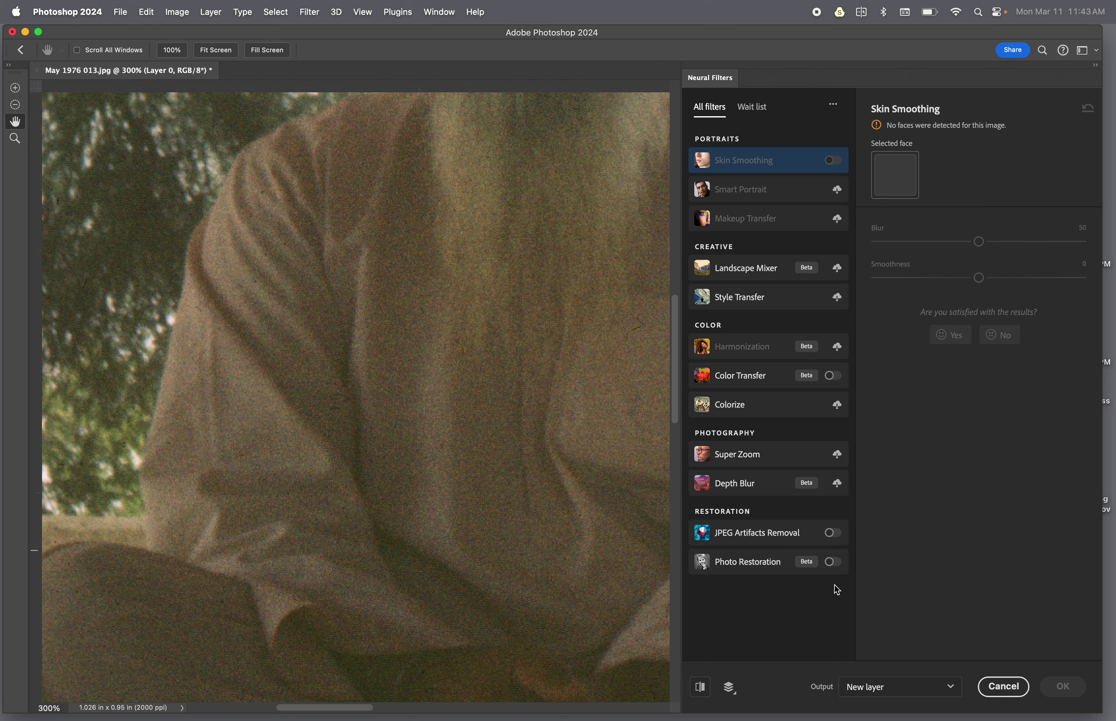
click(809, 563)
click(831, 562)
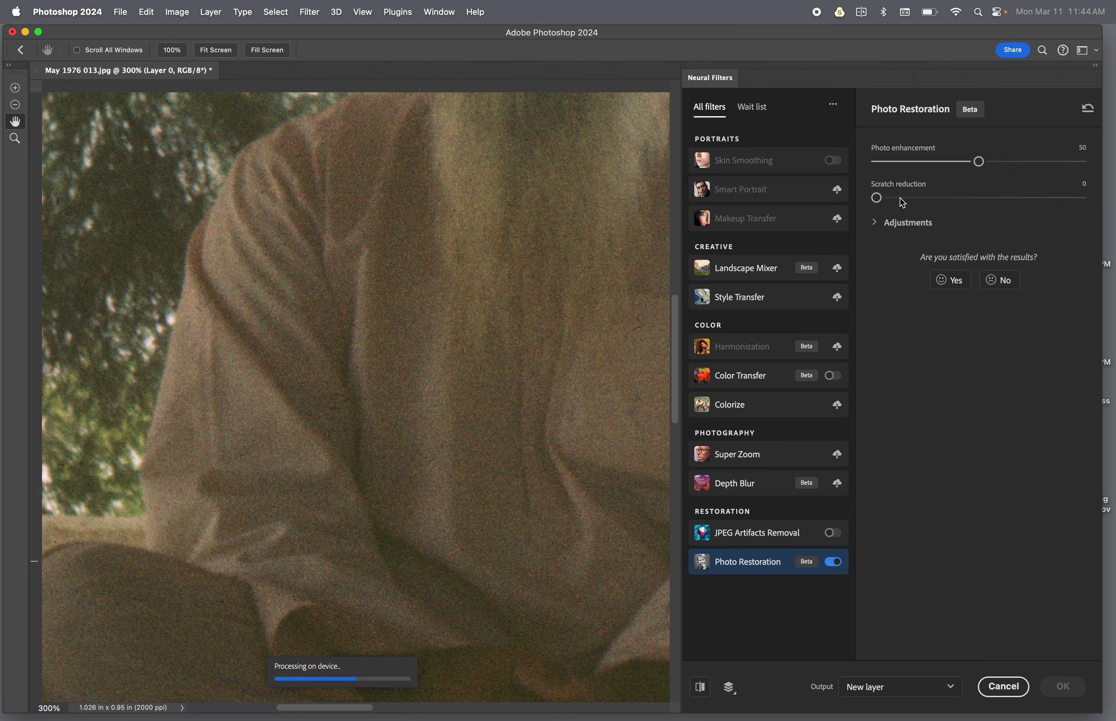
Set Photo Restoration's scratch reduction to 15, noise reduction to 13 and color noise reduction to 10
drag(876, 198, 918, 203)
click(875, 224)
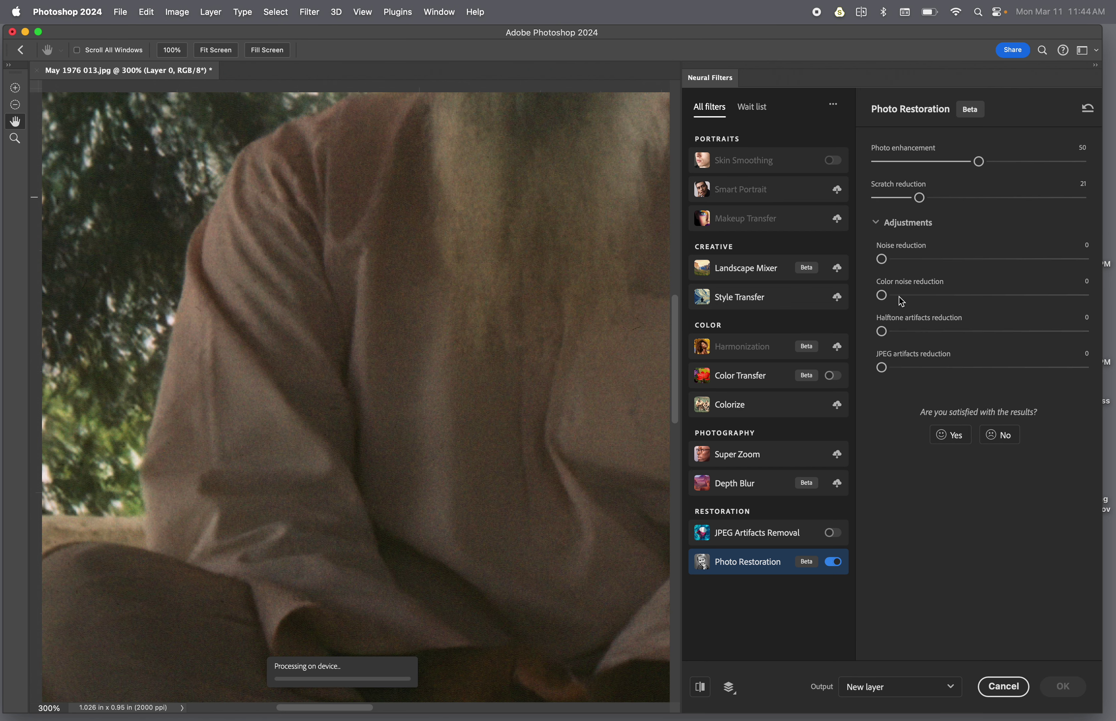
drag(882, 259, 907, 262)
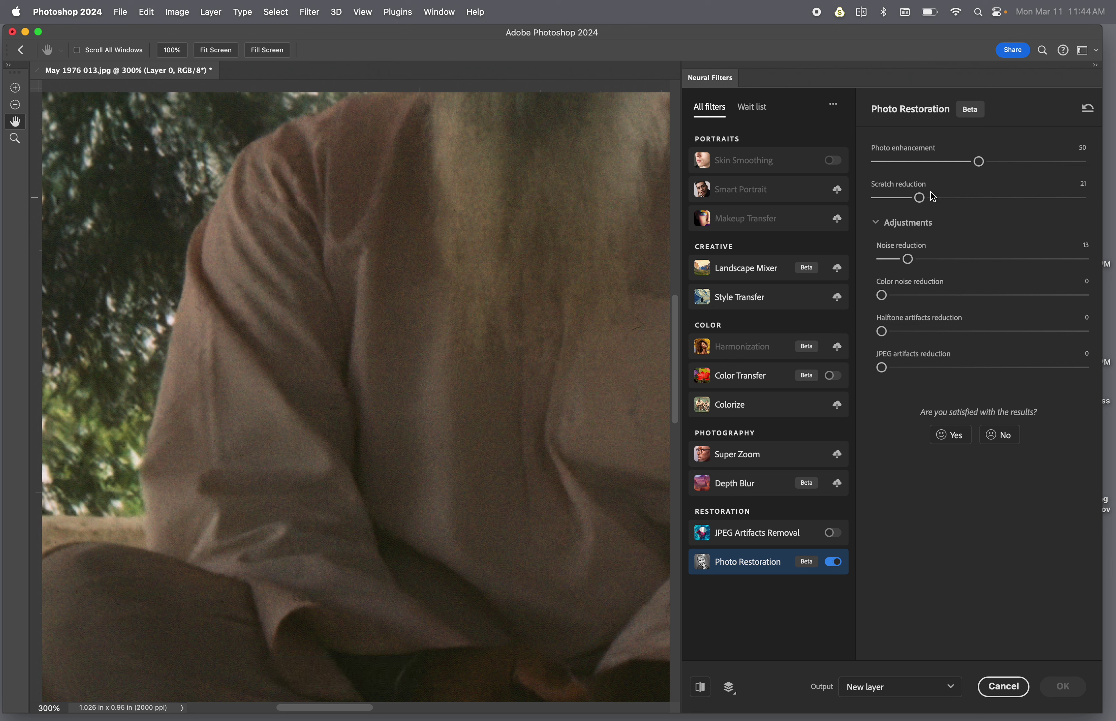
drag(920, 201, 904, 202)
drag(893, 297, 902, 298)
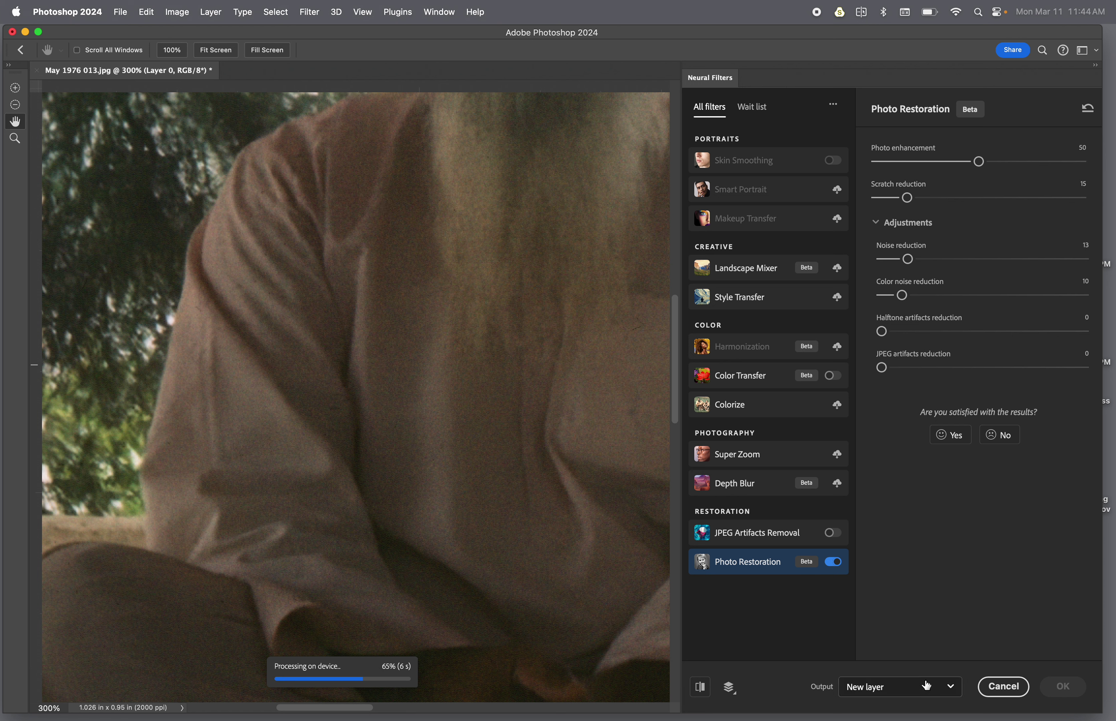
Choose New layer as the neural filter output and apply the restoration
click(931, 687)
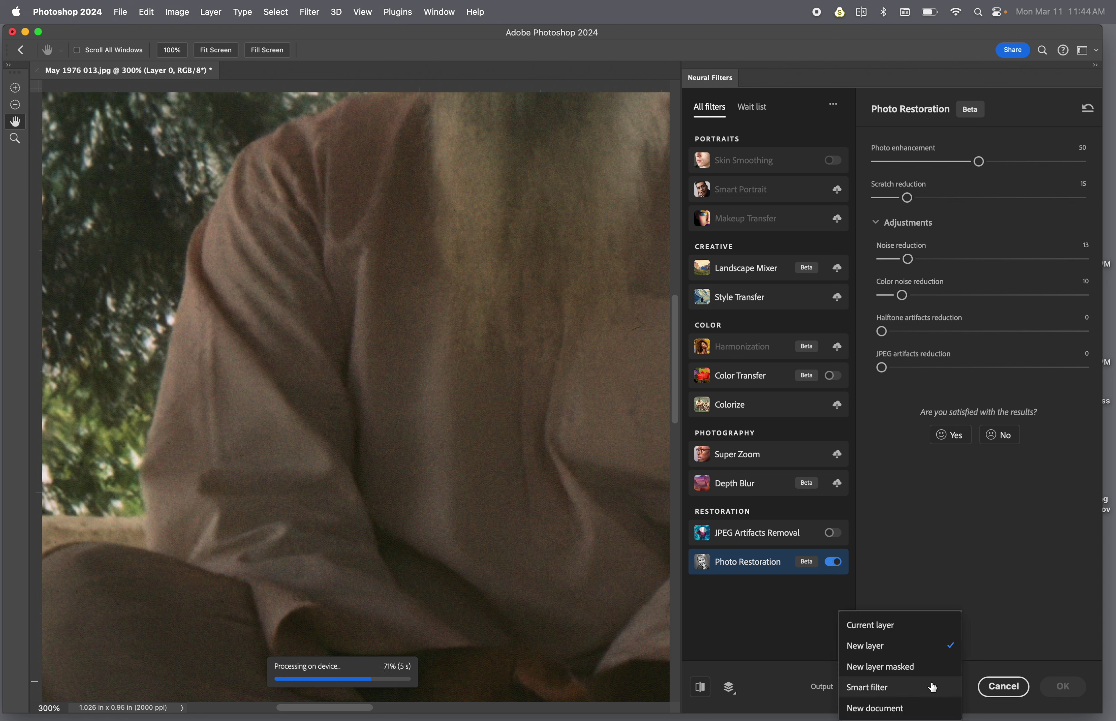
click(911, 631)
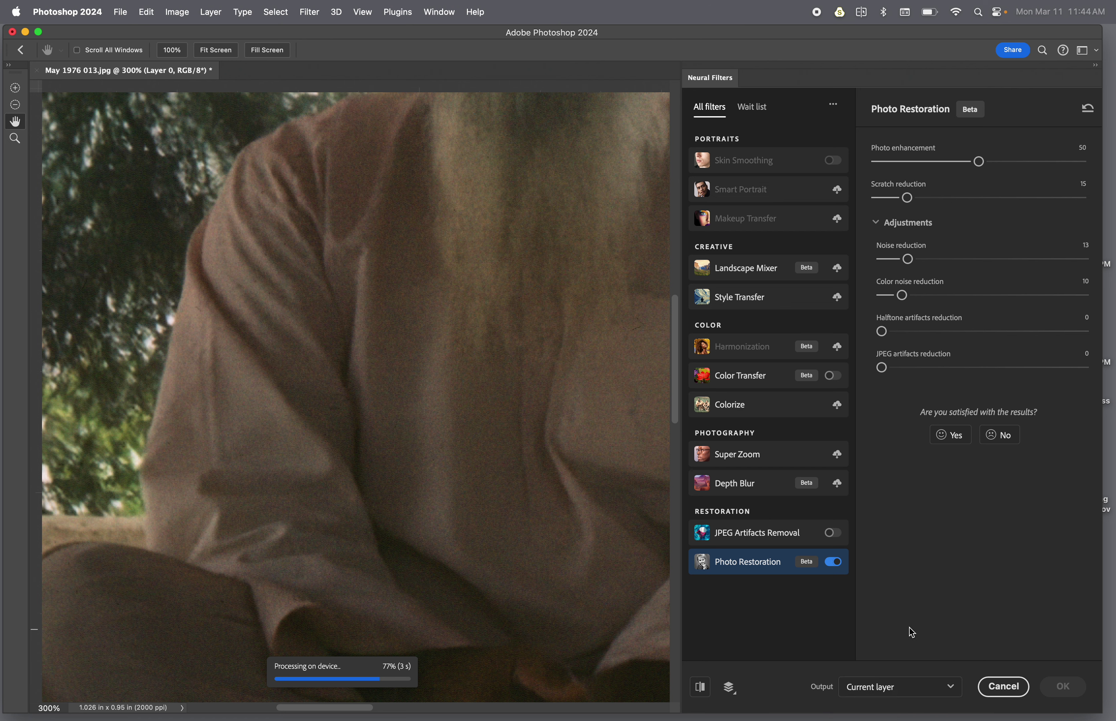
click(947, 688)
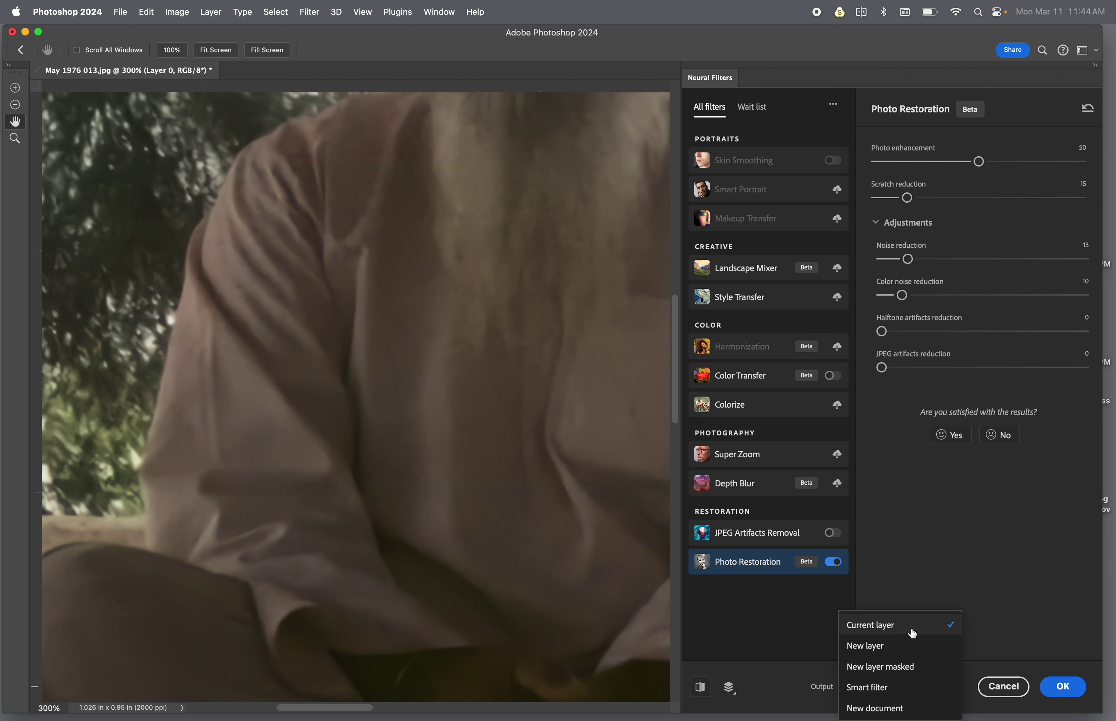
click(899, 653)
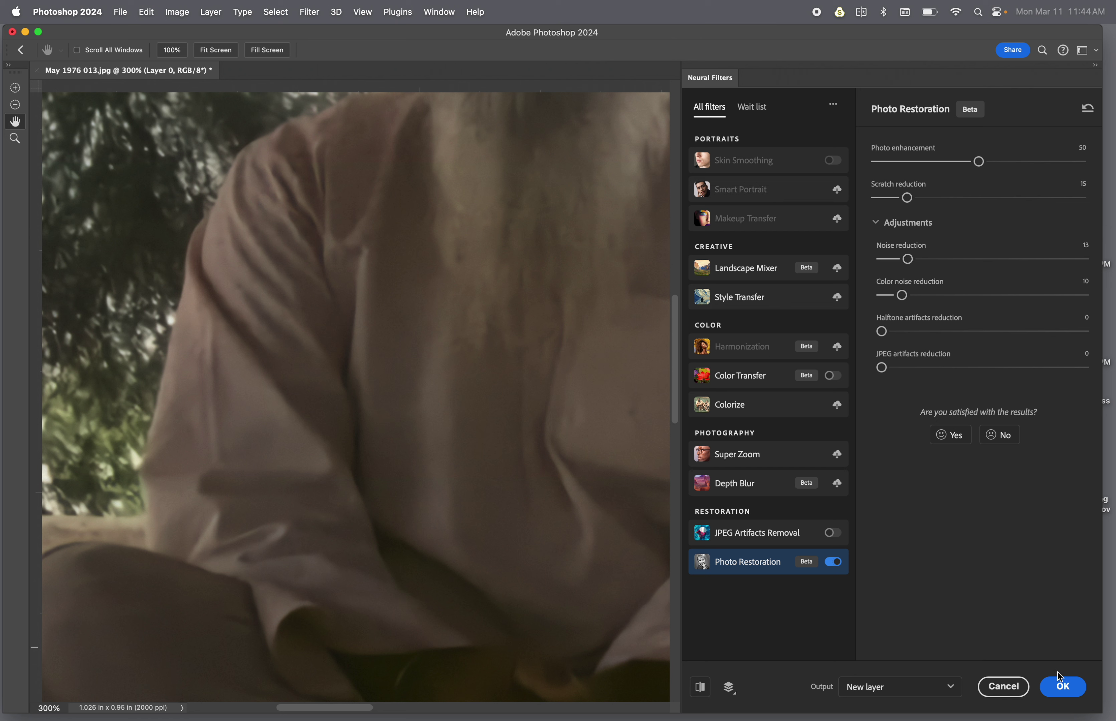
click(1067, 692)
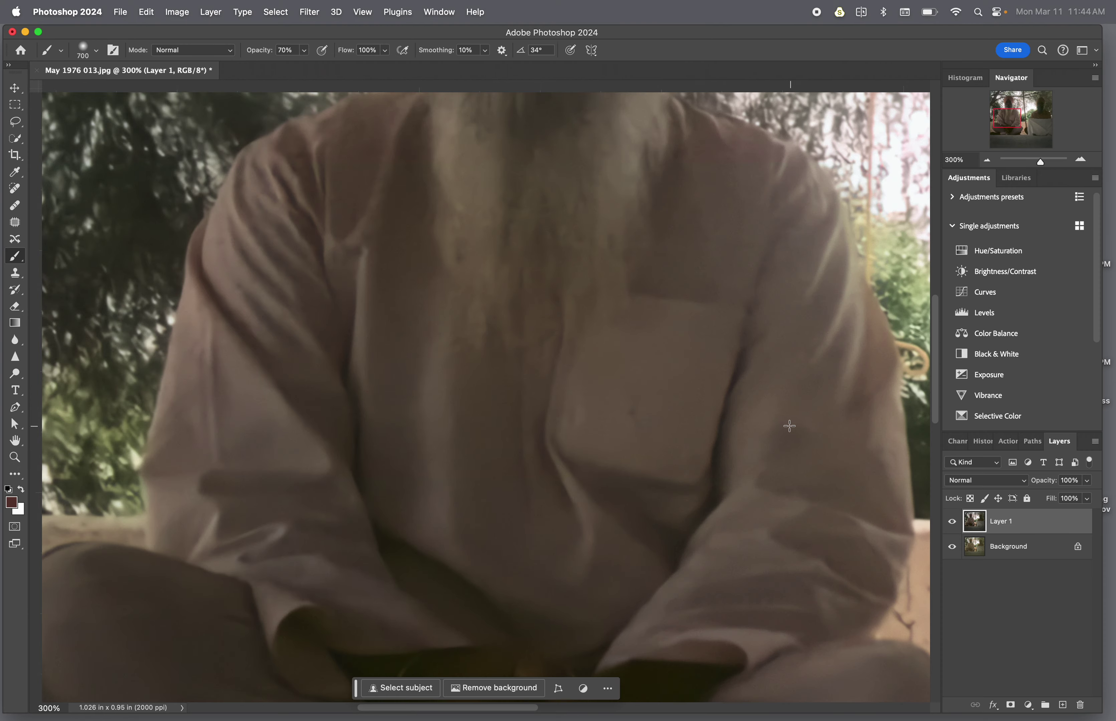
Compare the whole photo with and without the restored layer
scroll(790, 425, down, 15)
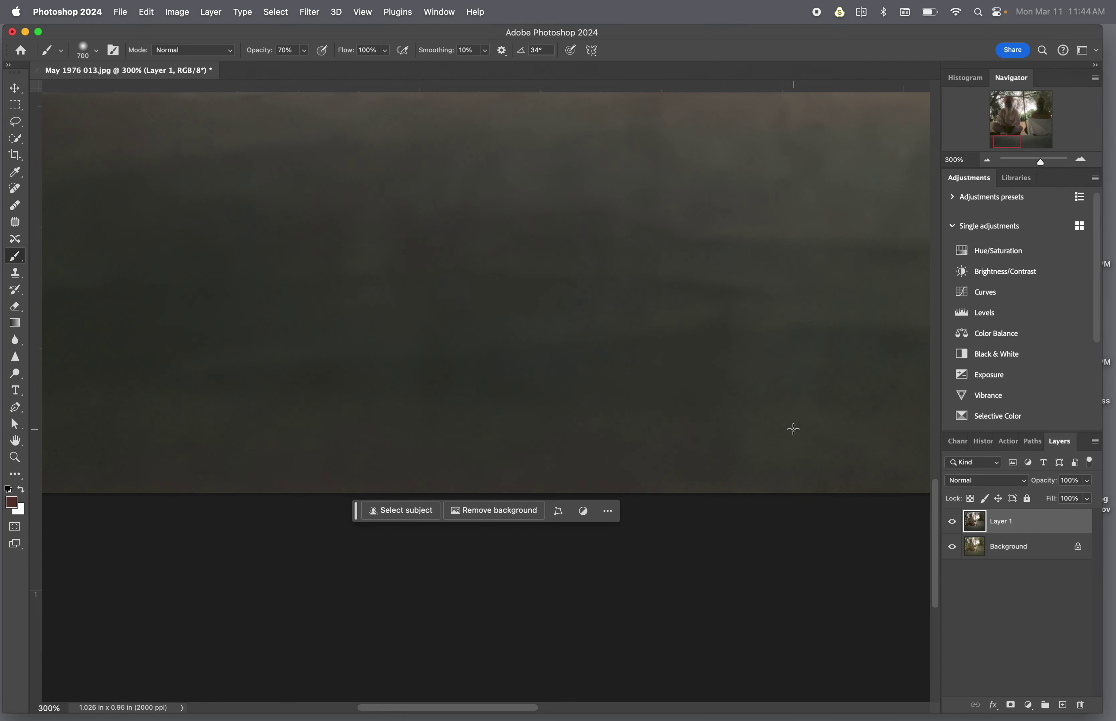
key(super+minus)
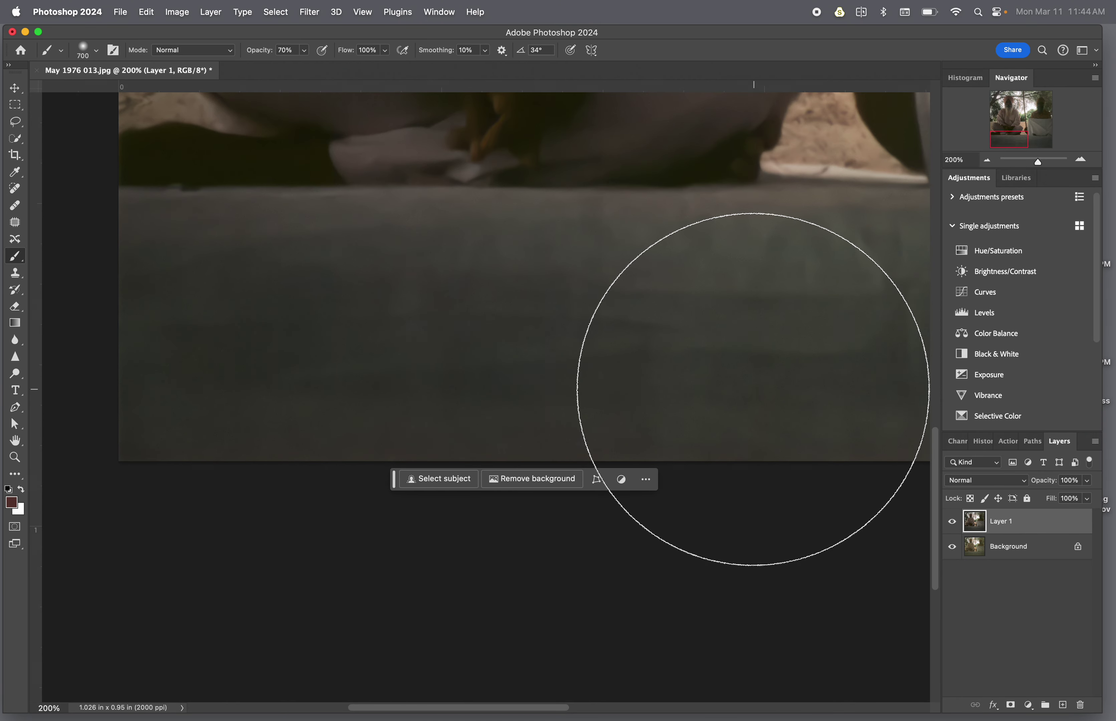
key(super+minus)
key(super+minus)
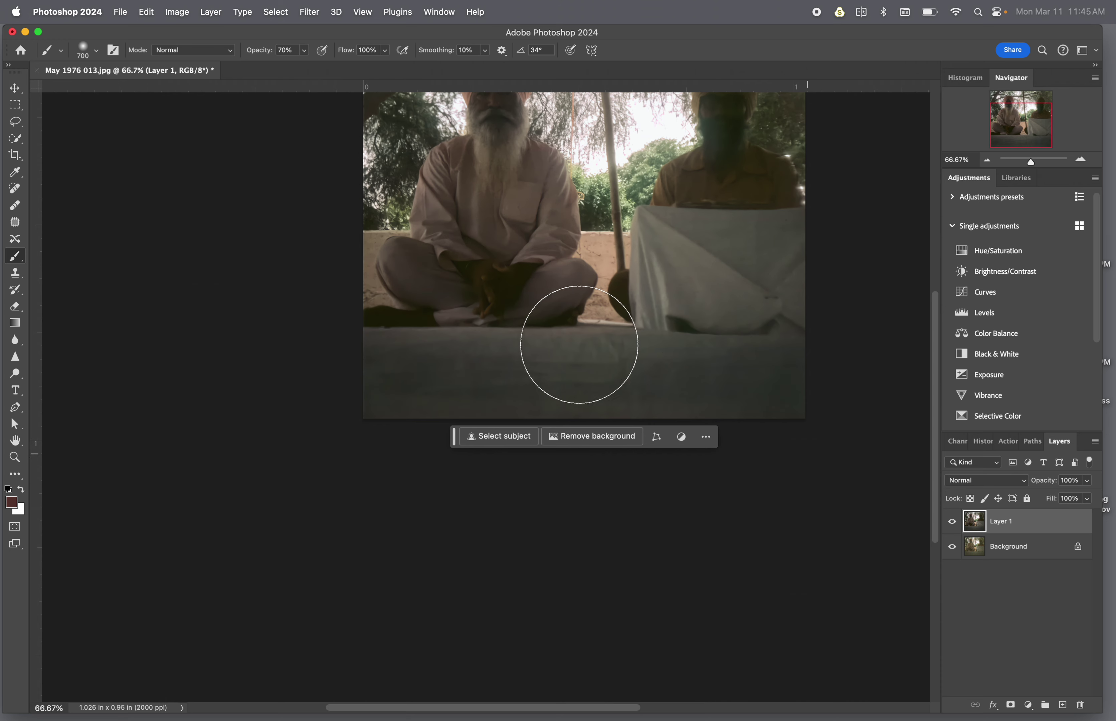
scroll(597, 355, up, 3)
scroll(596, 355, up, 2)
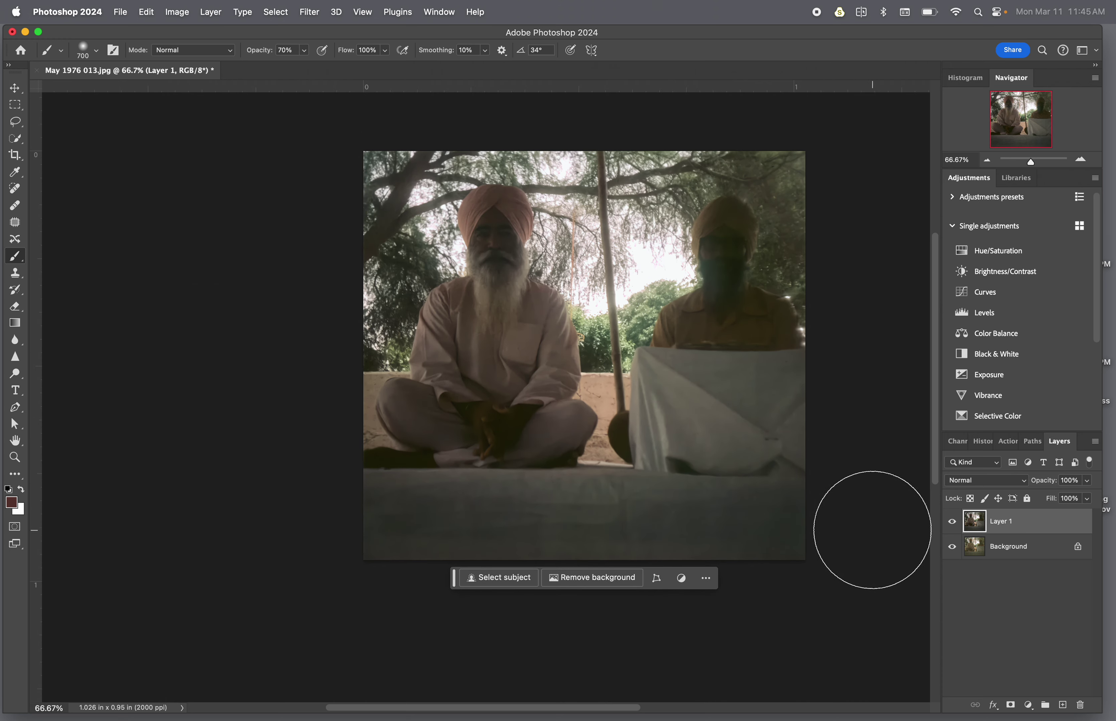
click(952, 523)
click(953, 523)
drag(528, 399, 516, 374)
Add a Levels adjustment layer above the restored layer
click(1029, 704)
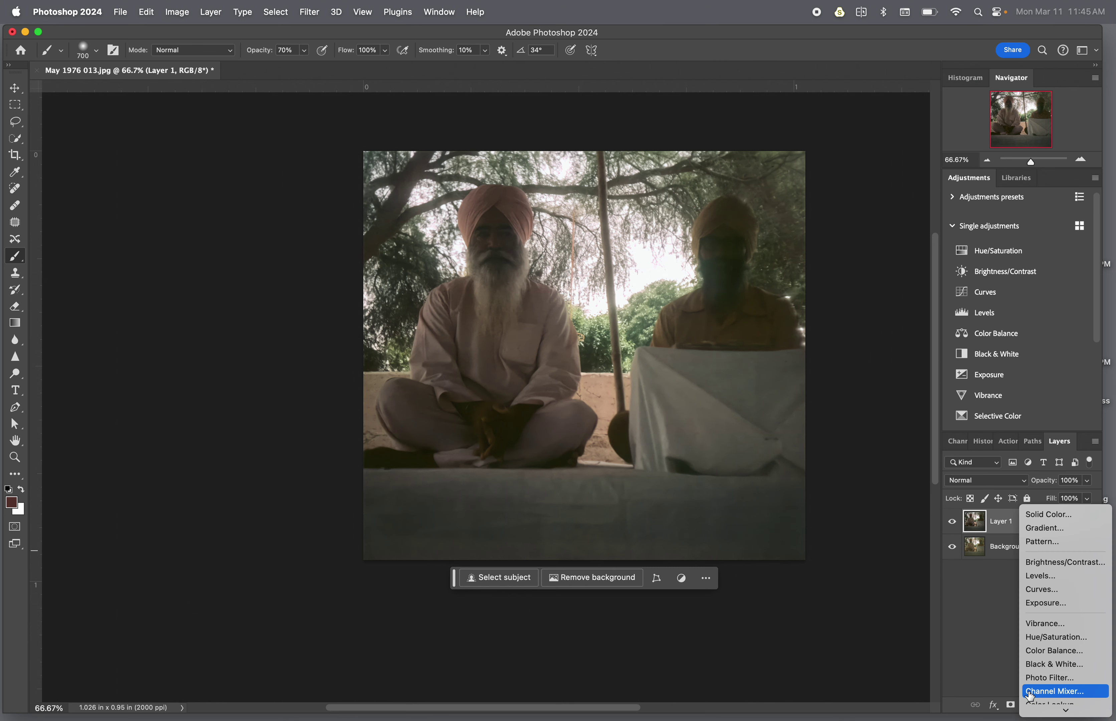
click(1053, 577)
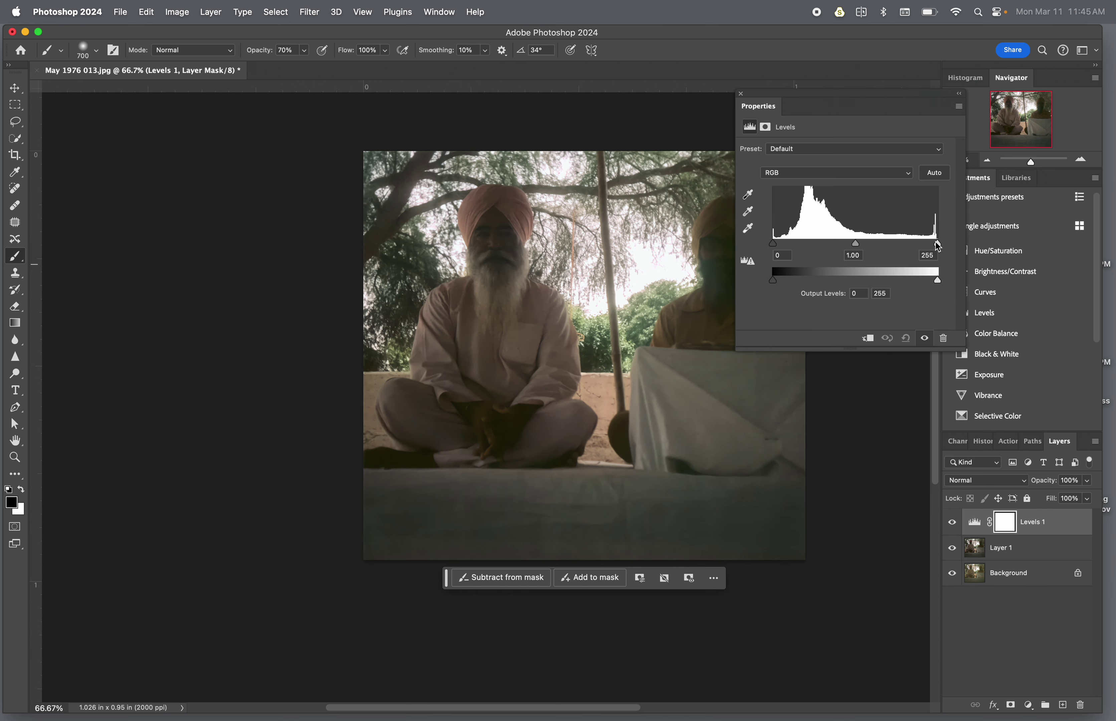
drag(938, 245, 894, 249)
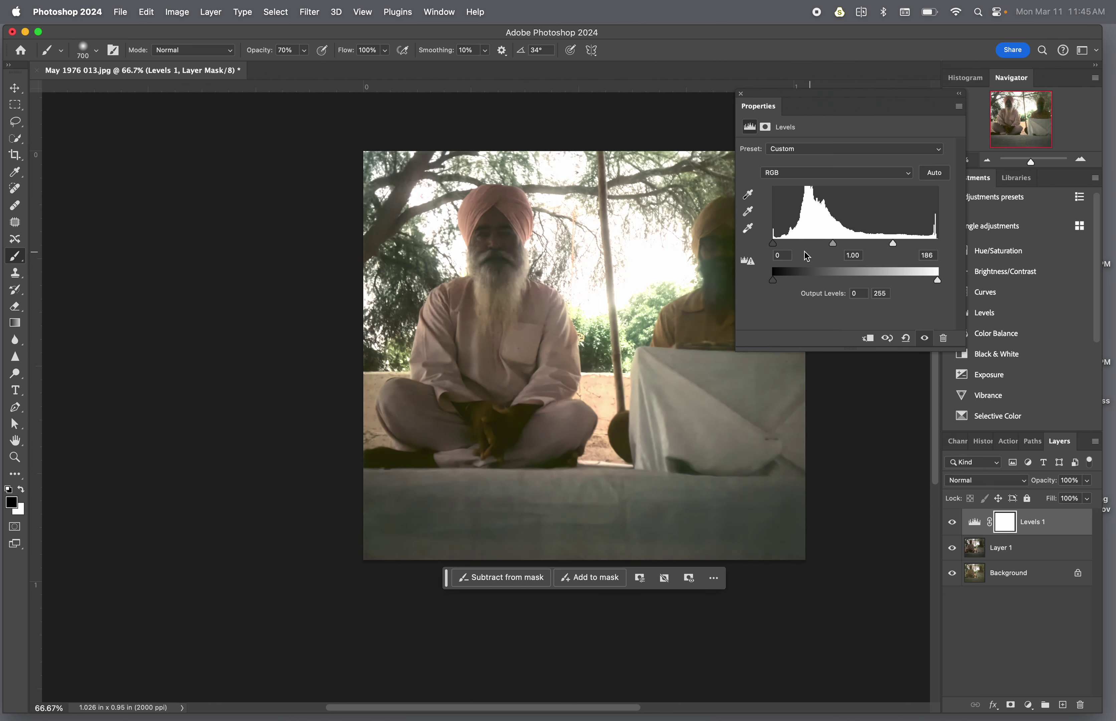
drag(773, 244, 782, 244)
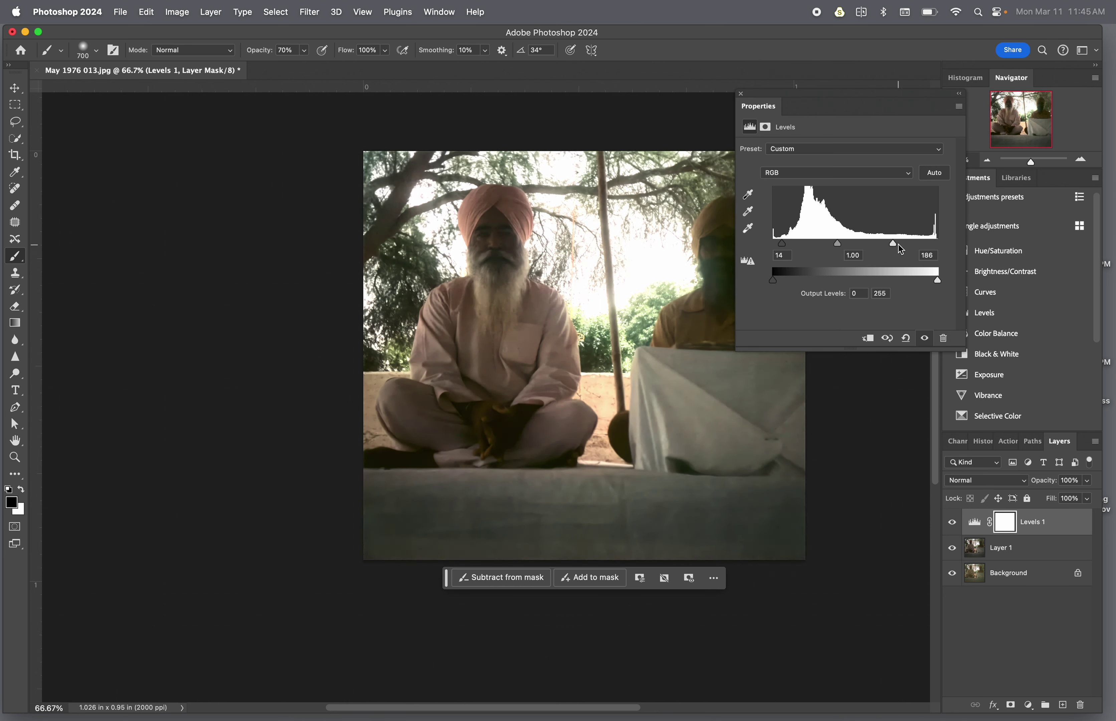
drag(900, 244, 945, 244)
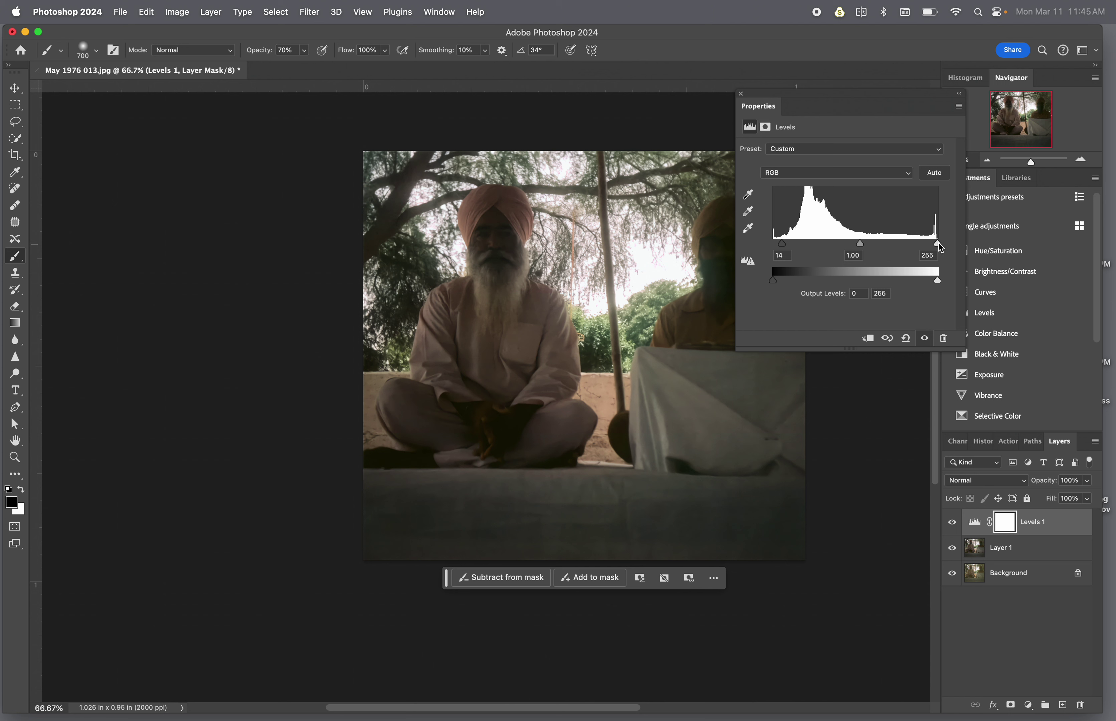
drag(782, 243, 764, 264)
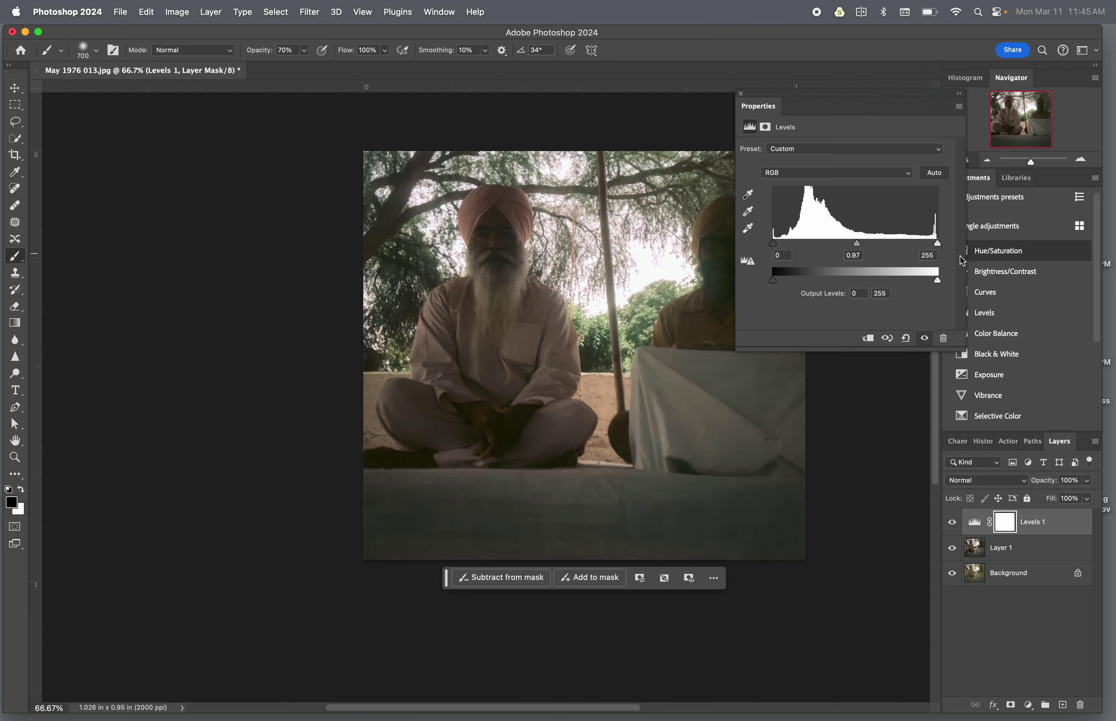
Set the Levels adjustment's RGB input values to black 5, midtone 1.12 and white 200
drag(937, 245, 902, 248)
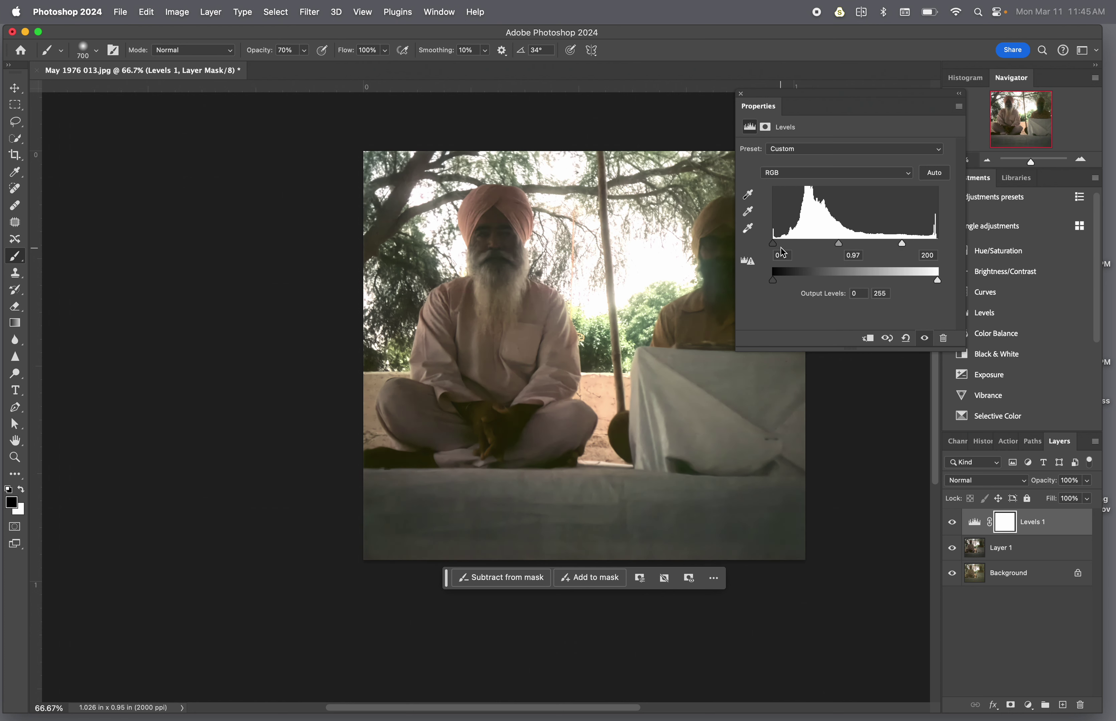
drag(836, 247, 838, 245)
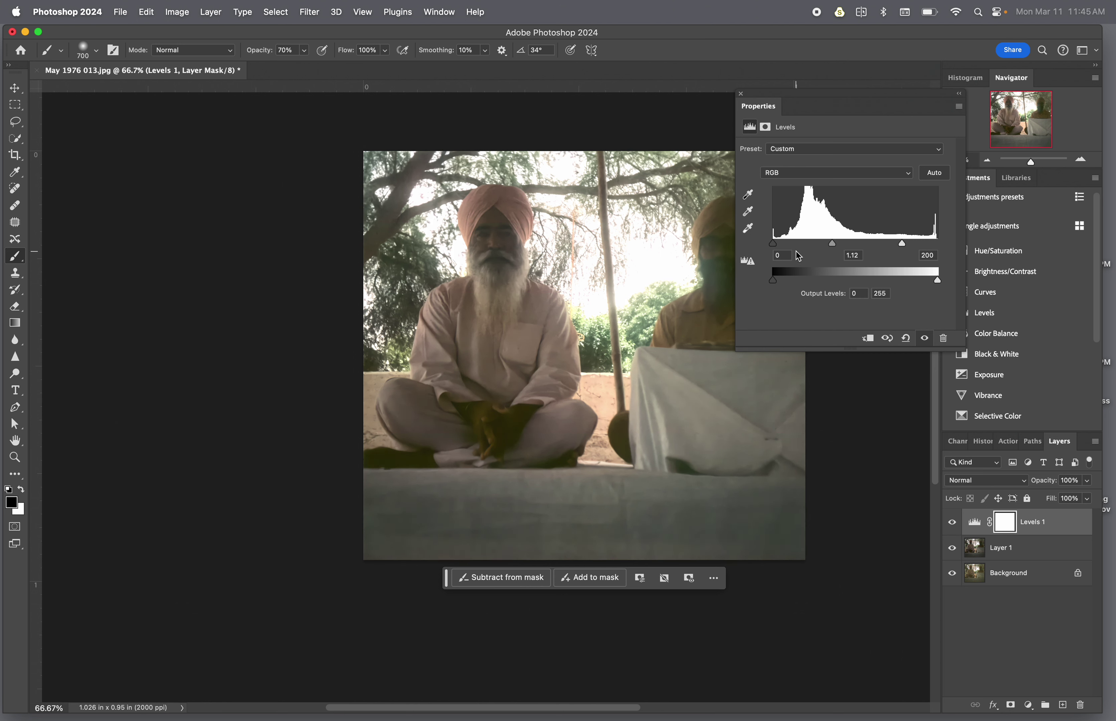
drag(773, 244, 776, 245)
Compare the clothing and hands at 300% with and without the restored layer
key(super+equal)
key(super+equal)
key(super+equal)
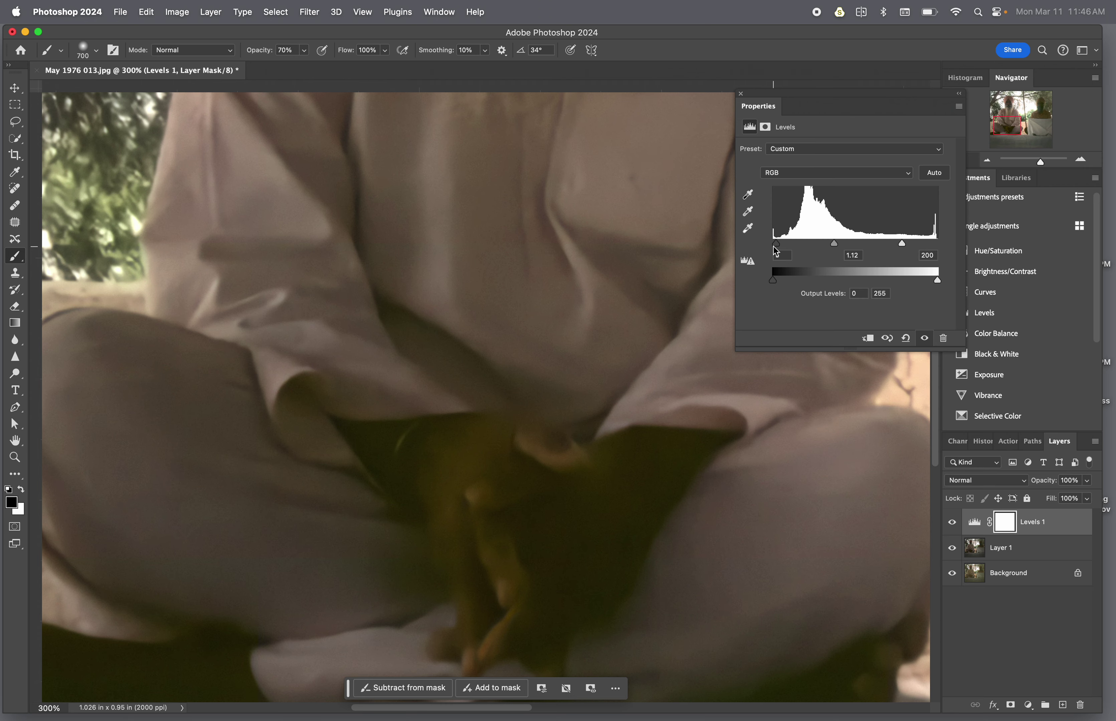
click(954, 550)
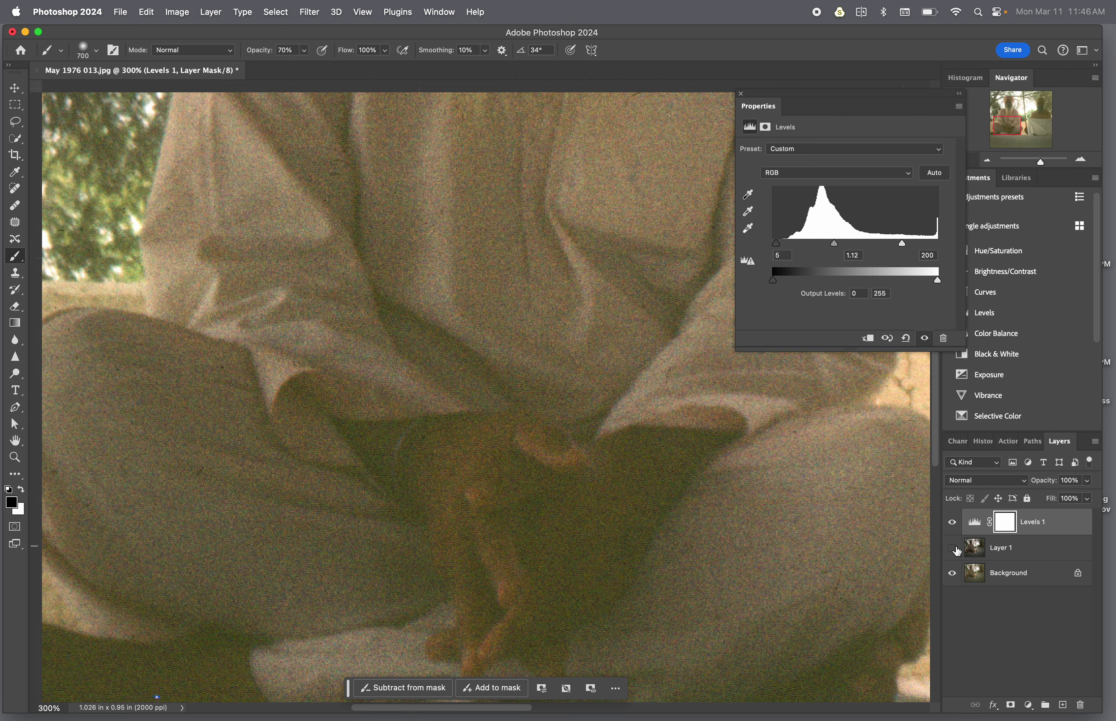
click(955, 551)
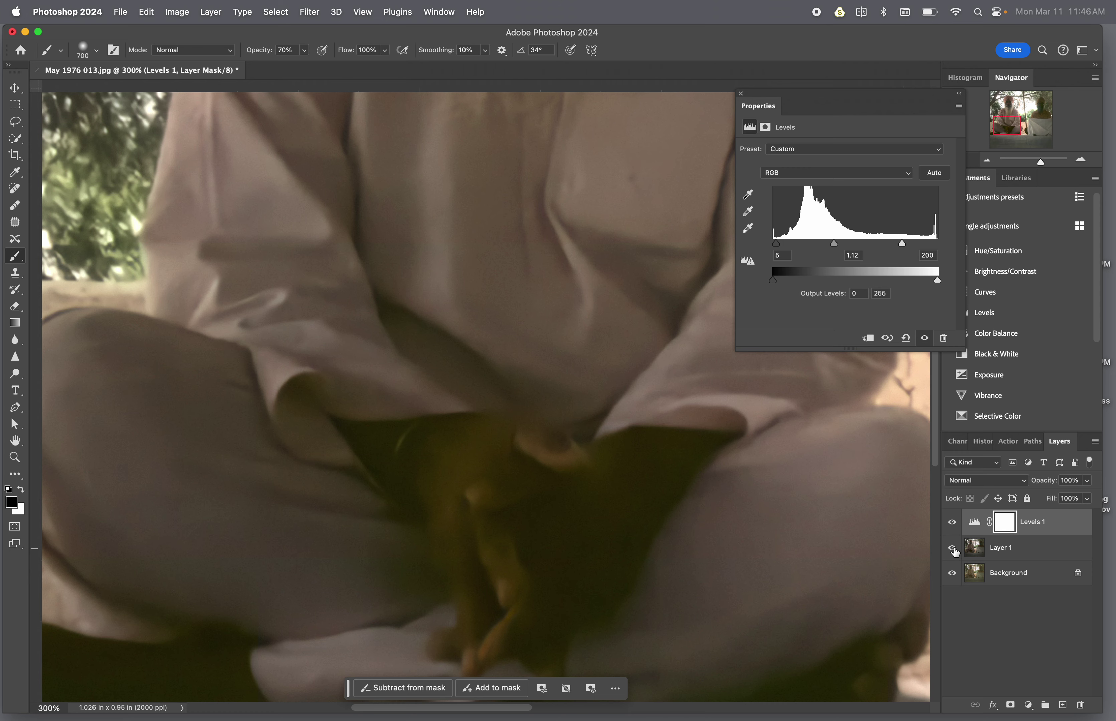
click(953, 550)
click(952, 548)
Compare the full image with and without the Levels adjustment
key(super+minus)
key(super+minus)
key(super+minus)
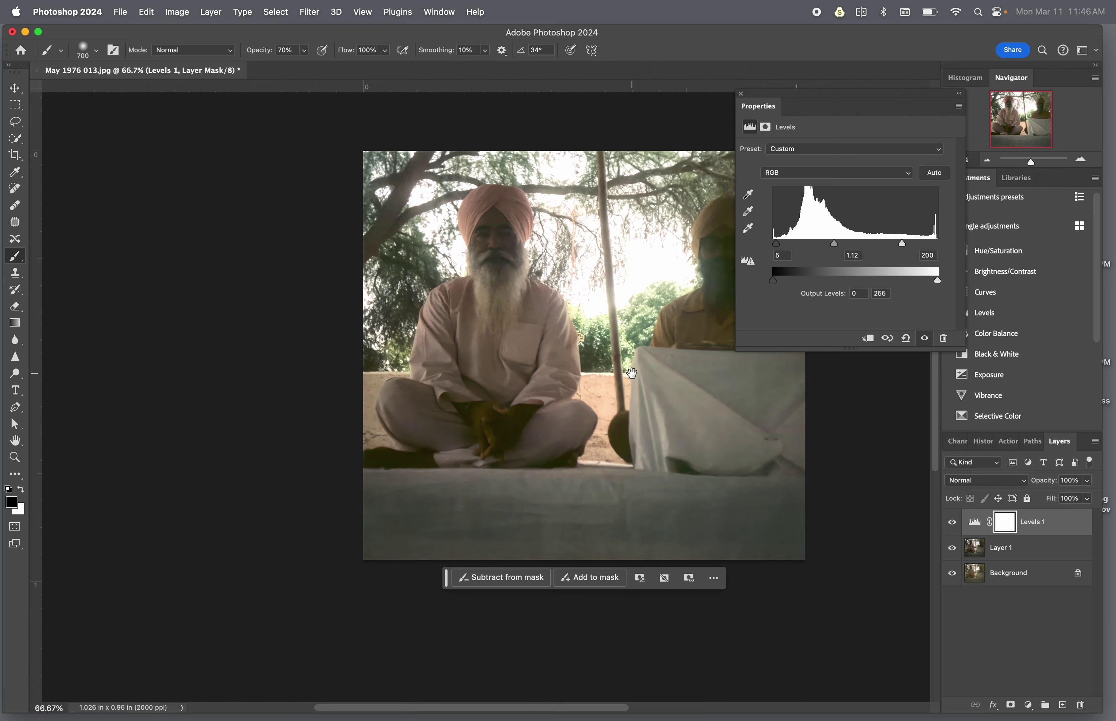
mouse_move(631, 373)
mouse_down()
mouse_move(500, 426)
mouse_move(489, 417)
mouse_up()
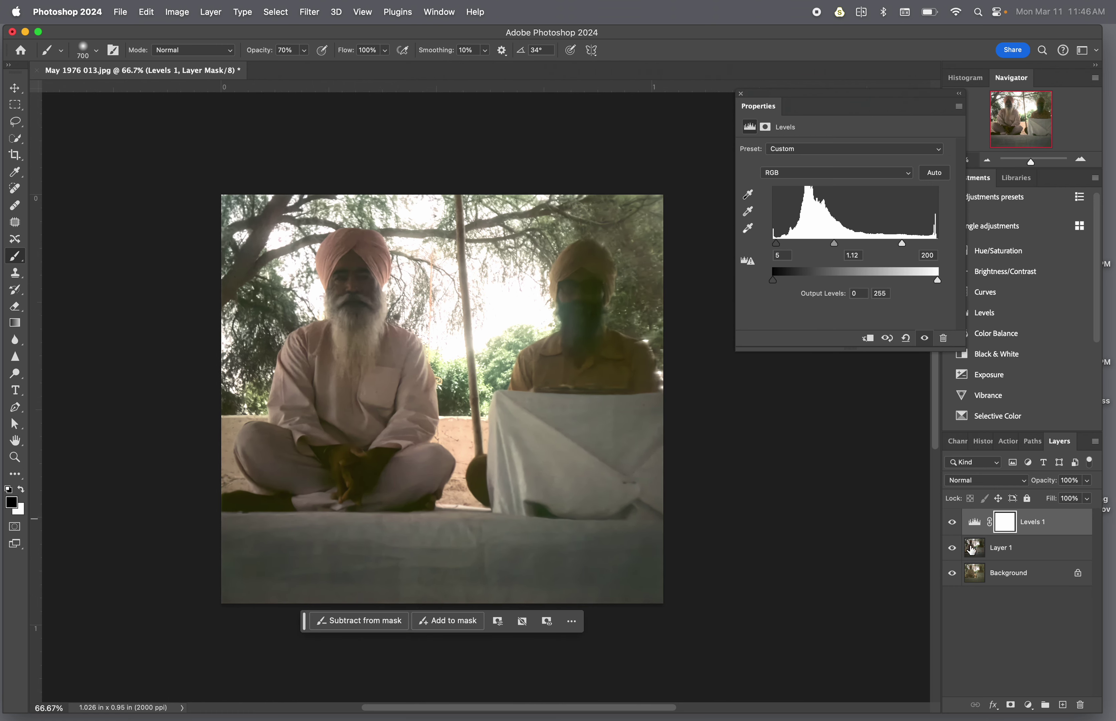
click(952, 527)
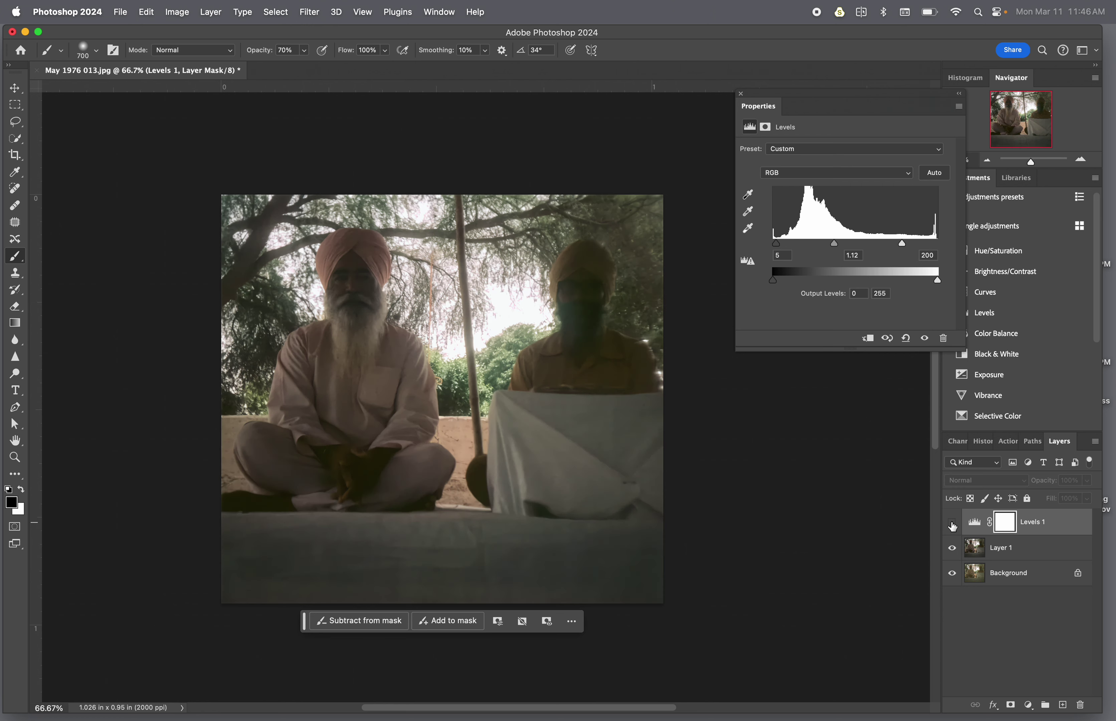
click(953, 527)
Paint black at 70% opacity on the Levels layer mask over the trees and bright sky, and compare against the original photo
click(1004, 522)
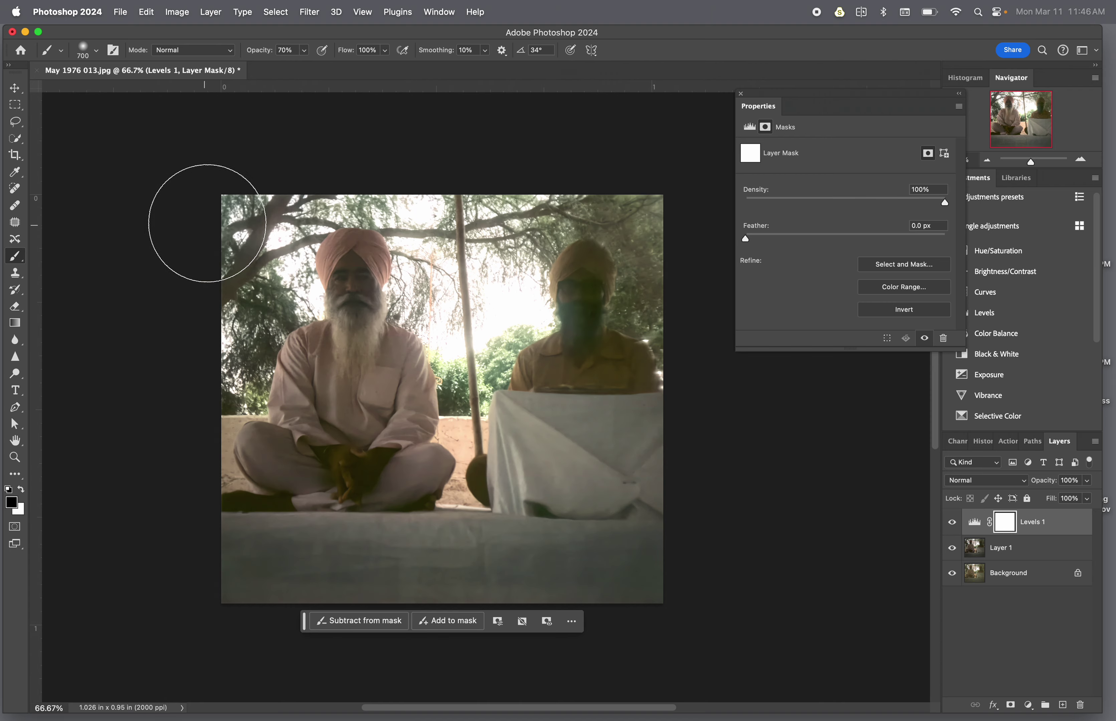
drag(200, 224, 237, 241)
mouse_move(420, 174)
mouse_down()
mouse_move(472, 268)
mouse_move(468, 342)
mouse_move(480, 293)
mouse_up()
mouse_move(456, 337)
mouse_down()
mouse_move(461, 264)
mouse_move(502, 208)
mouse_move(606, 209)
mouse_move(592, 185)
mouse_move(664, 215)
mouse_move(686, 254)
mouse_move(675, 295)
mouse_up()
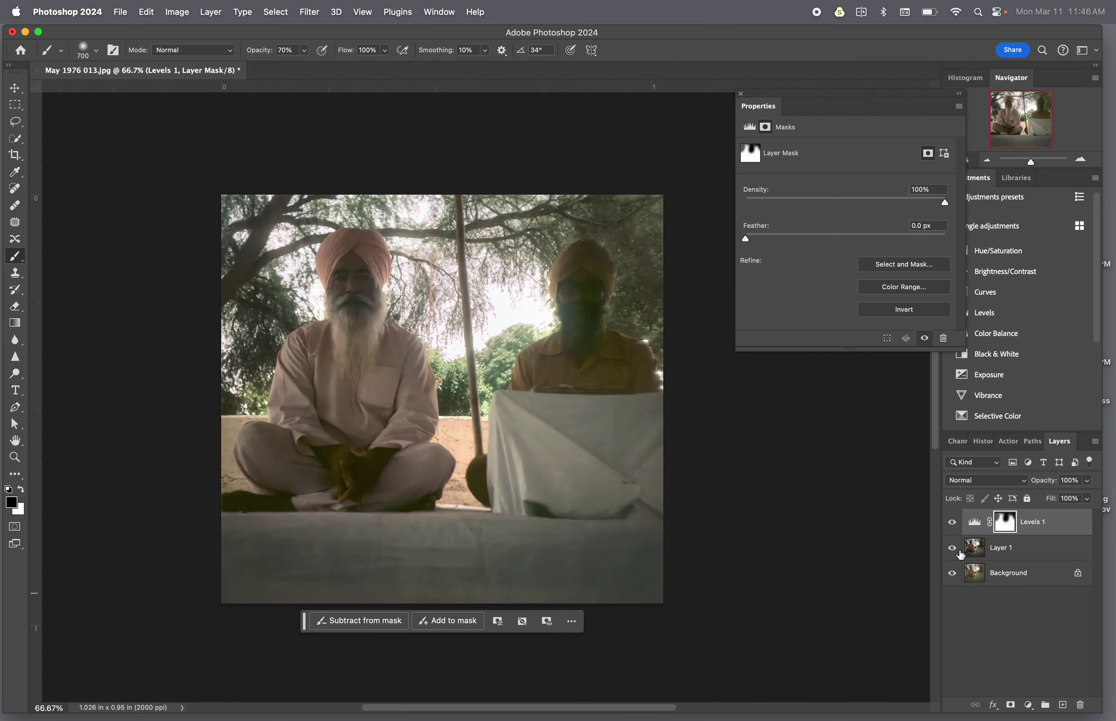
drag(952, 548, 969, 524)
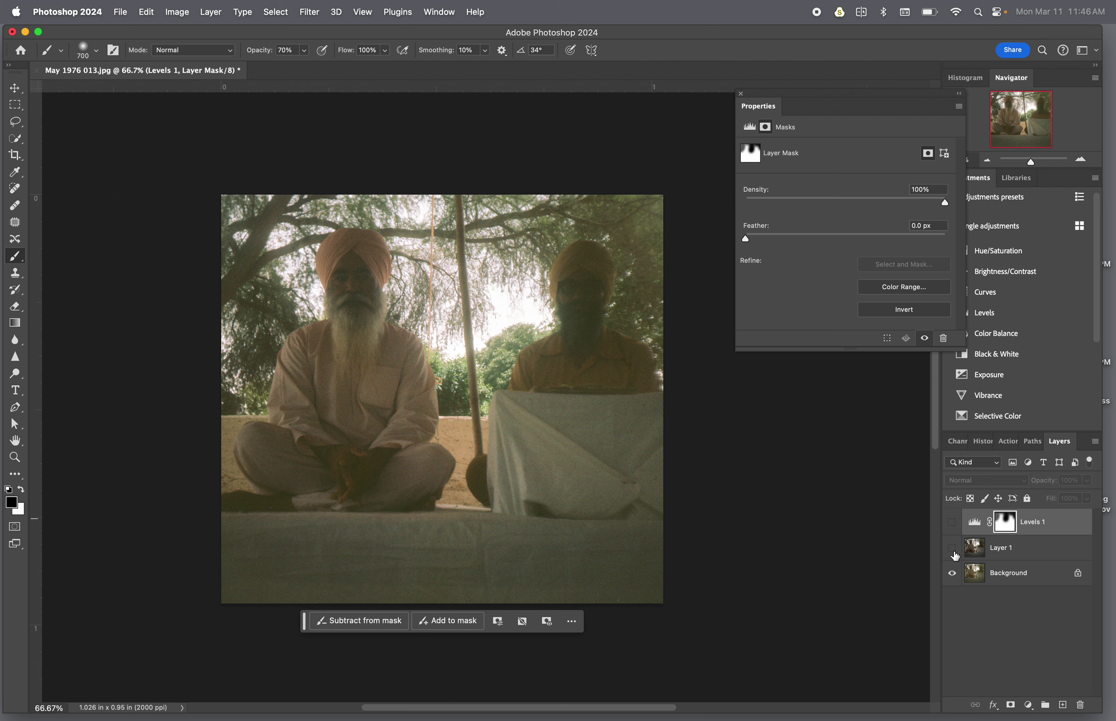
click(950, 552)
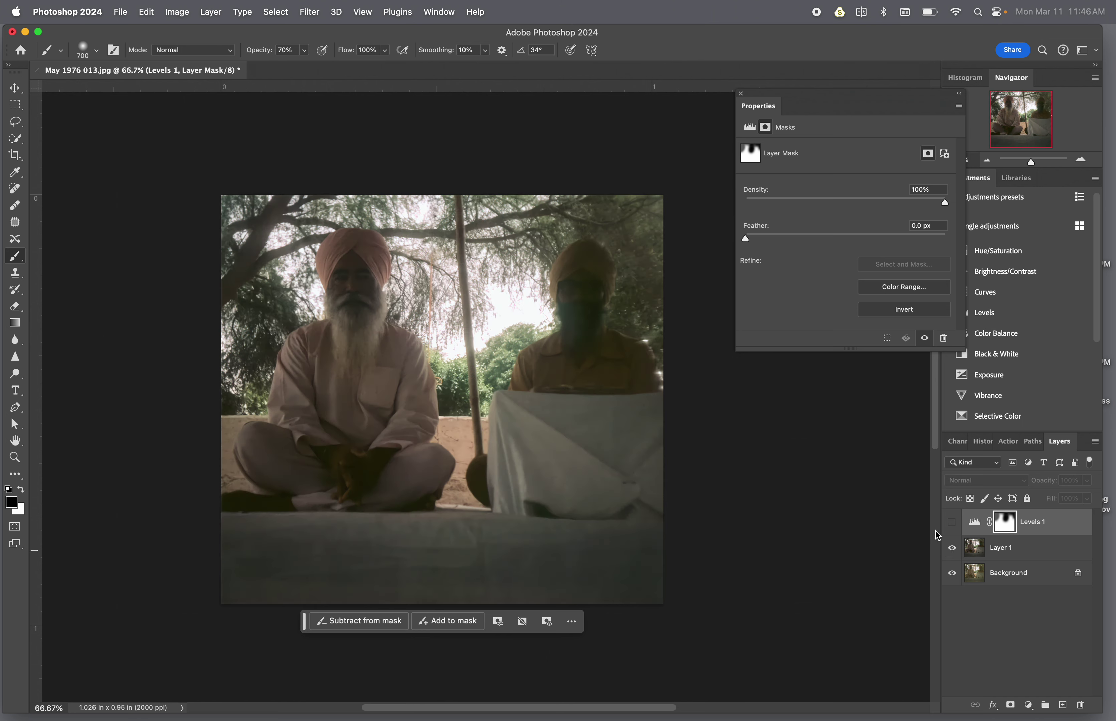
click(953, 524)
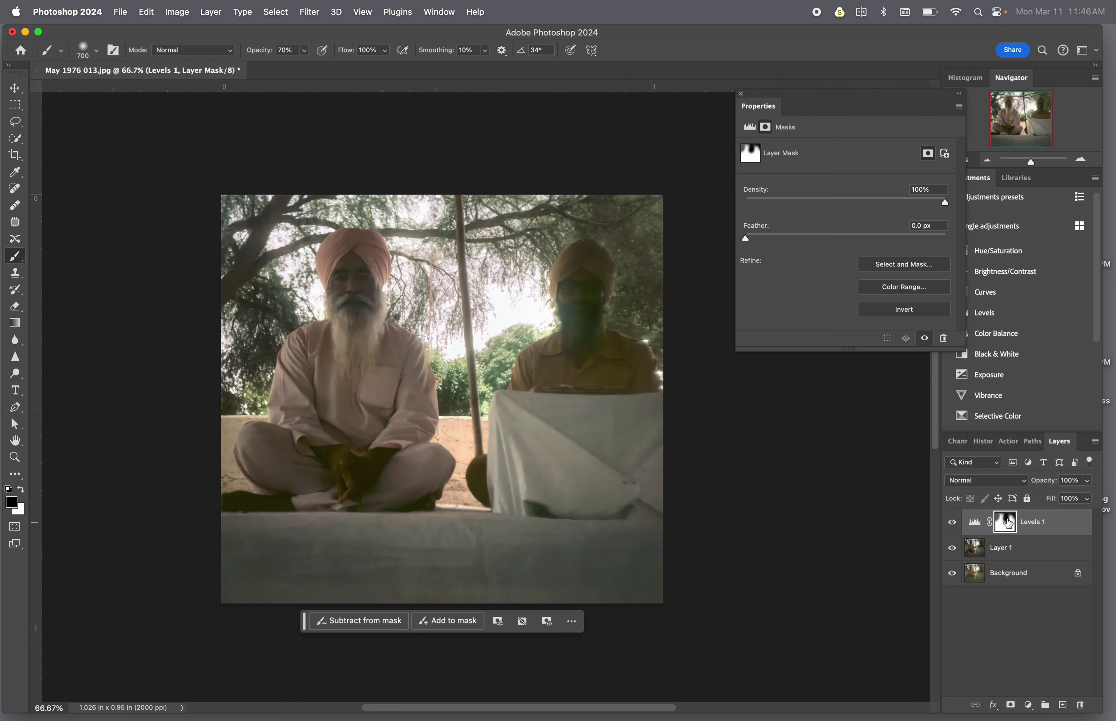
Disable the Levels layer mask to compare the unmasked adjustment, and re-enable the mask
right_click(1008, 523)
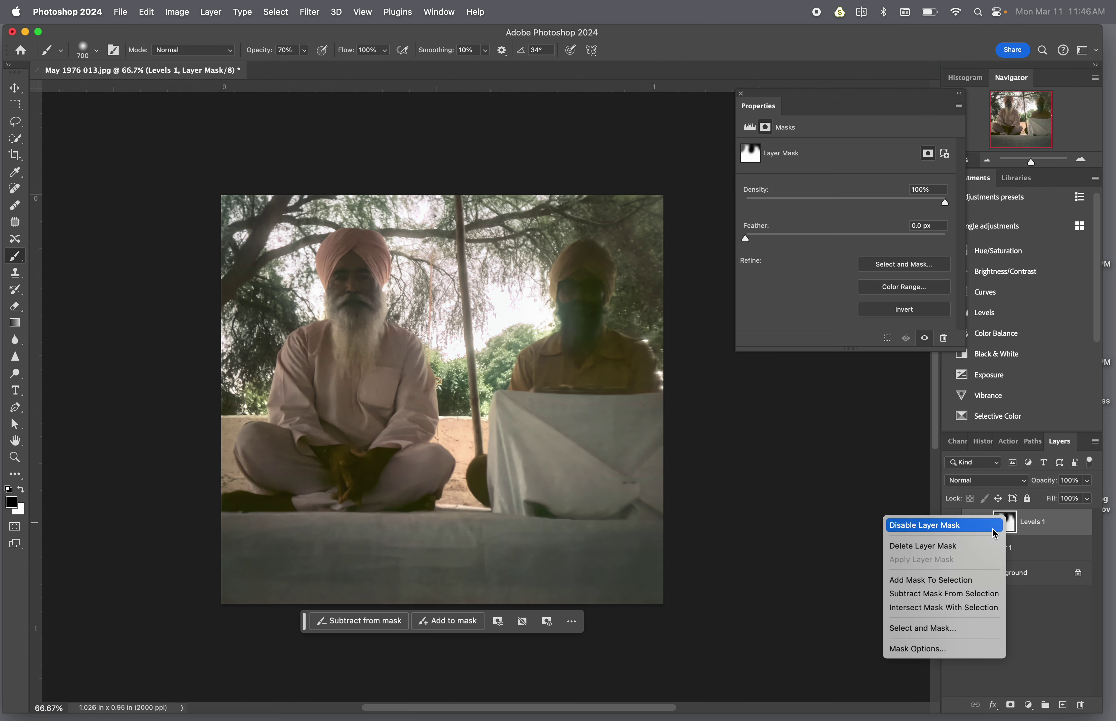
click(994, 533)
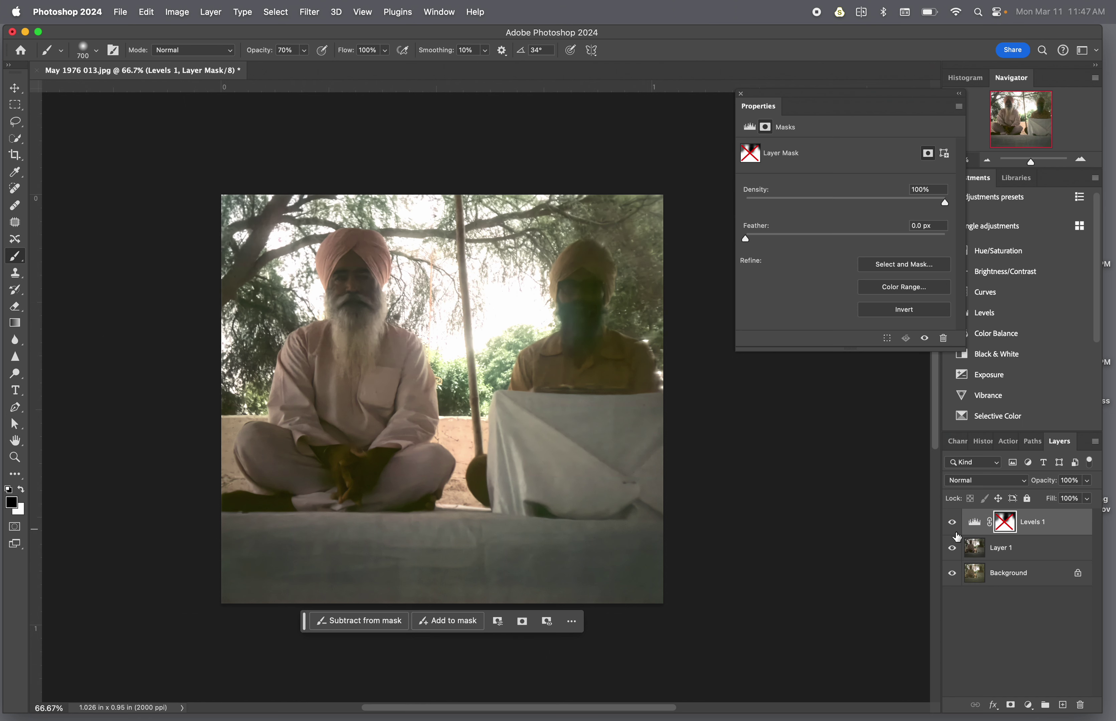
shift+click(1011, 525)
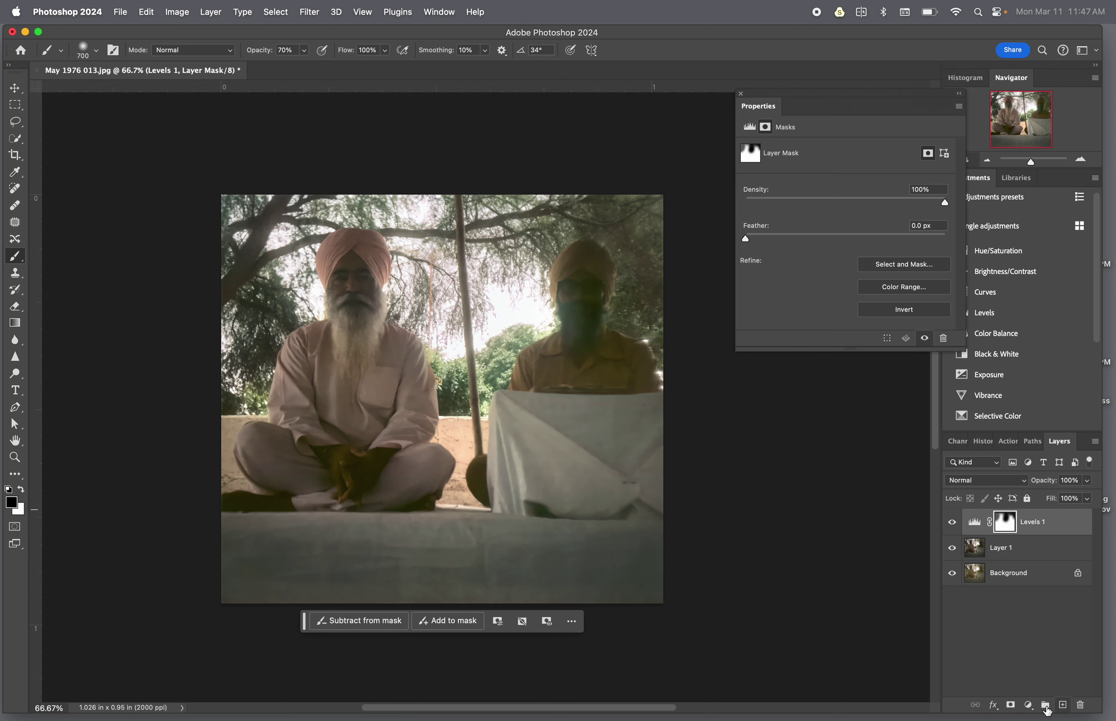
Add a second Levels adjustment layer above the first, with RGB midtone input 1.43 and black input 34
click(1028, 706)
click(1044, 577)
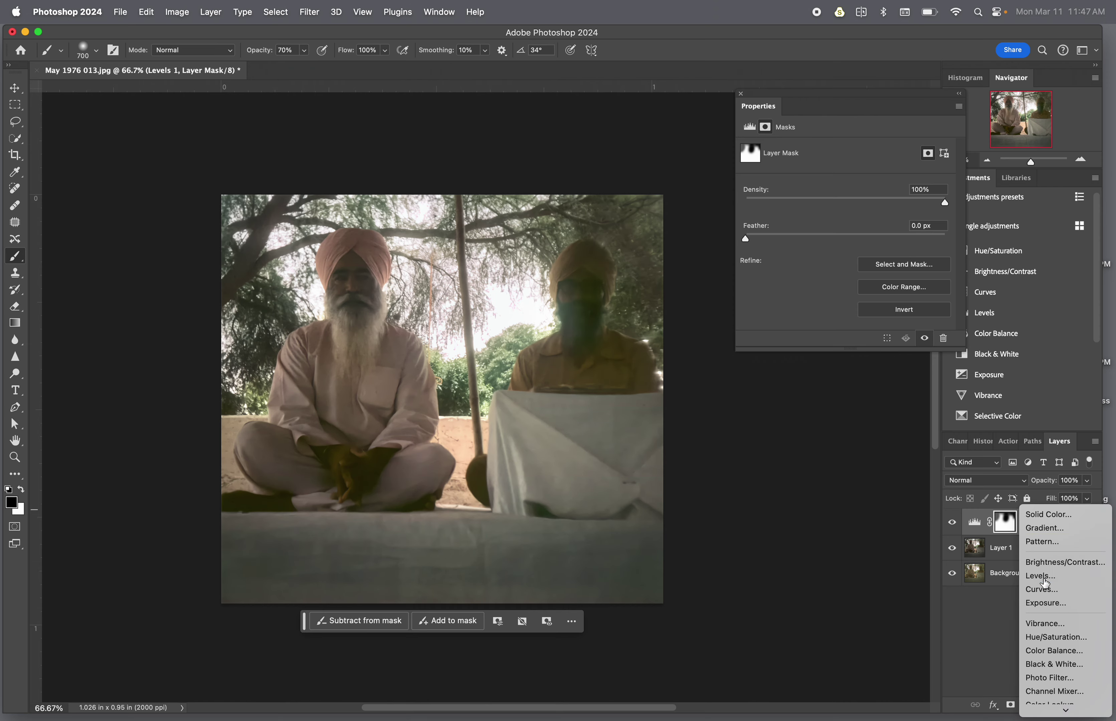
key(super+equal)
key(super+equal)
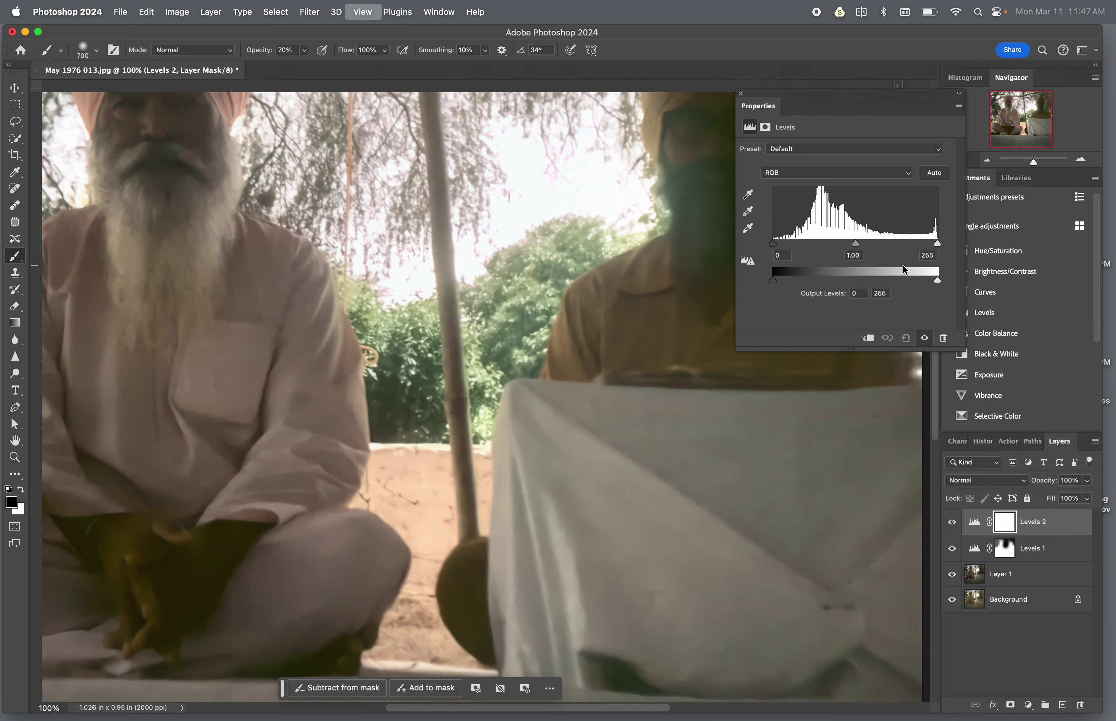
drag(300, 340, 529, 549)
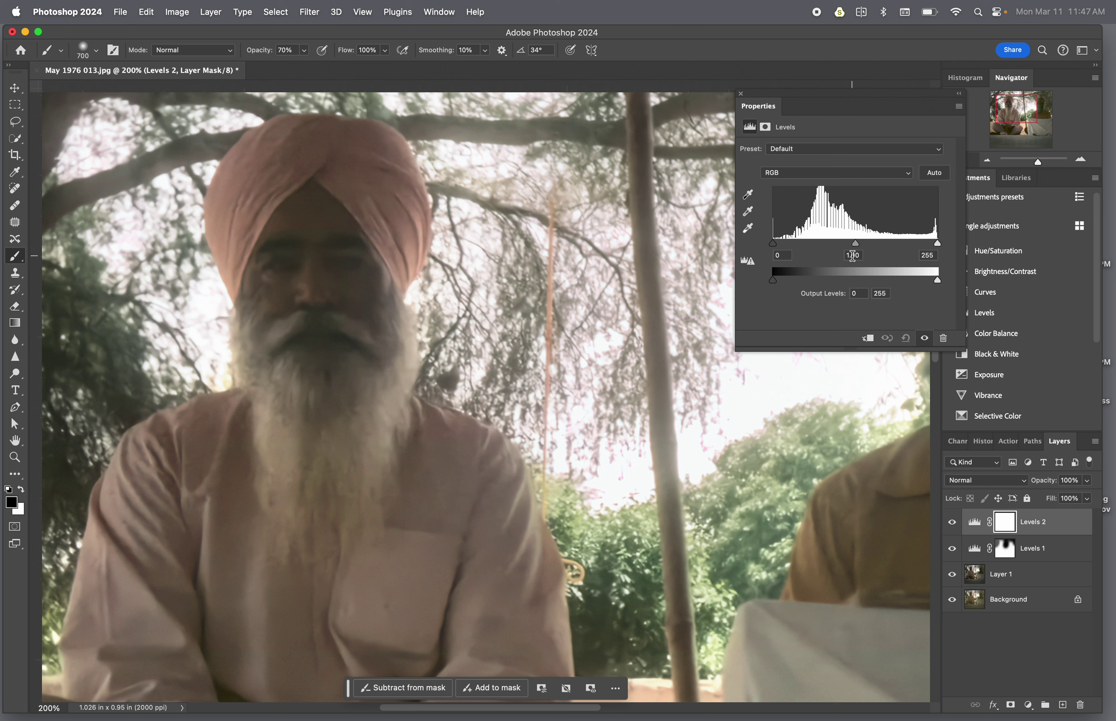
drag(855, 244, 835, 248)
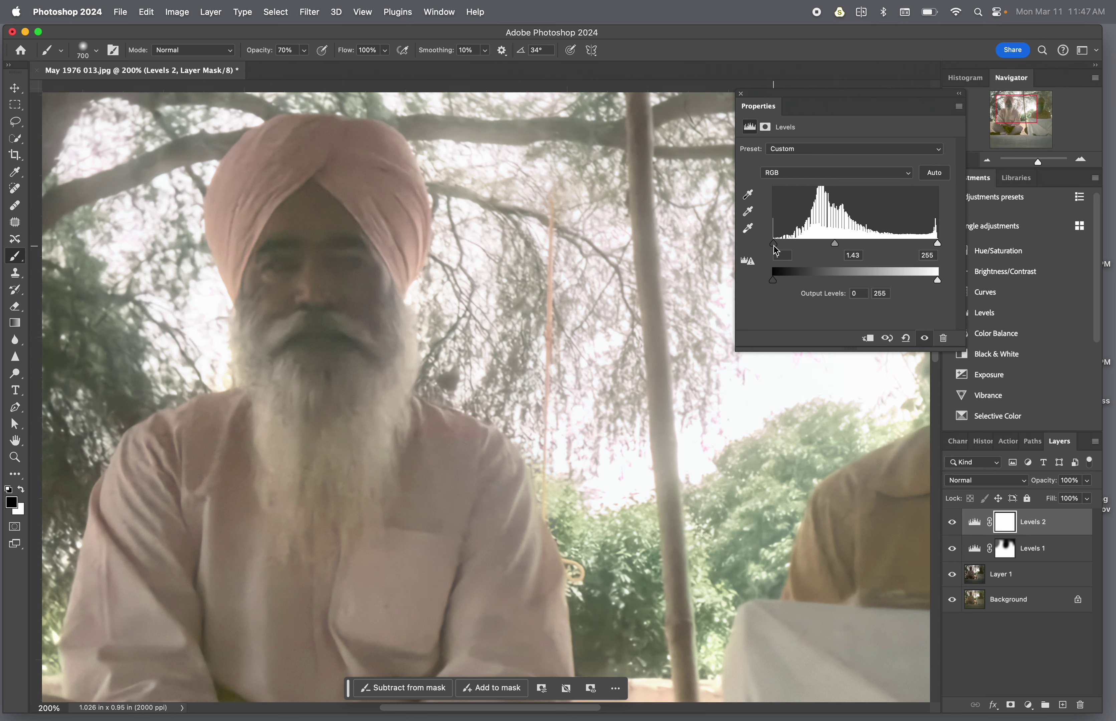
drag(776, 250, 798, 251)
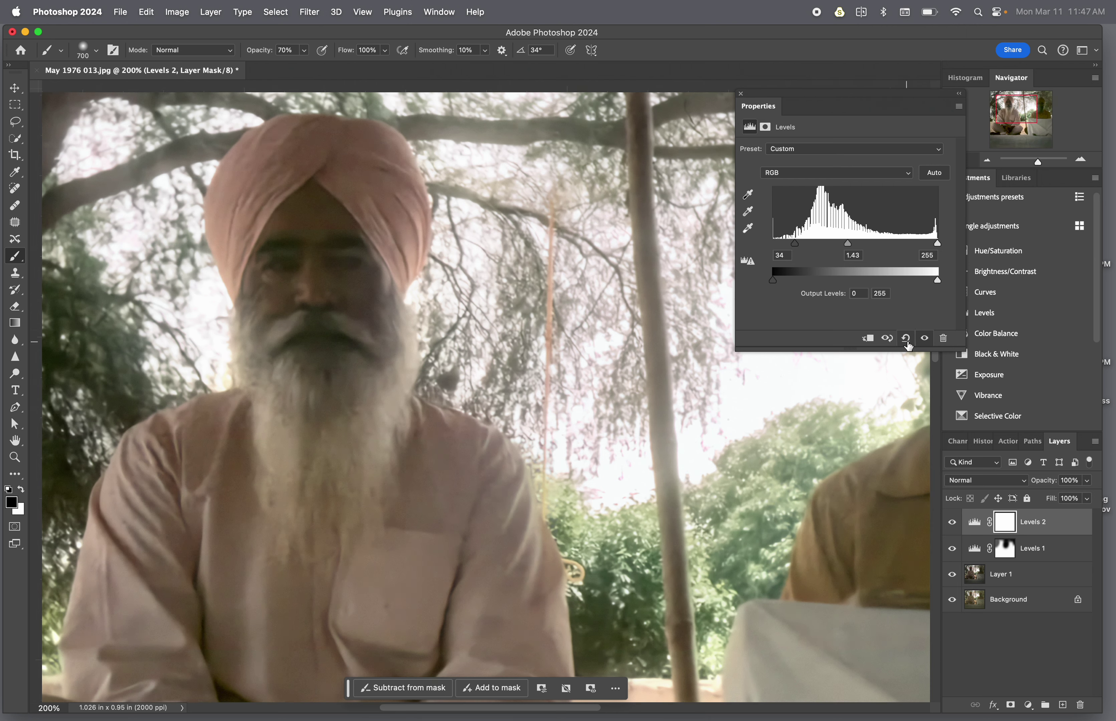
Set the second Levels adjustment's white input to 234 and black input to 38, and compare the standing effect on the bearded man's face
click(925, 338)
click(925, 339)
drag(937, 242, 934, 245)
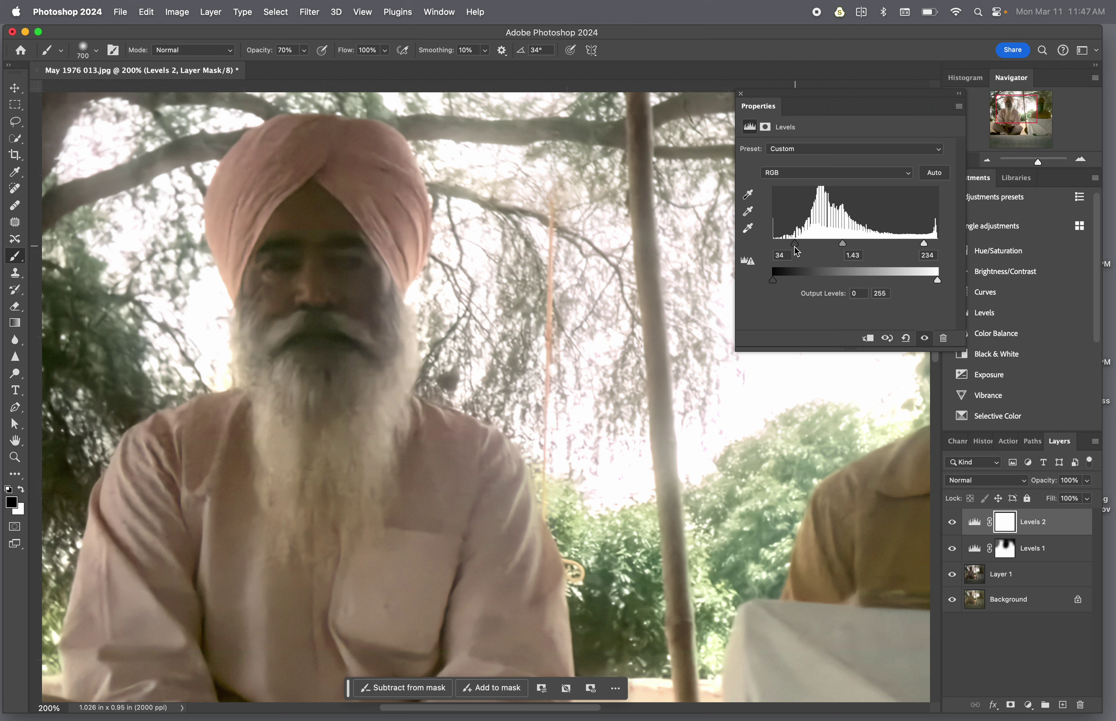
drag(795, 246, 798, 246)
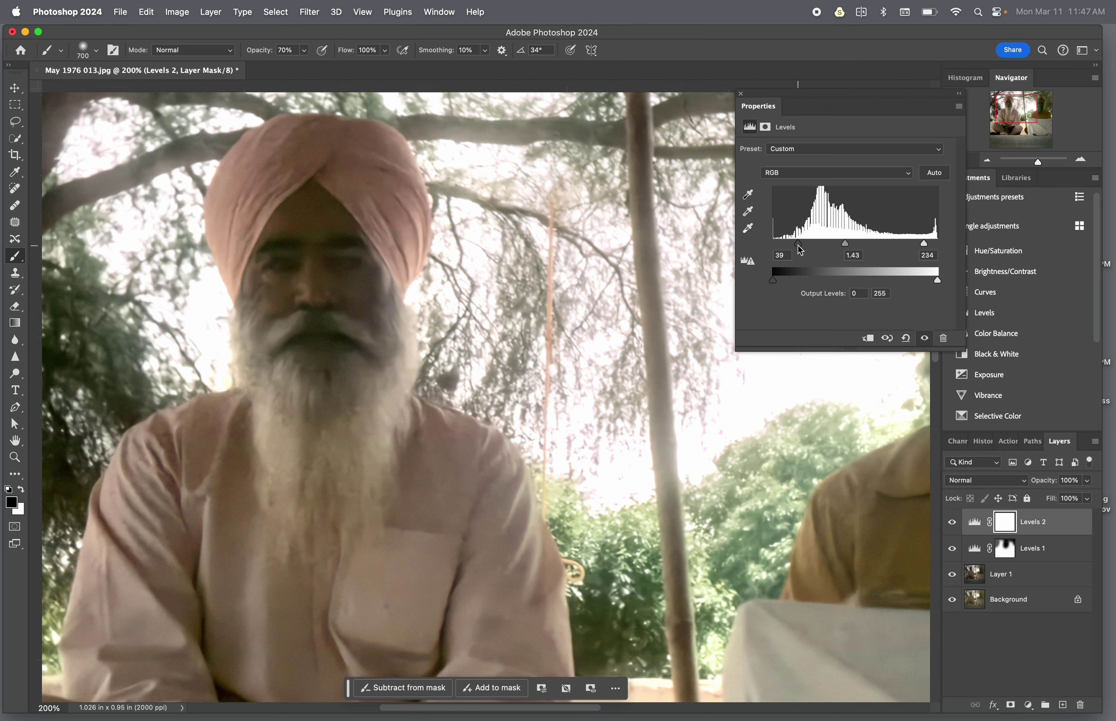
click(924, 339)
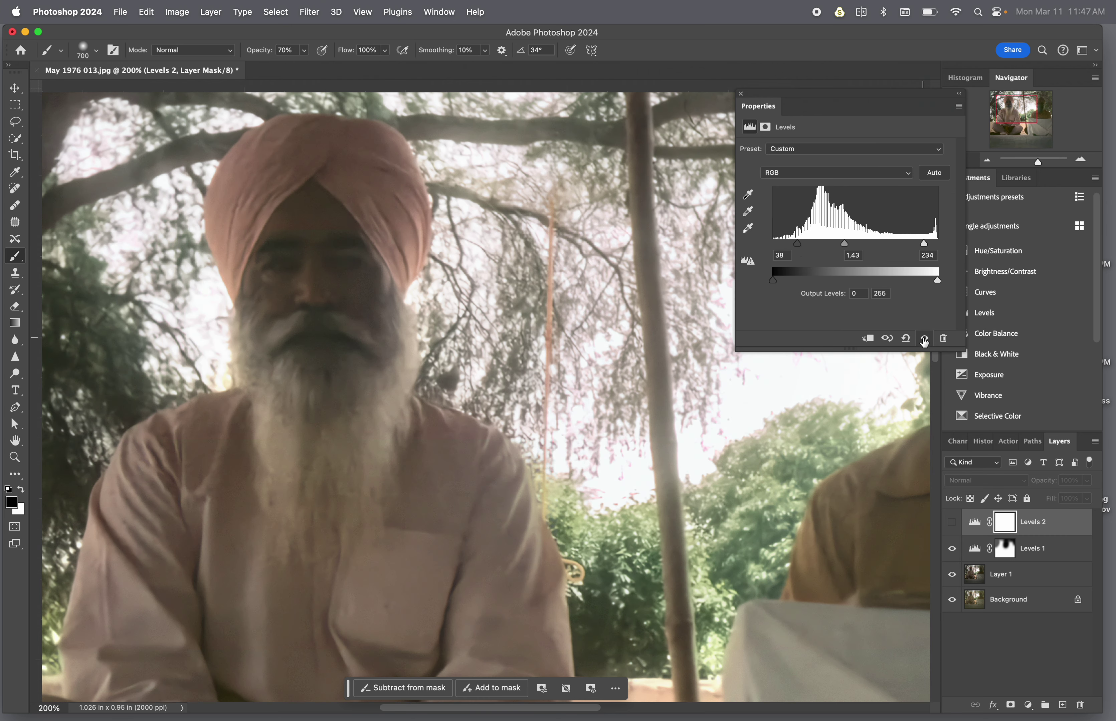
click(925, 340)
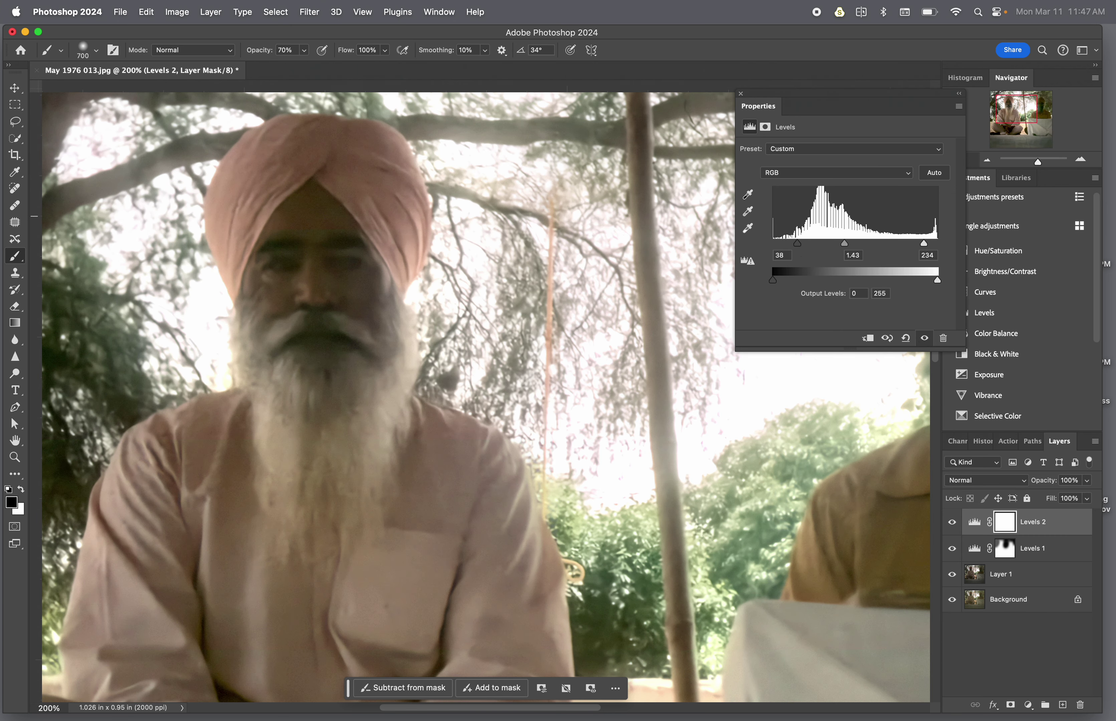
Compare the full image with and without the second Levels adjustment
key(super+minus)
key(super+minus)
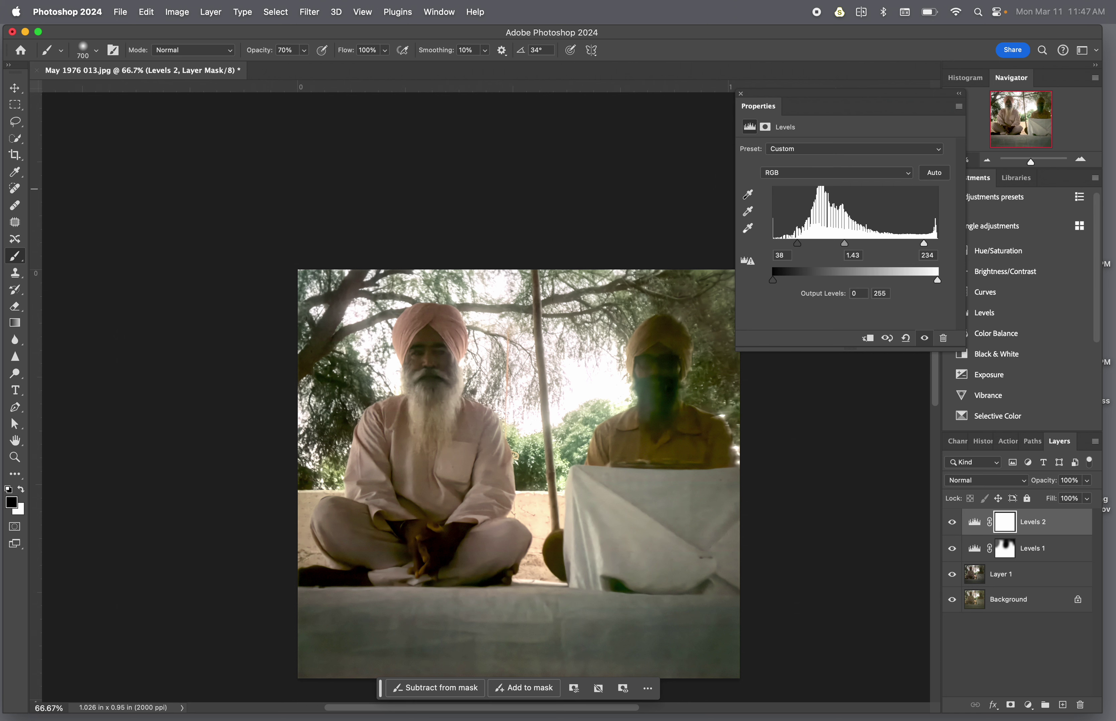
click(925, 340)
click(926, 339)
click(925, 340)
click(925, 340)
click(952, 527)
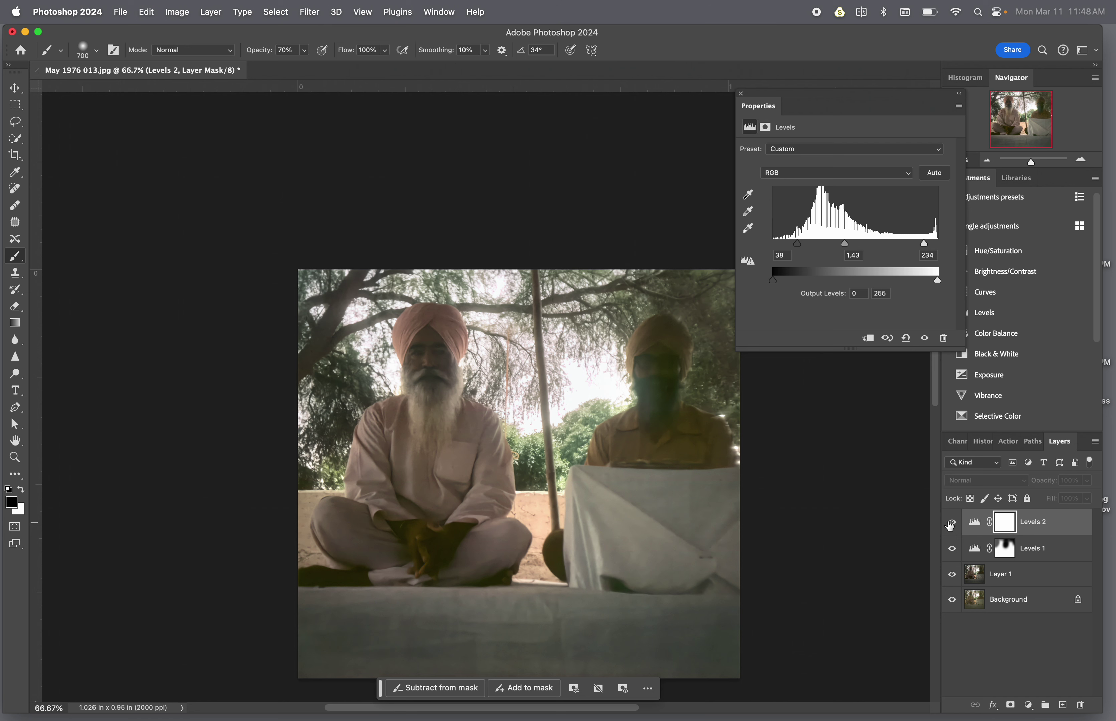
click(951, 524)
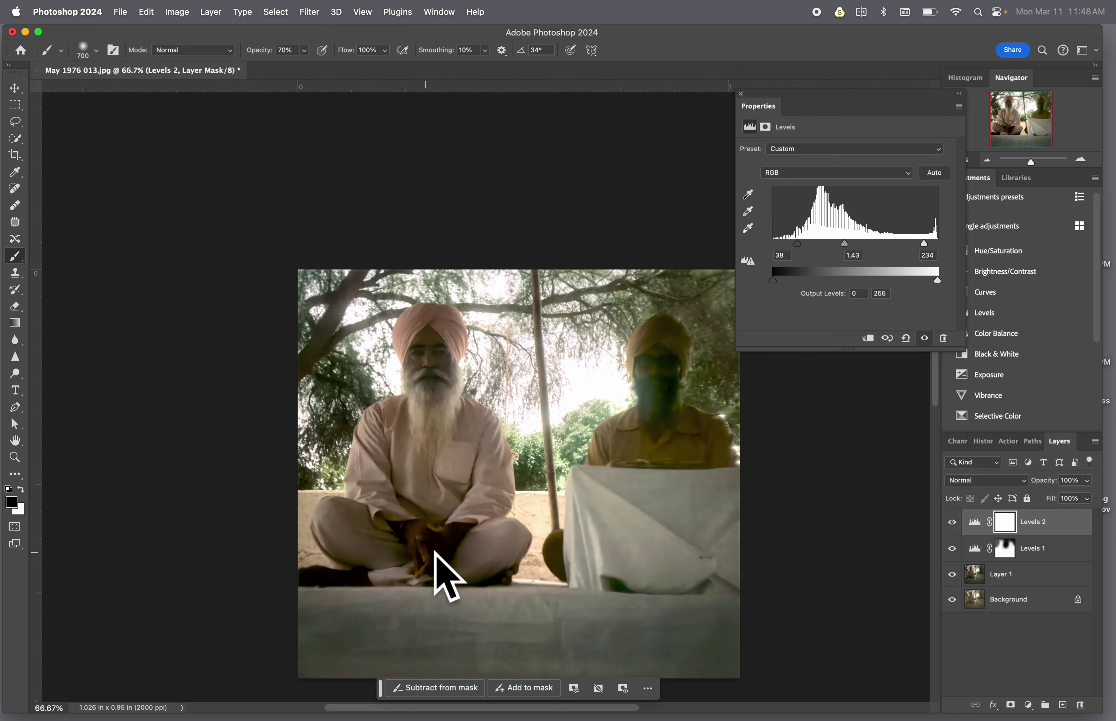
Paint black on the second Levels mask over the front man's hands and feet with a 90 px brush
click(1003, 523)
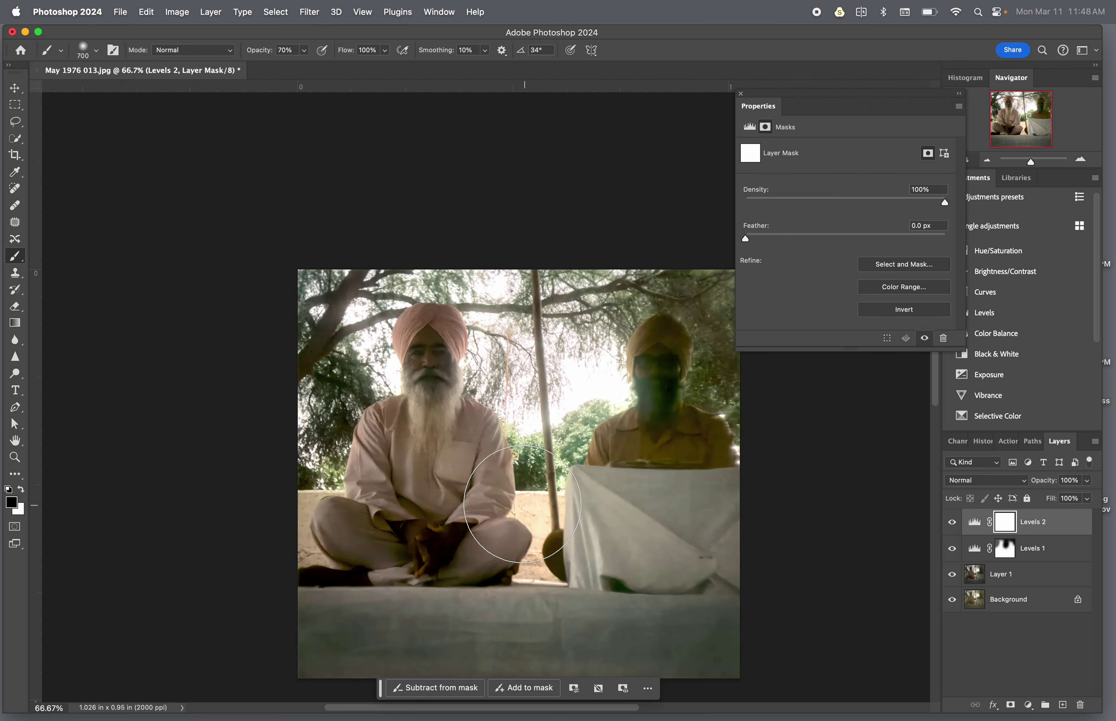
key(bracketleft)
key(bracketleft)
key(bracketleft)
key(bracketleft)
key(bracketleft)
key(bracketleft)
key(bracketleft)
key(bracketleft)
key(bracketleft)
key(bracketleft)
key(bracketleft)
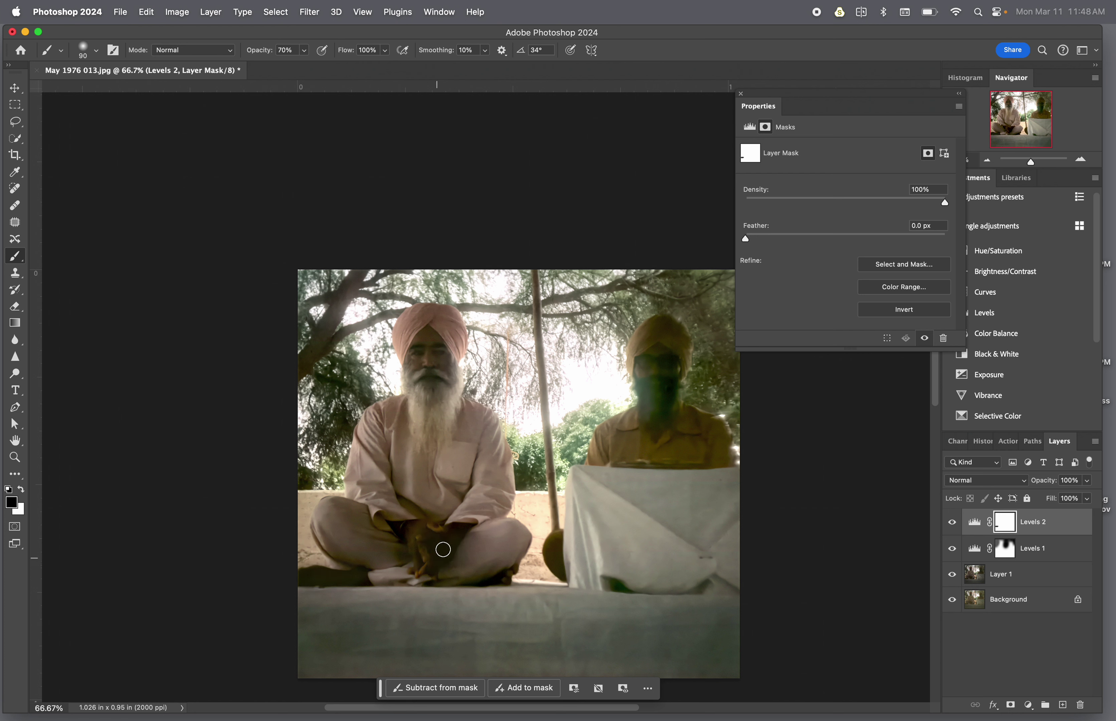
mouse_move(441, 545)
mouse_down()
mouse_move(392, 528)
mouse_move(408, 532)
mouse_up()
Paint black on the second Levels mask over the other man's face and beard with a 250 px brush
key(bracketright)
key(bracketright)
key(bracketright)
key(bracketright)
key(bracketright)
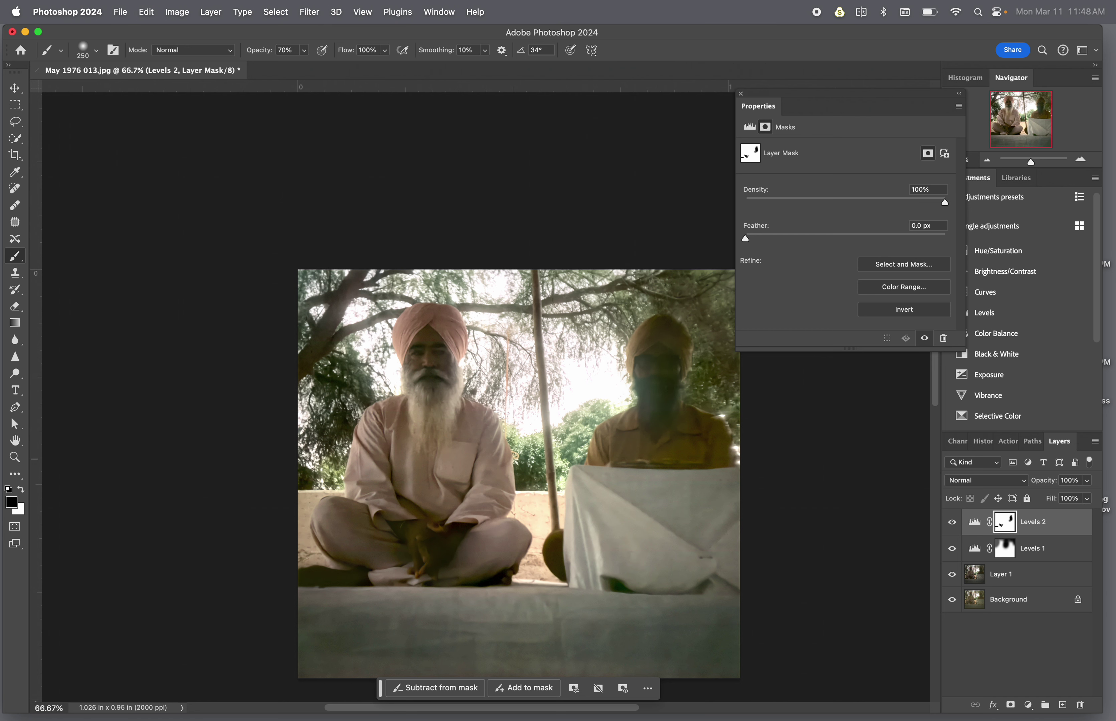
Compare the image with and without the newly masked second Levels adjustment
click(954, 524)
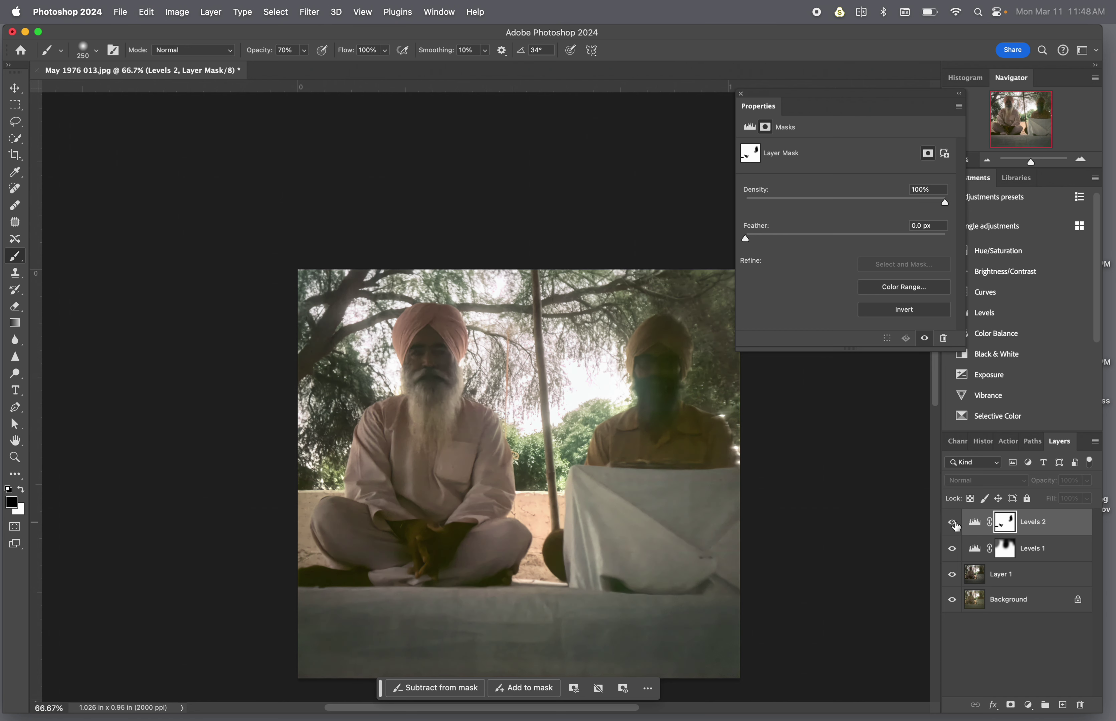
click(955, 524)
click(954, 525)
click(954, 523)
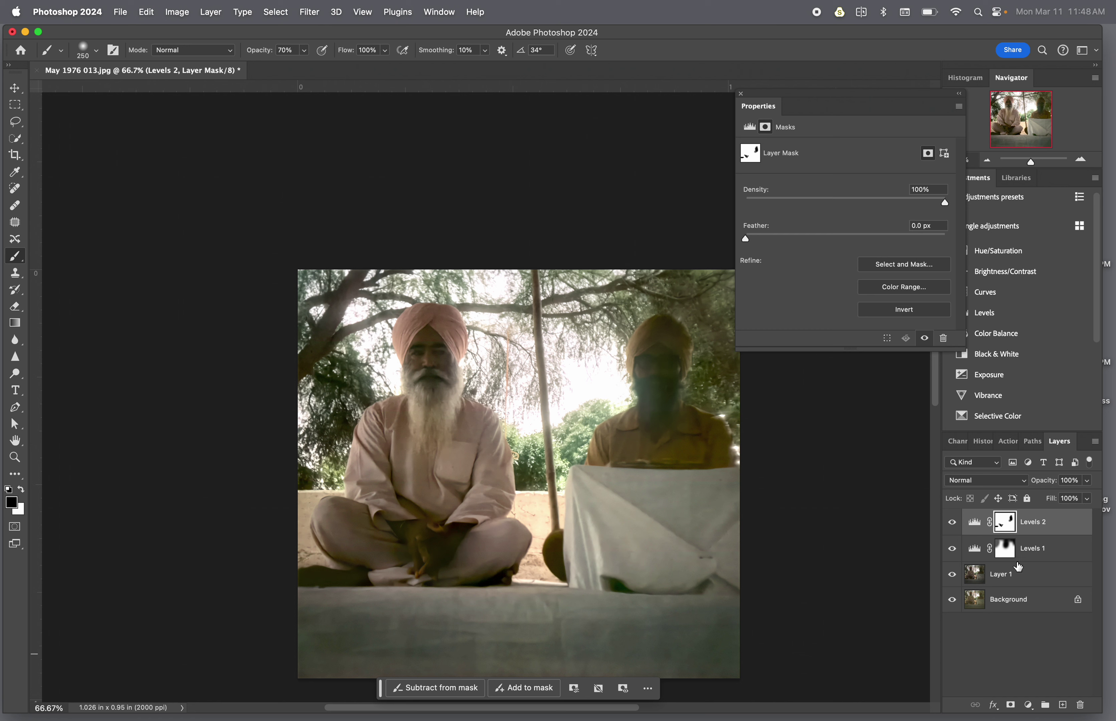
Disable the first Levels mask, compare the image with each Levels adjustment shown and hidden, and re-enable the mask
click(951, 550)
click(1002, 554)
right_click(1001, 547)
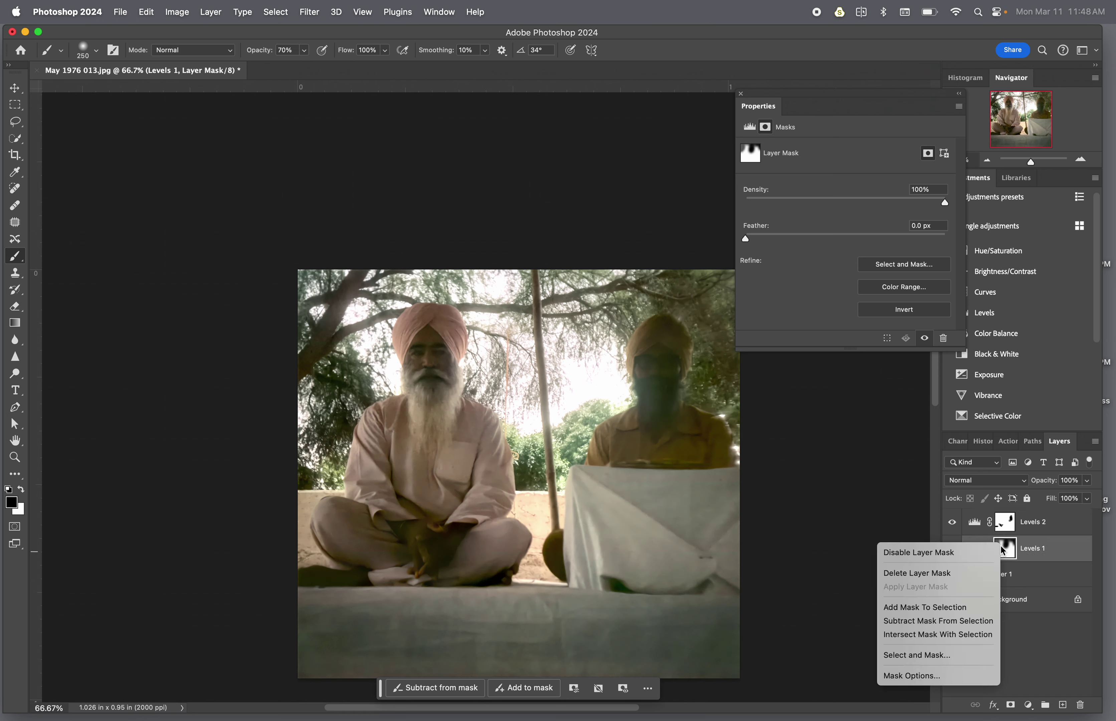
click(976, 553)
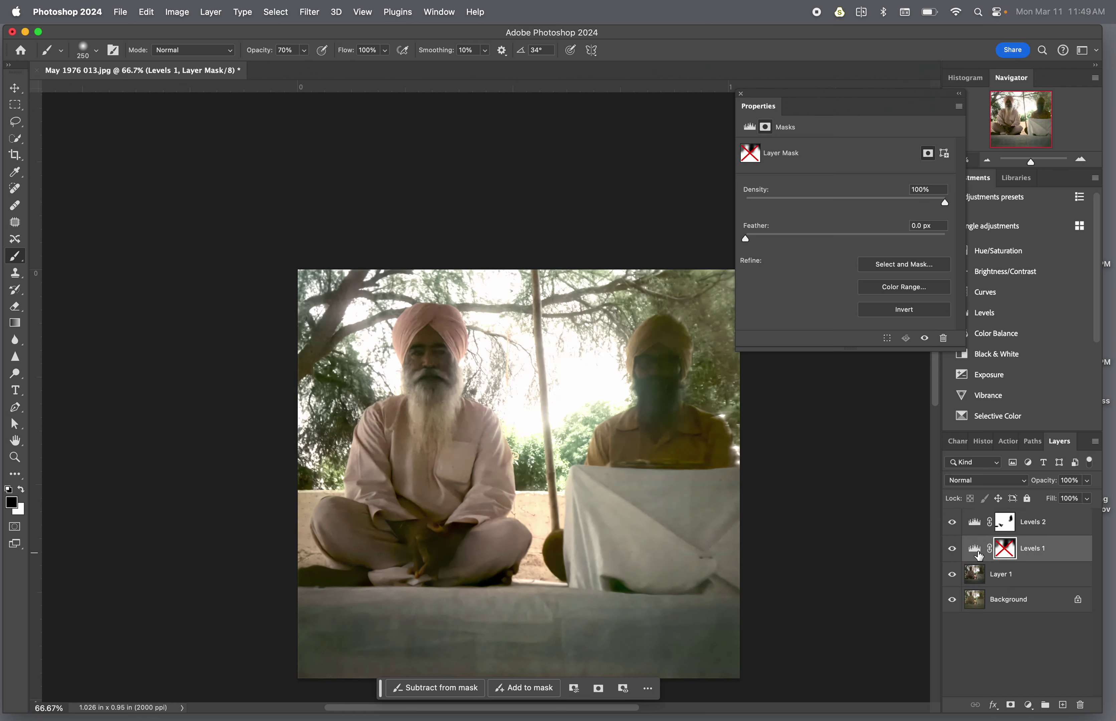
click(953, 553)
click(951, 525)
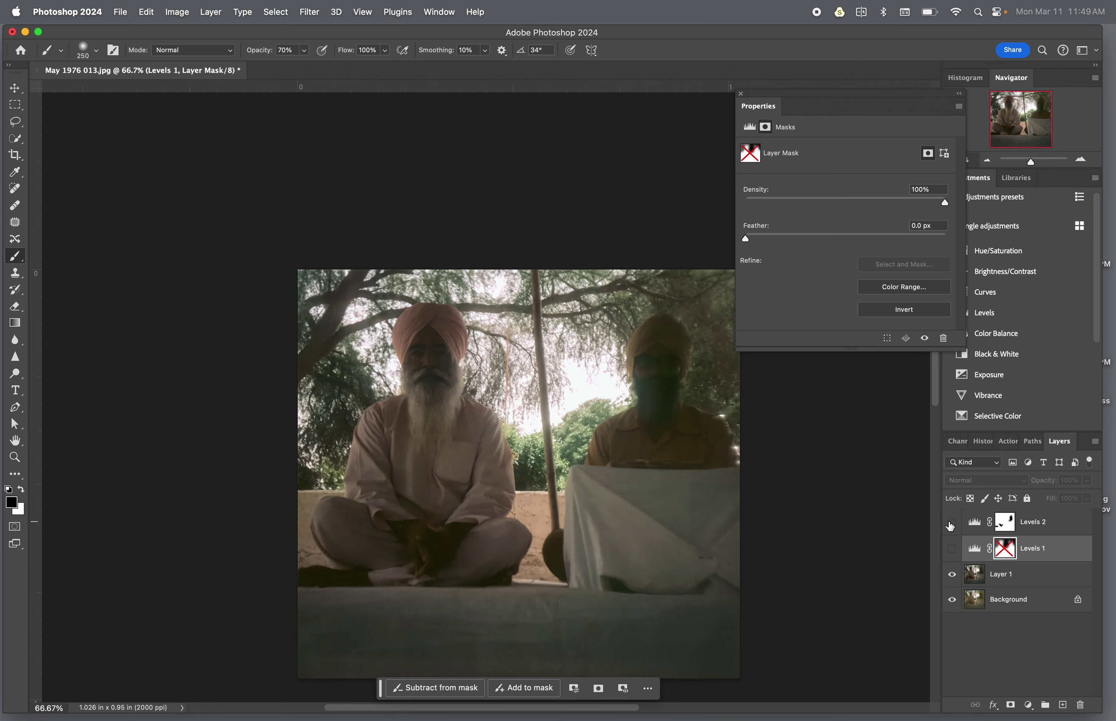
click(951, 526)
click(951, 525)
click(953, 552)
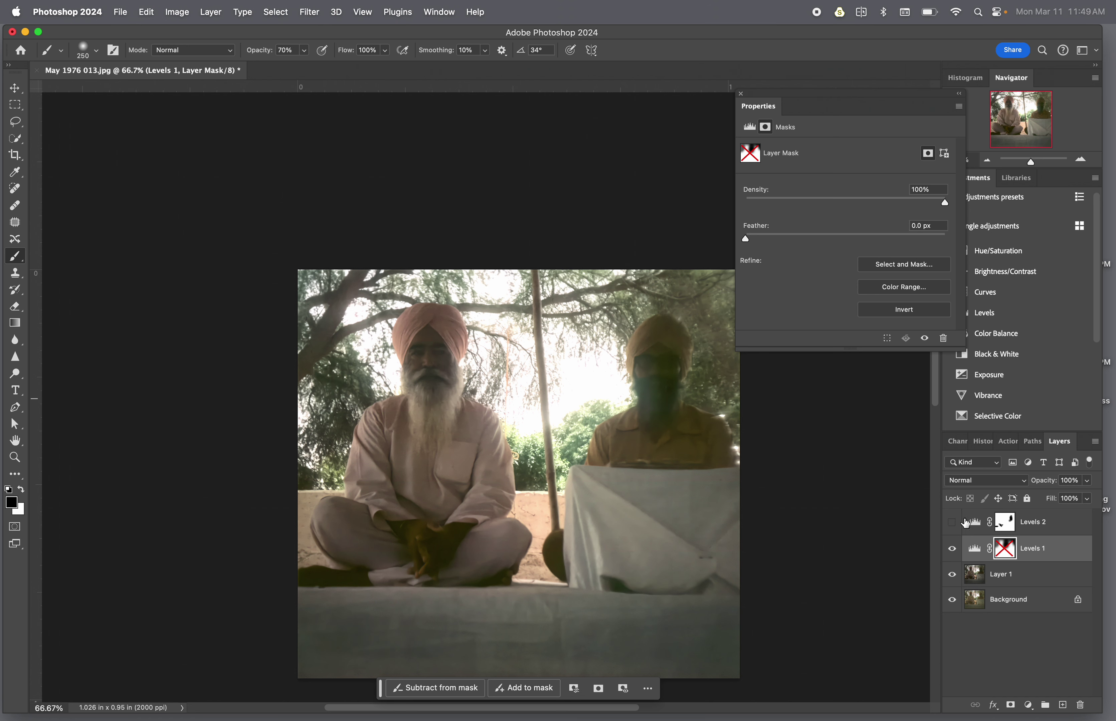
click(953, 523)
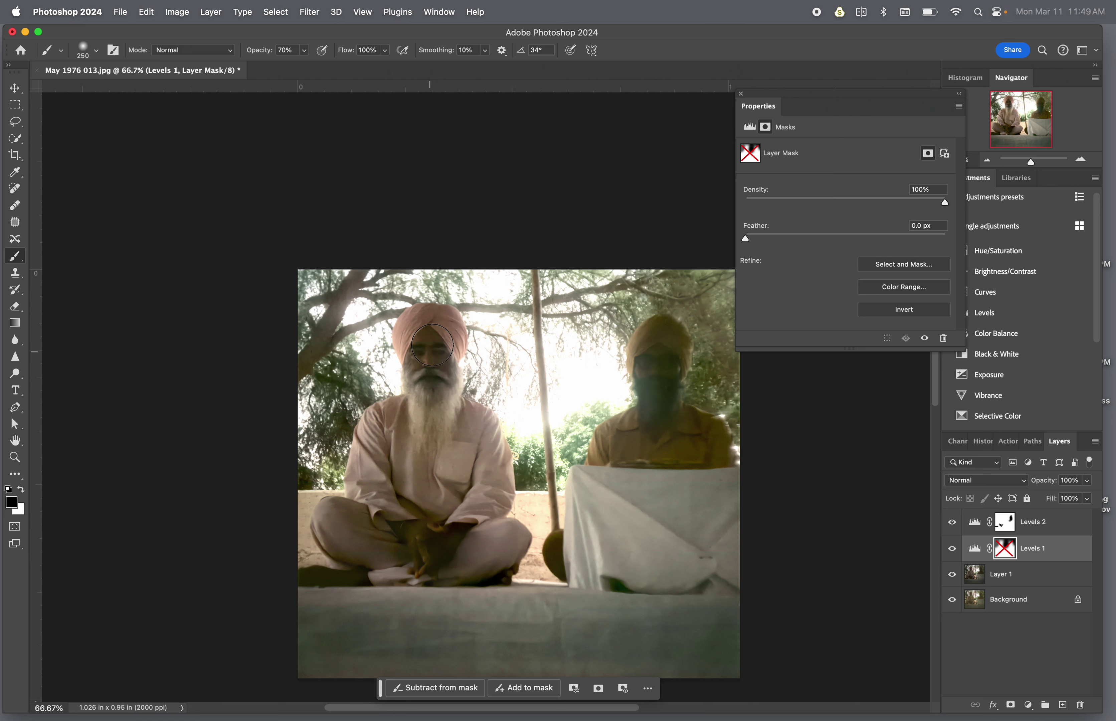
click(953, 525)
click(953, 524)
shift+click(998, 553)
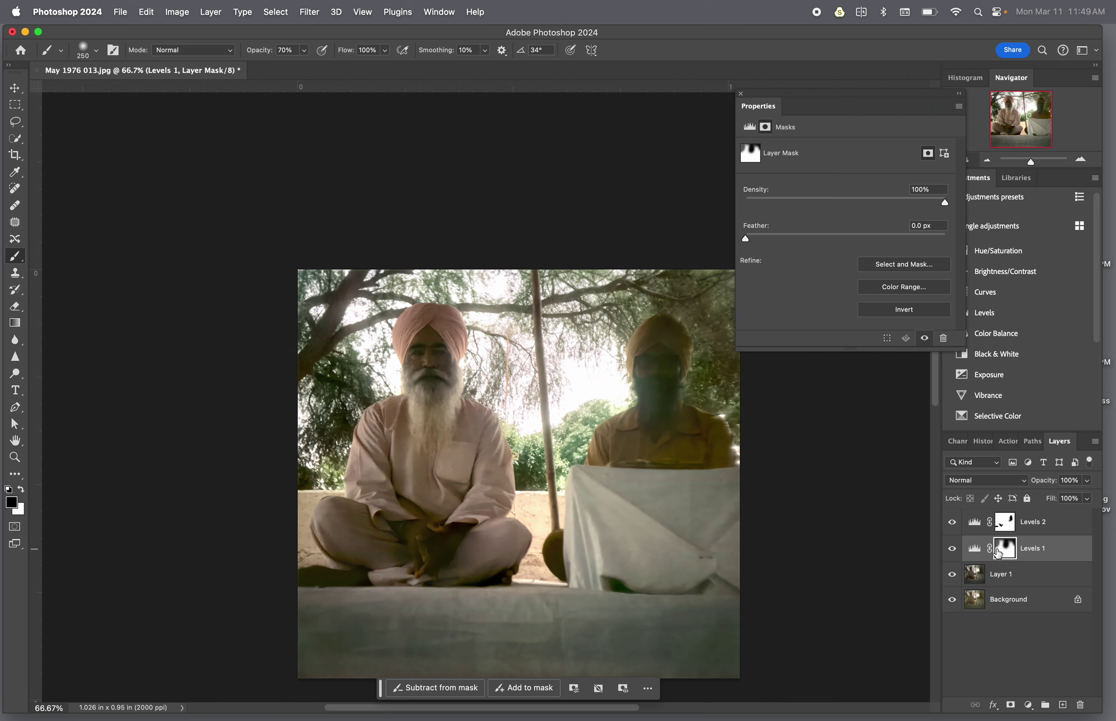
Compare the second Levels adjustment on and off with the first Levels mask enabled
click(954, 525)
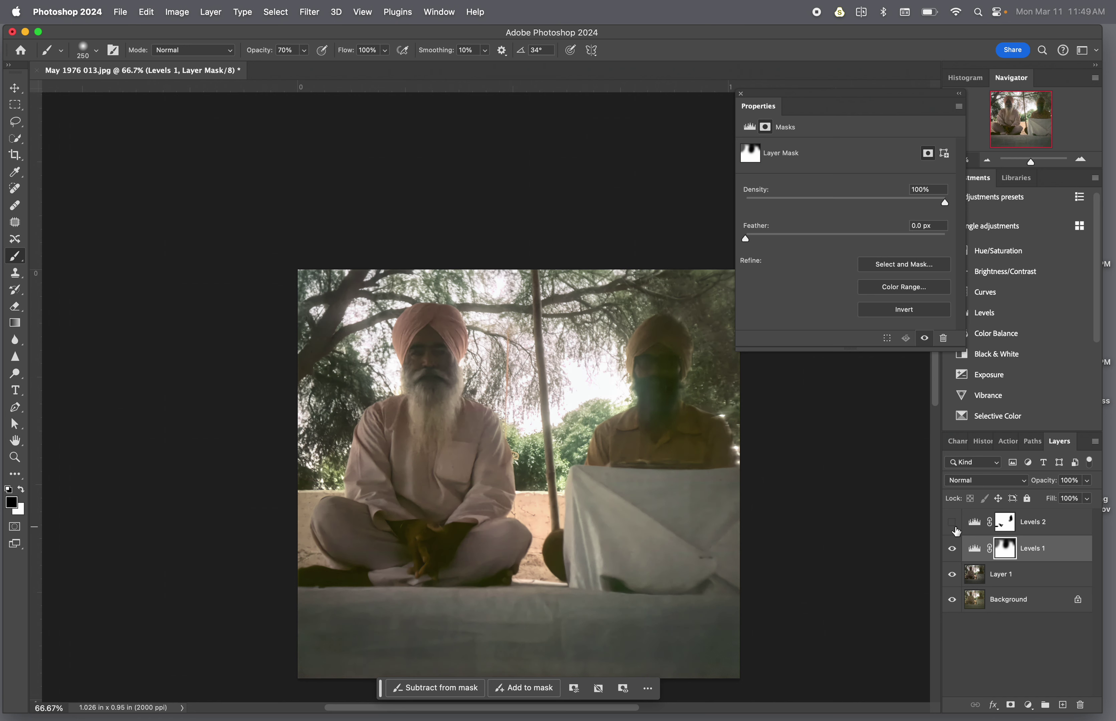
click(952, 524)
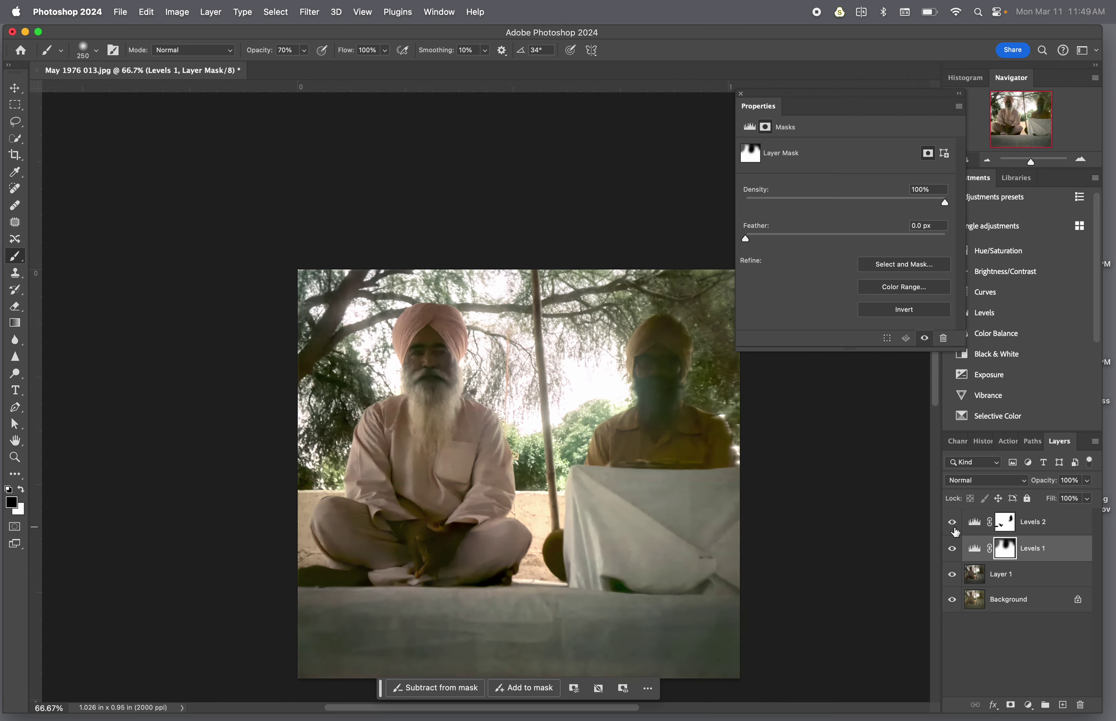
click(953, 524)
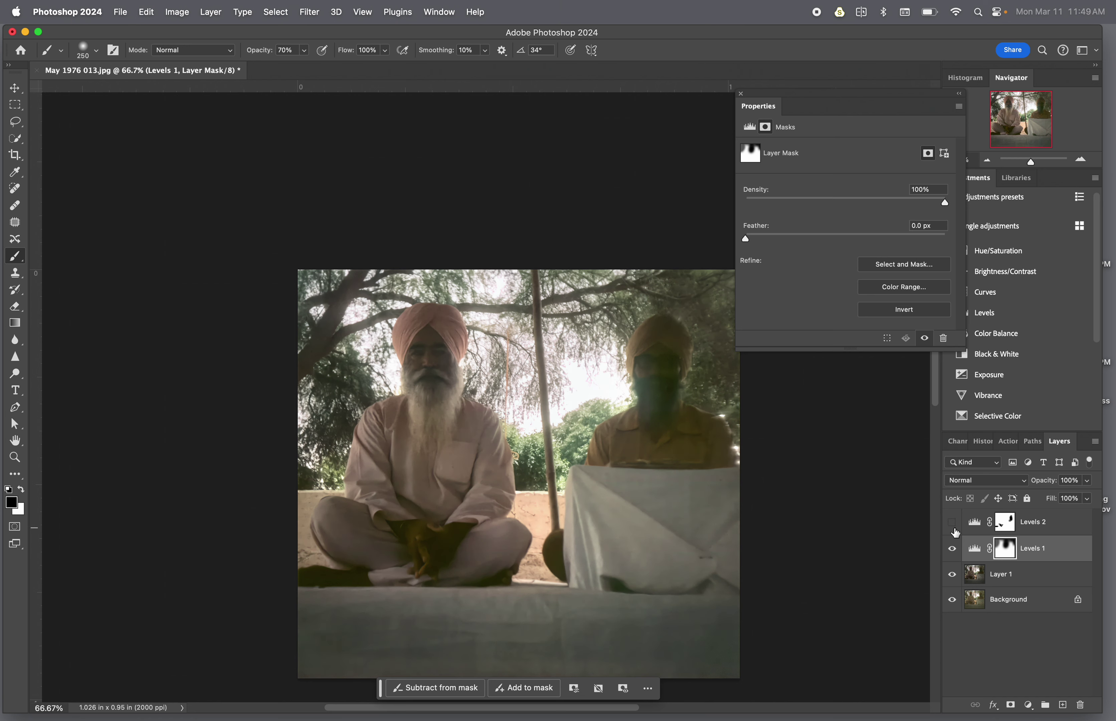
click(953, 526)
click(953, 524)
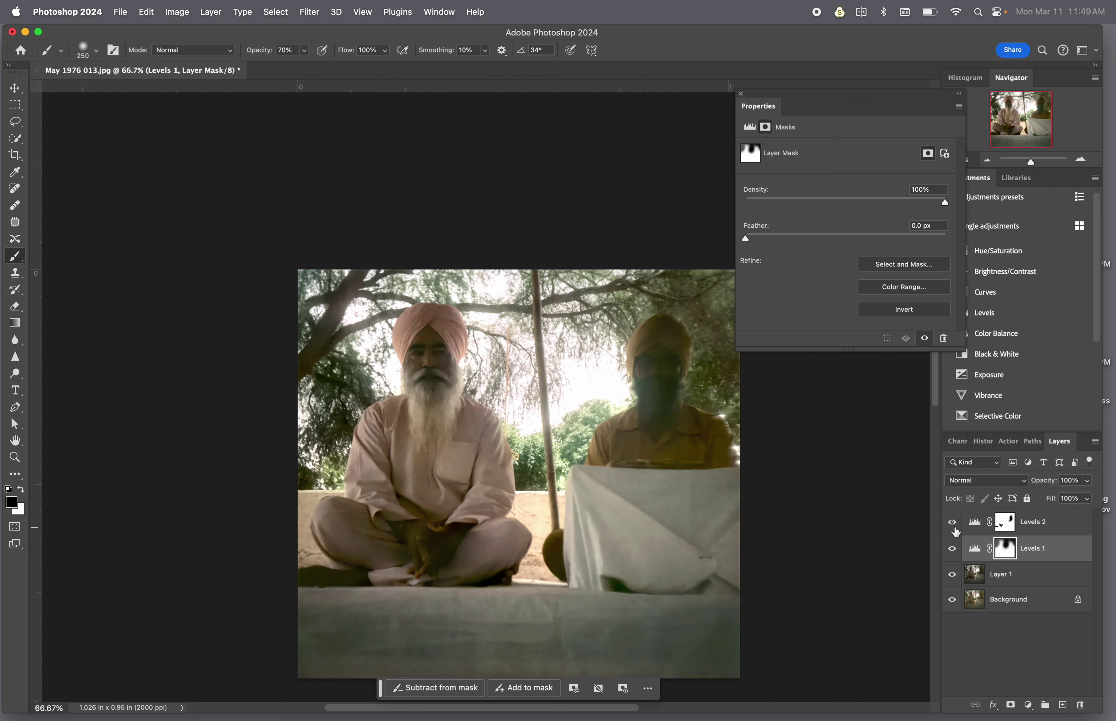
With the second Levels layer temporarily hidden, paint black on the first Levels mask over the trees beside the men using a 175 px brush
click(954, 528)
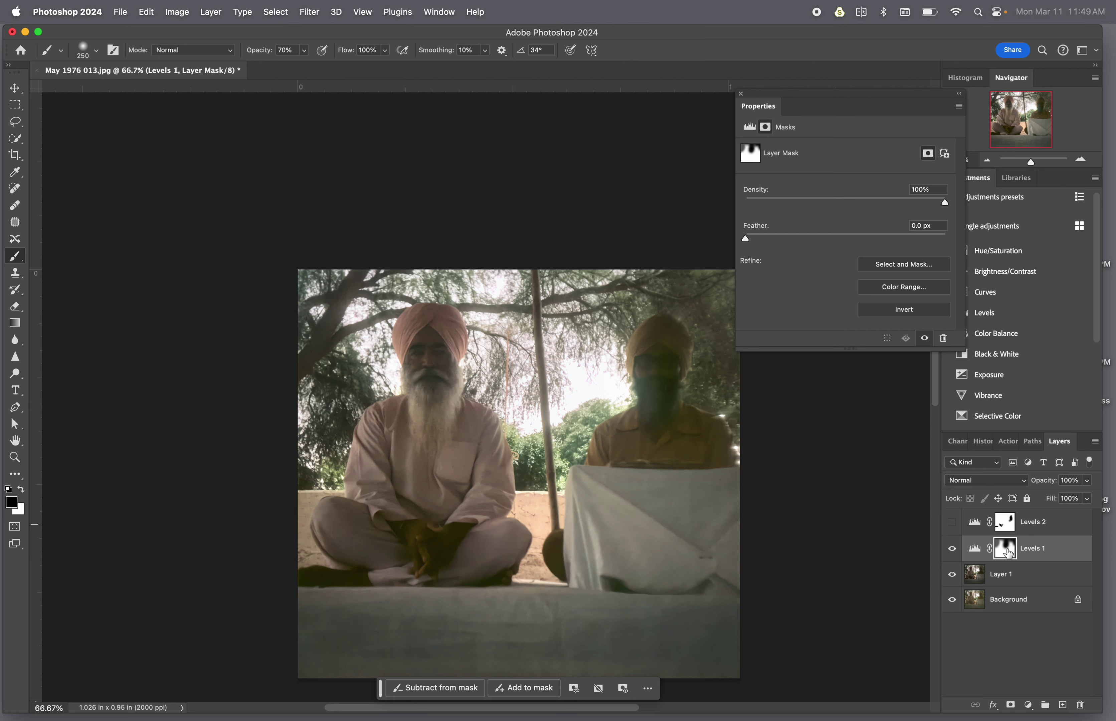
key(bracketleft)
key(bracketleft)
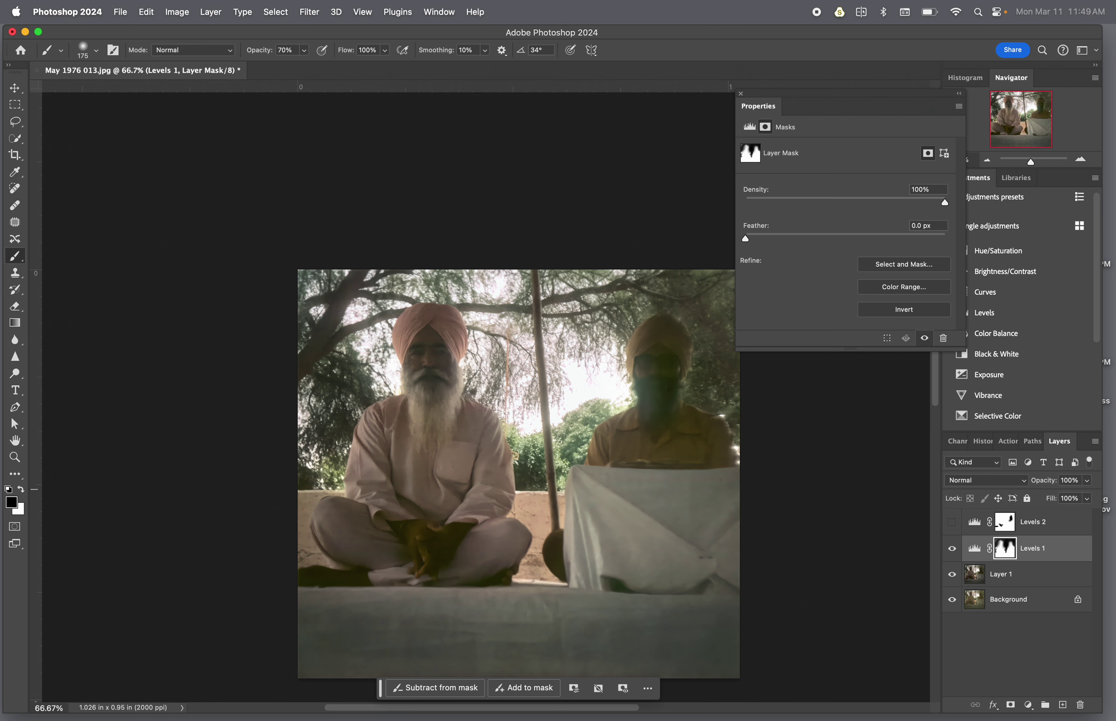
click(952, 525)
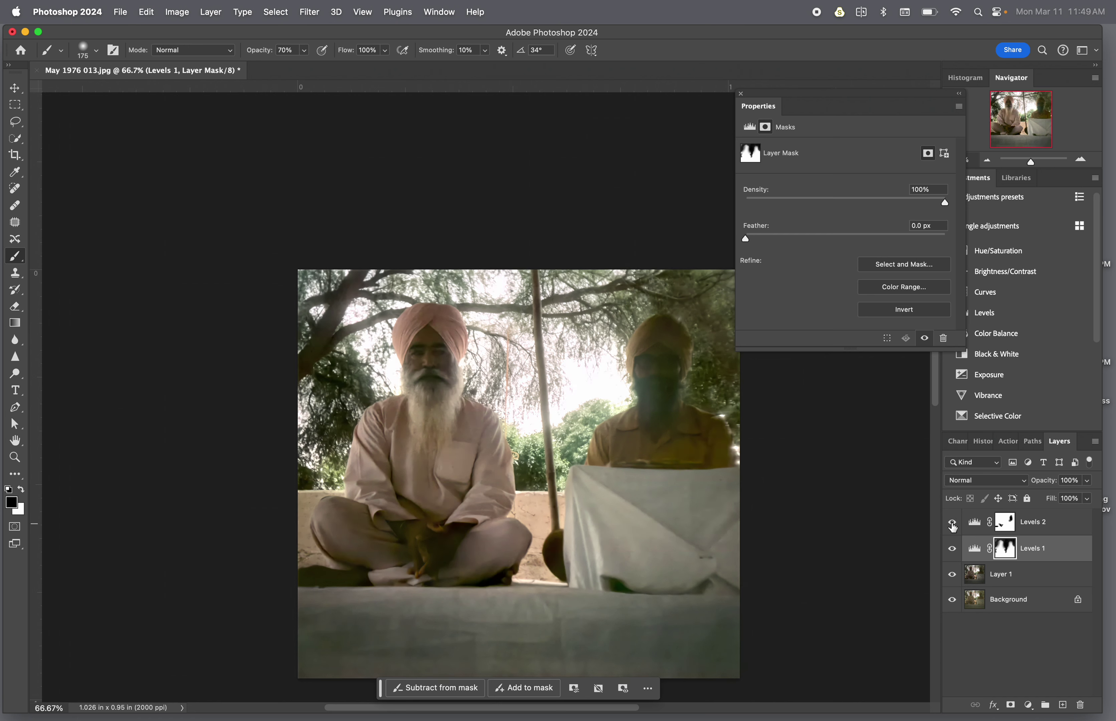
Paint black on the Levels 2 mask over the trees and sky behind the men with a 500 px brush at 100% opacity
click(1013, 522)
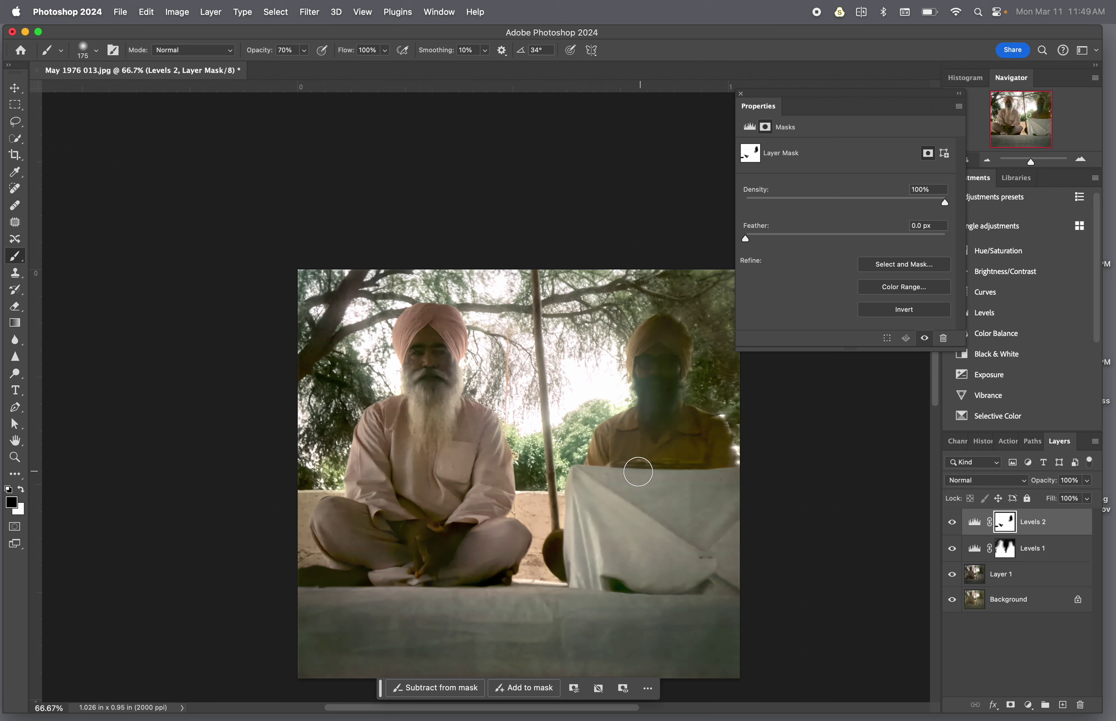
key(bracketright)
key(bracketright)
key(bracketright)
key(bracketright)
key(bracketright)
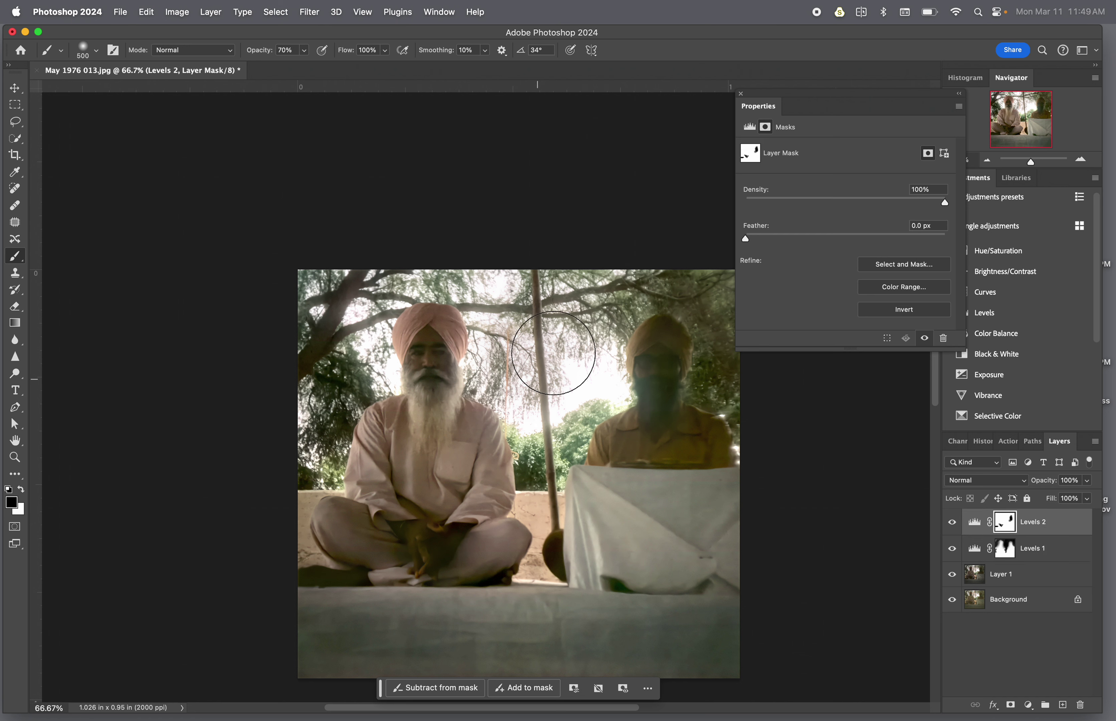
drag(570, 369, 537, 379)
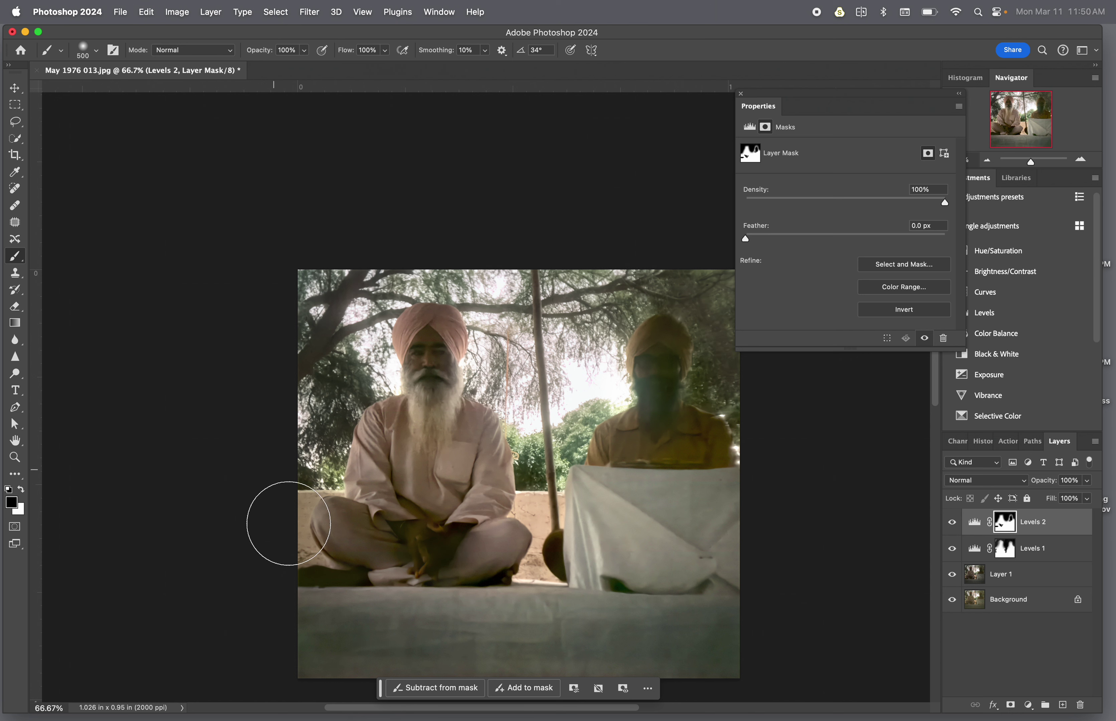
mouse_move(453, 390)
mouse_down()
mouse_move(466, 324)
mouse_move(436, 453)
mouse_move(419, 466)
mouse_up()
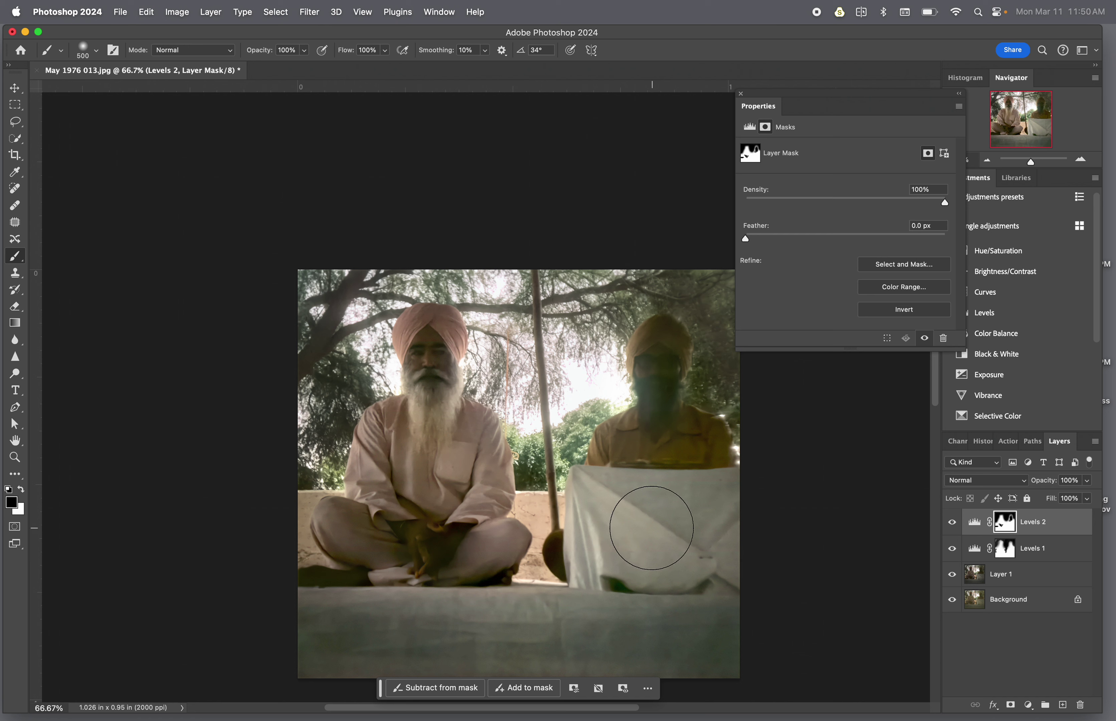
drag(640, 531, 701, 535)
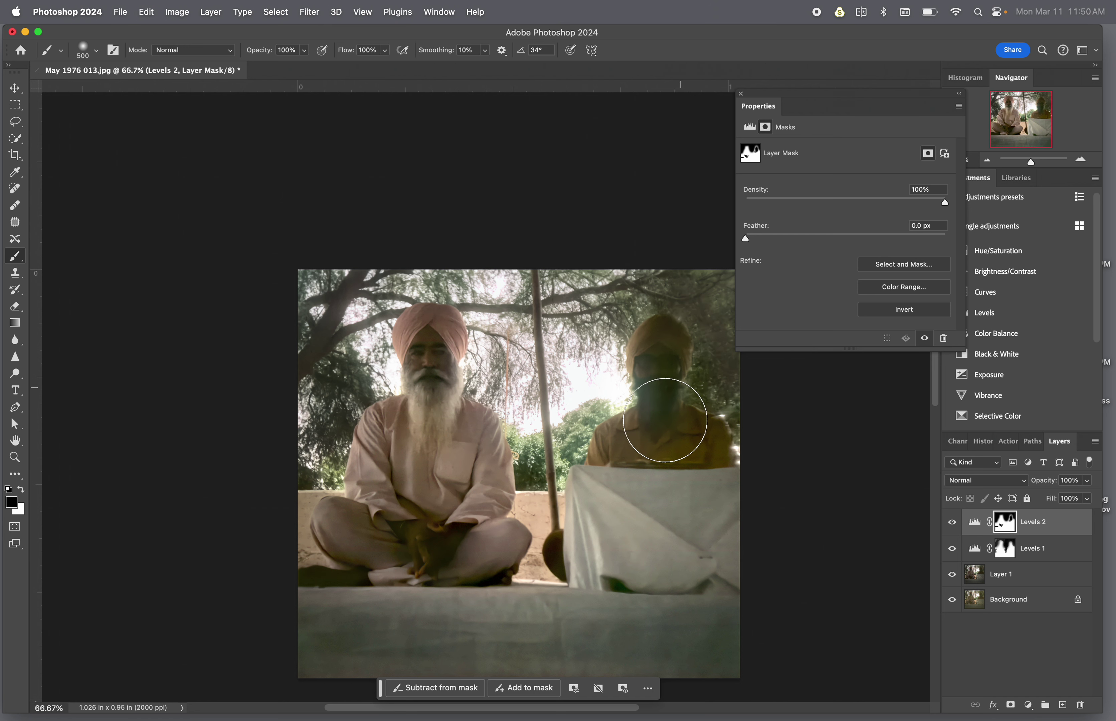
mouse_move(665, 420)
mouse_down()
mouse_move(656, 436)
mouse_move(666, 438)
mouse_up()
Add a third Levels adjustment directly above Layer 1 with RGB black input 13 and midtone 1.28
click(1016, 575)
click(1028, 705)
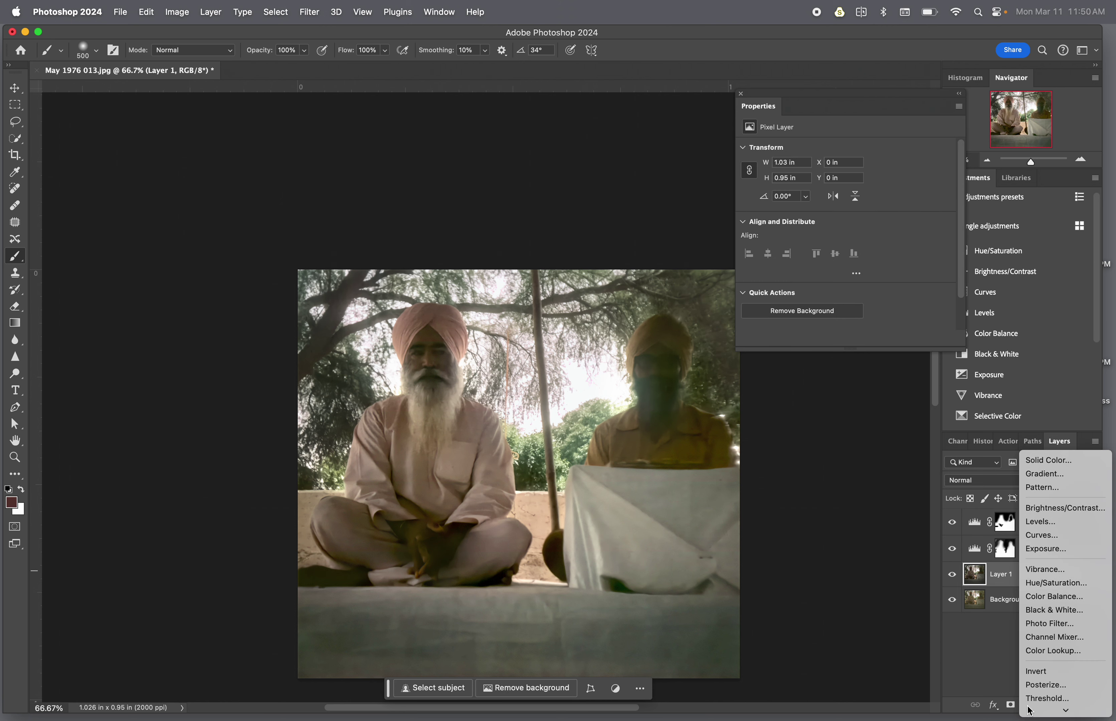
click(1046, 508)
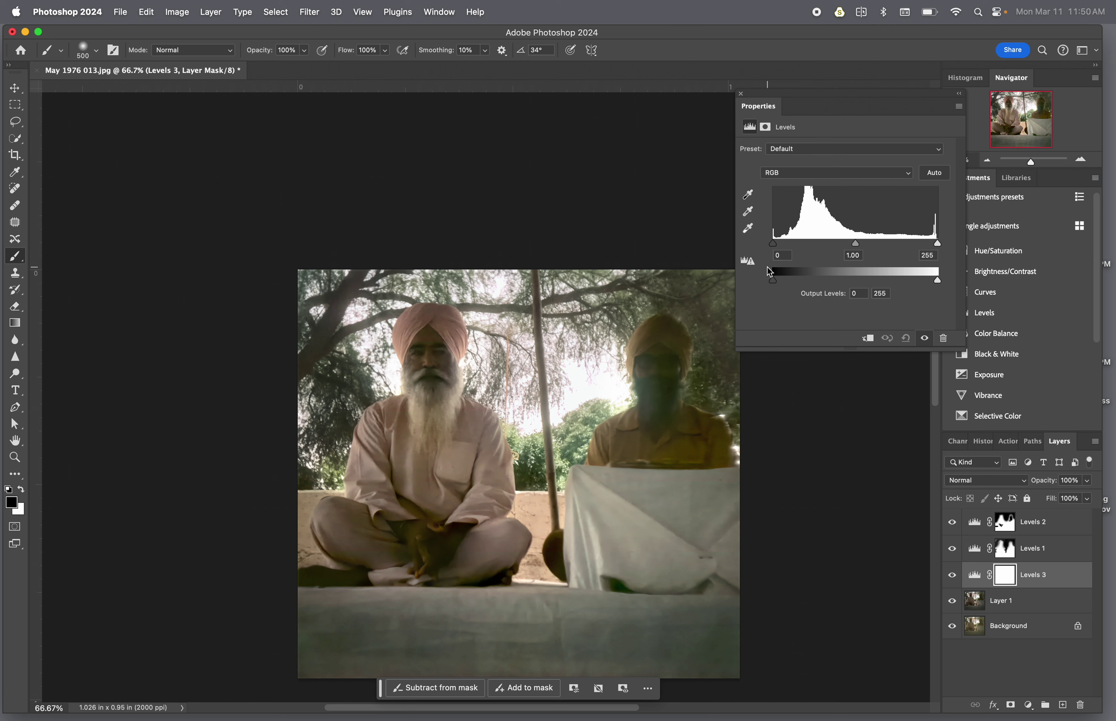
mouse_move(854, 245)
mouse_down()
mouse_move(831, 241)
mouse_move(841, 239)
mouse_up()
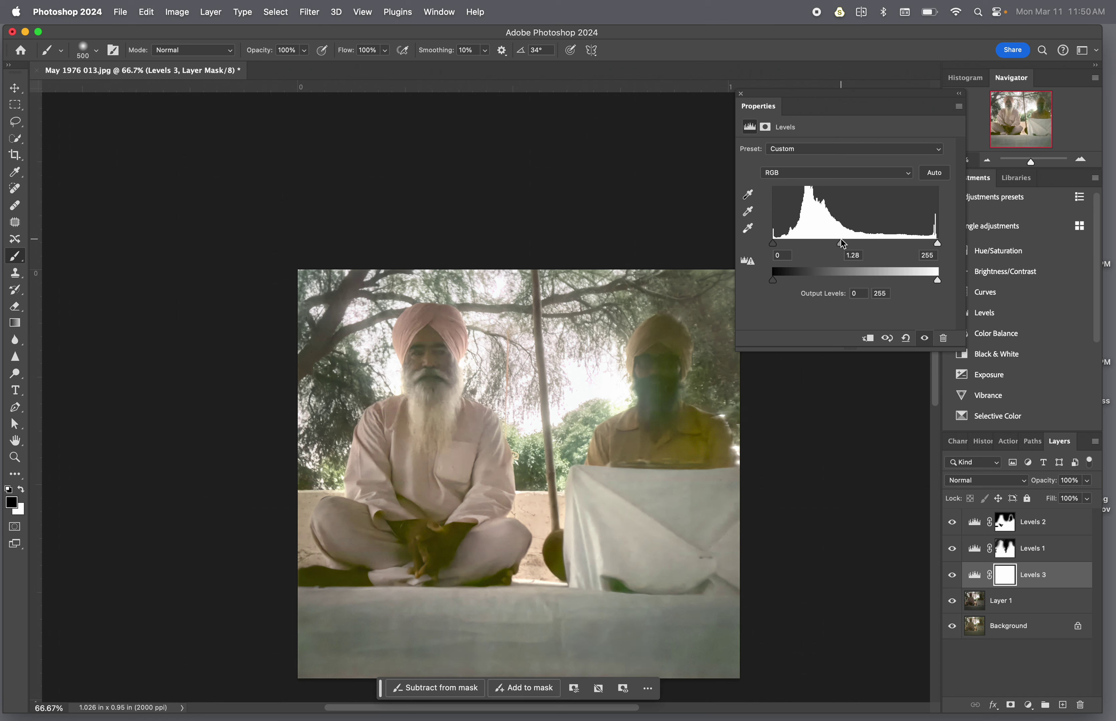
mouse_move(773, 244)
mouse_down()
mouse_move(796, 245)
mouse_move(784, 251)
mouse_up()
click(840, 173)
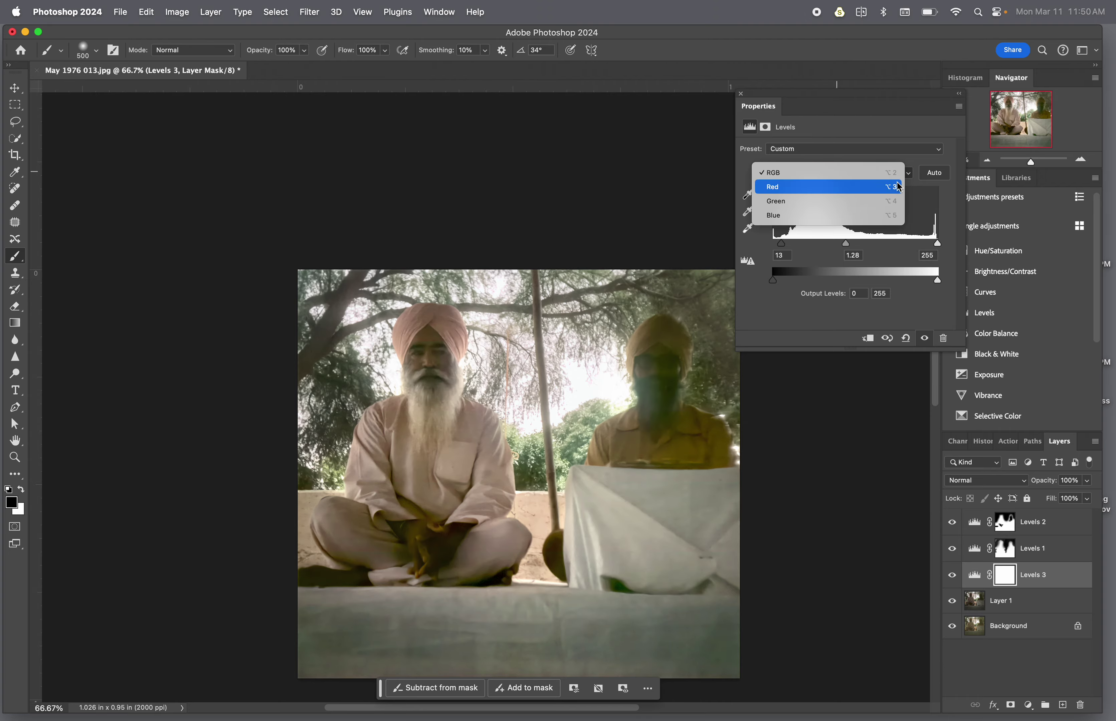
click(837, 171)
Examine the face of the man in the brown shirt up close with the restored Layer 1 shown and hidden
key(super+equal)
key(super+equal)
key(super+equal)
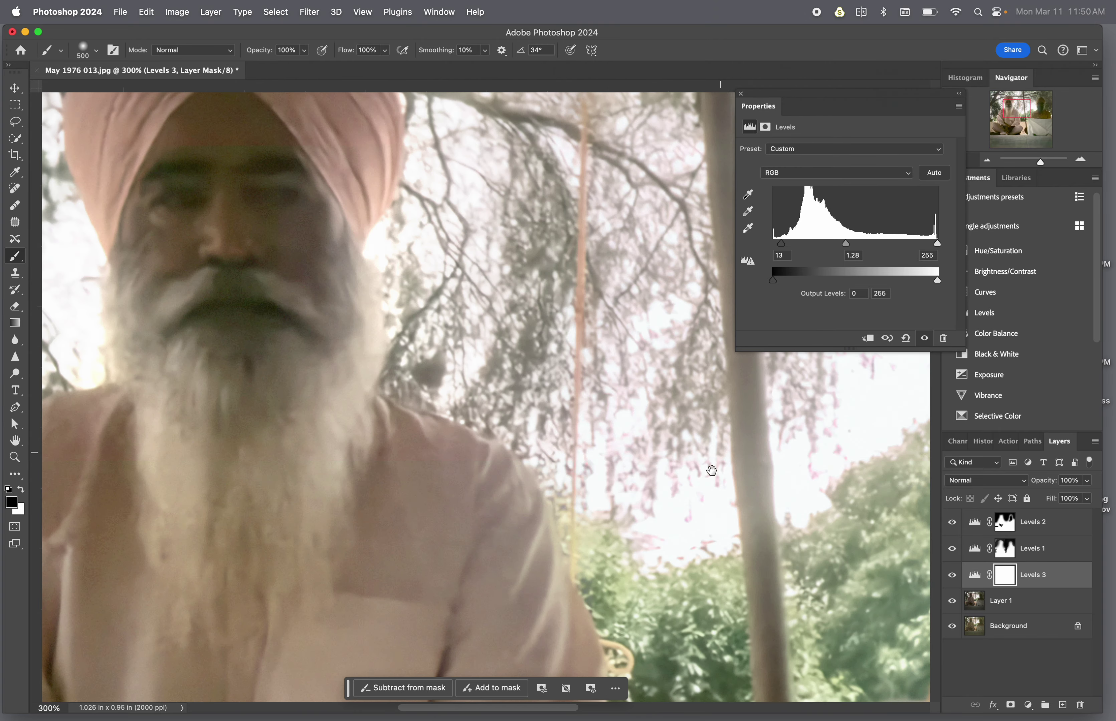
scroll(710, 469, right, 15)
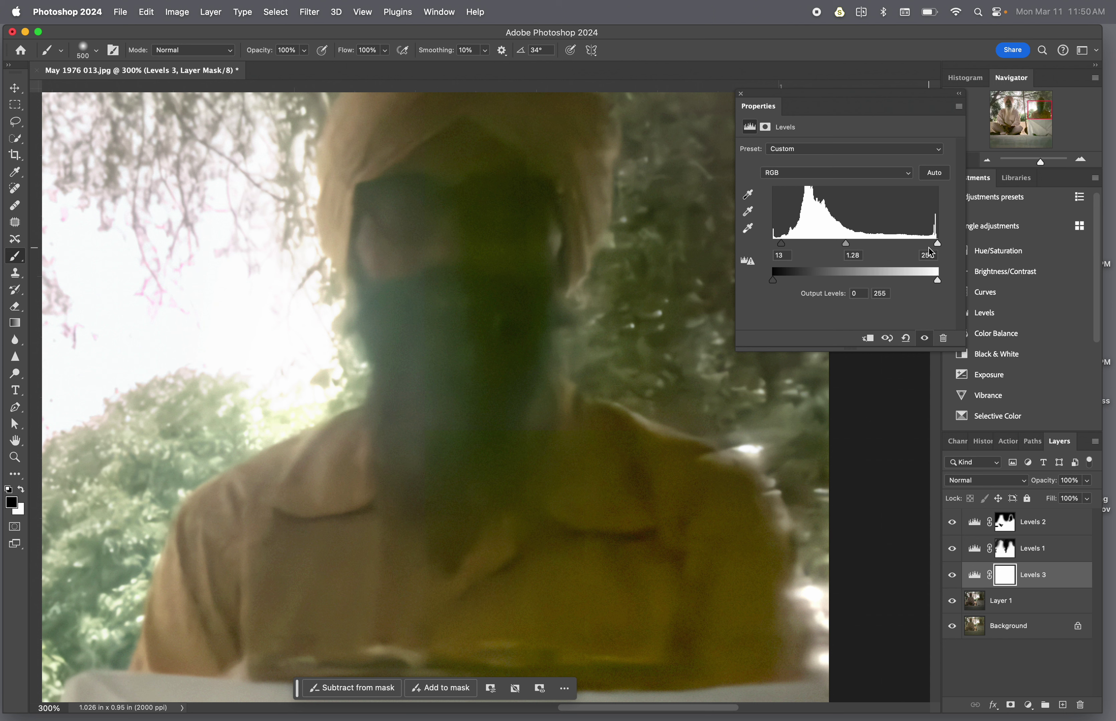
key(super+minus)
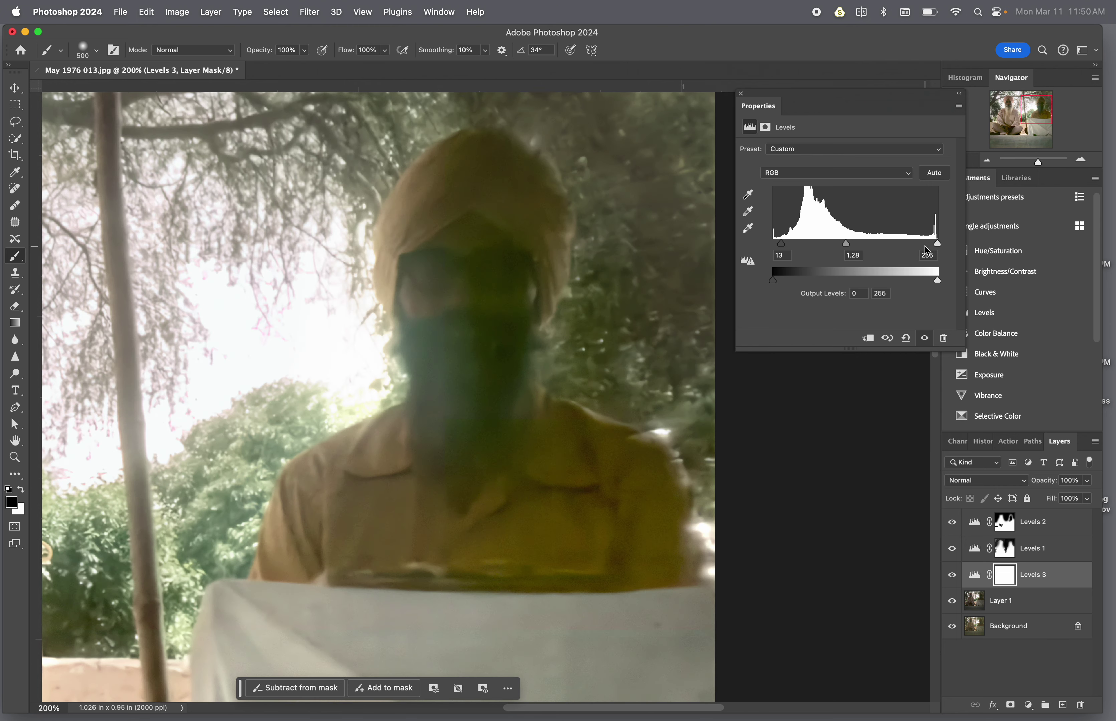
click(953, 601)
click(954, 603)
click(954, 603)
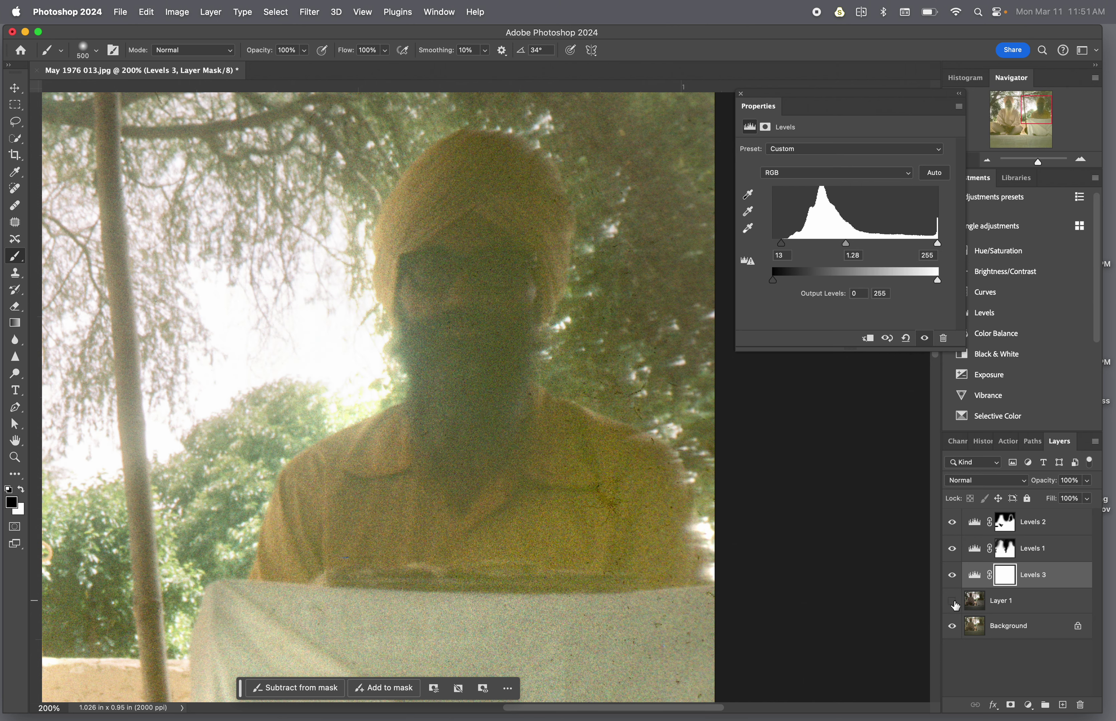
click(954, 604)
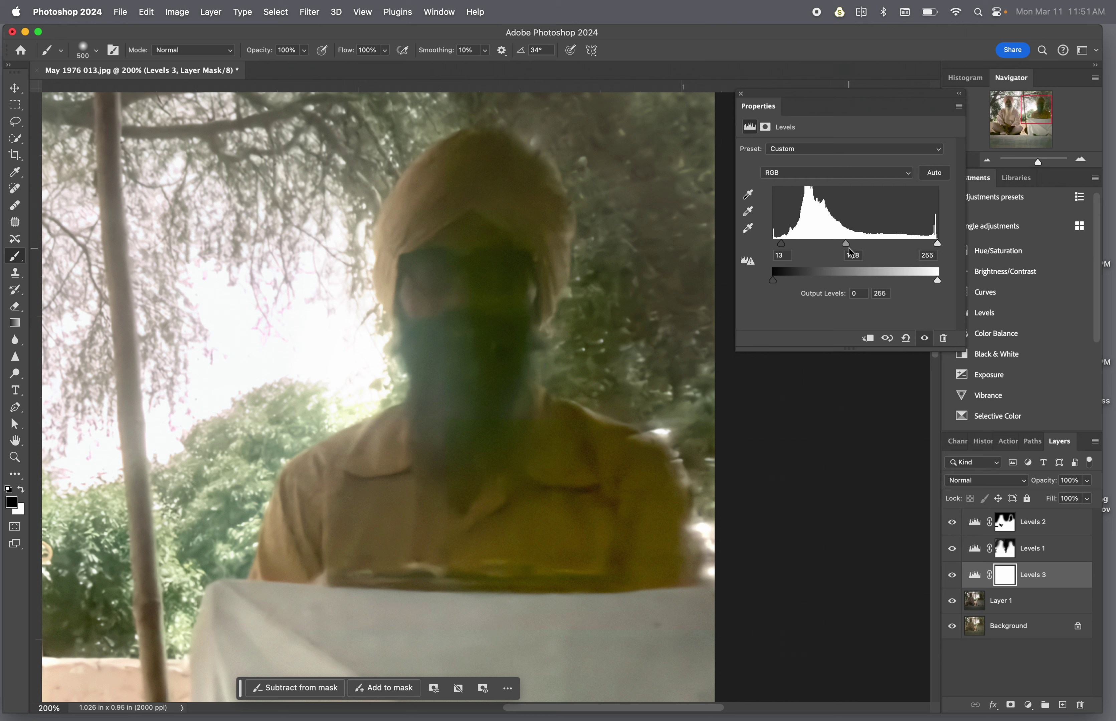
Set the RGB midtone of the third Levels adjustment to 1.18
drag(847, 244, 852, 243)
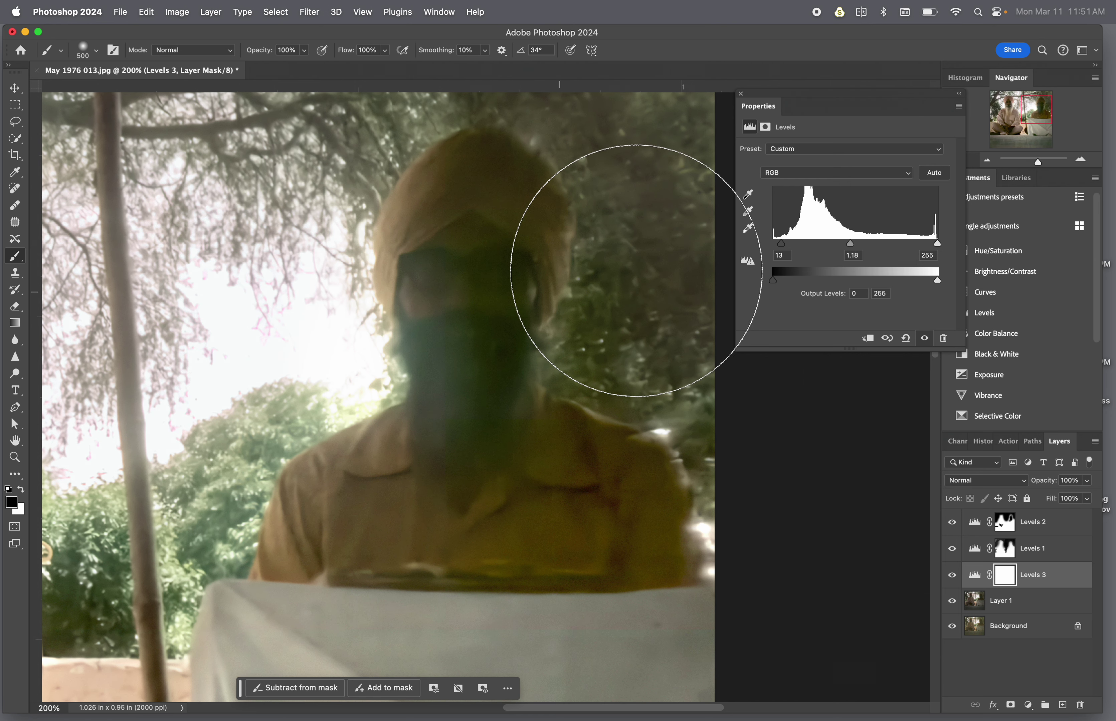
click(837, 147)
click(836, 147)
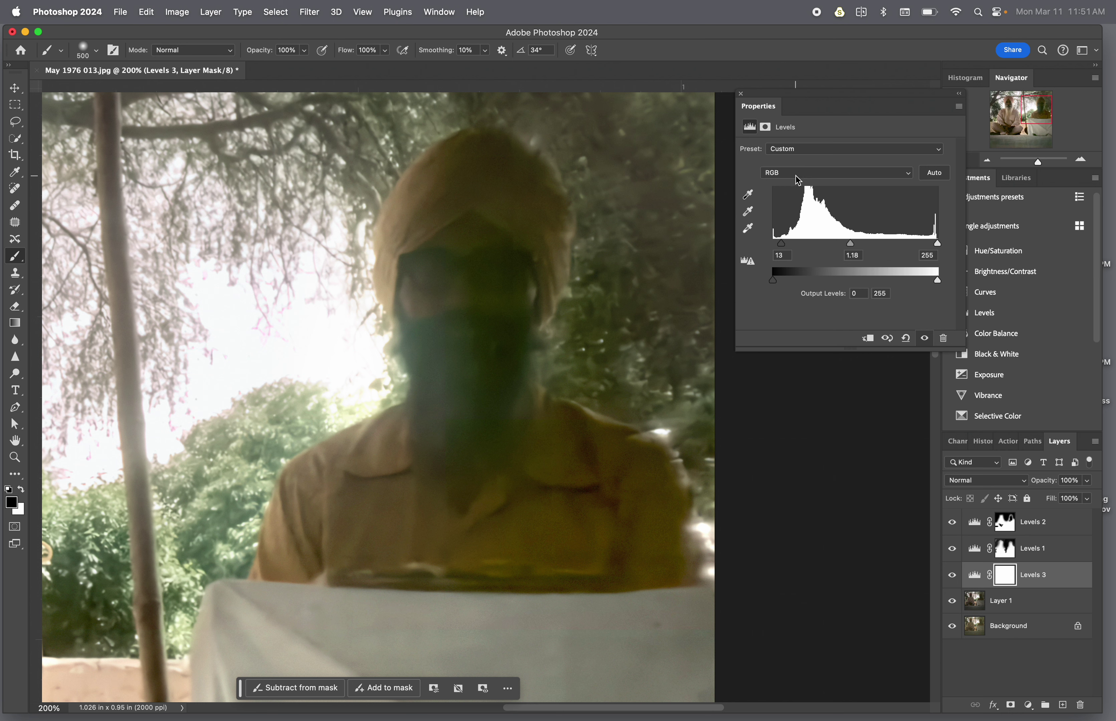
Set the Green channel midtone of the third Levels adjustment to 0.91 and reduce the brush size to 150 px
click(795, 176)
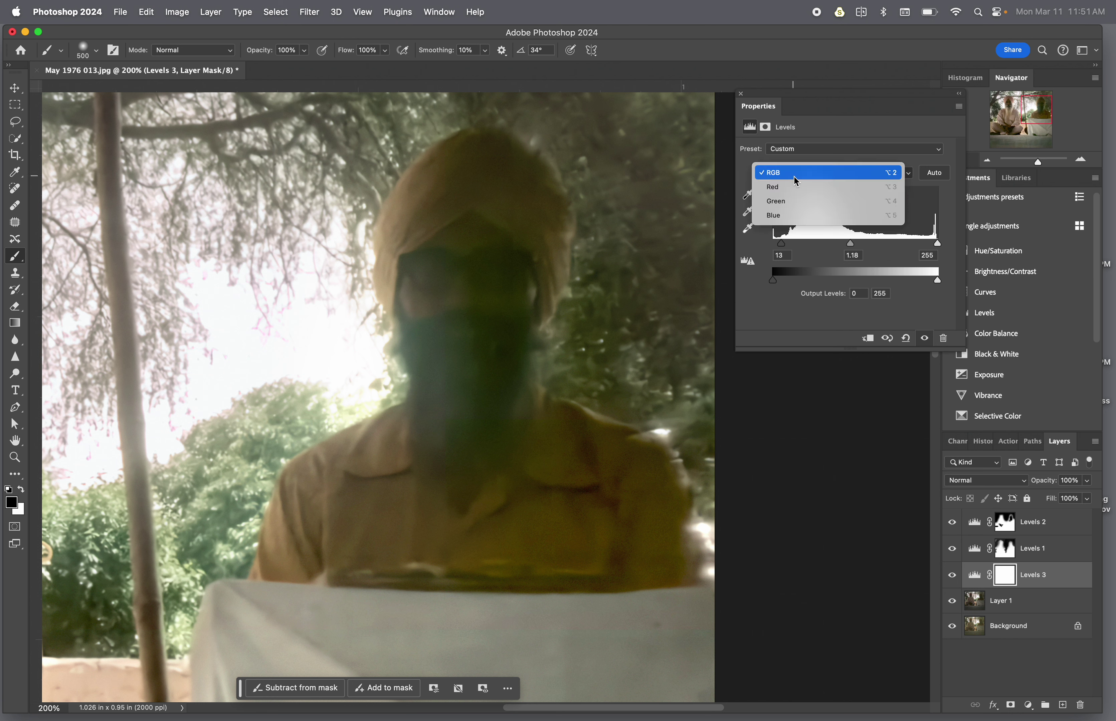
click(796, 205)
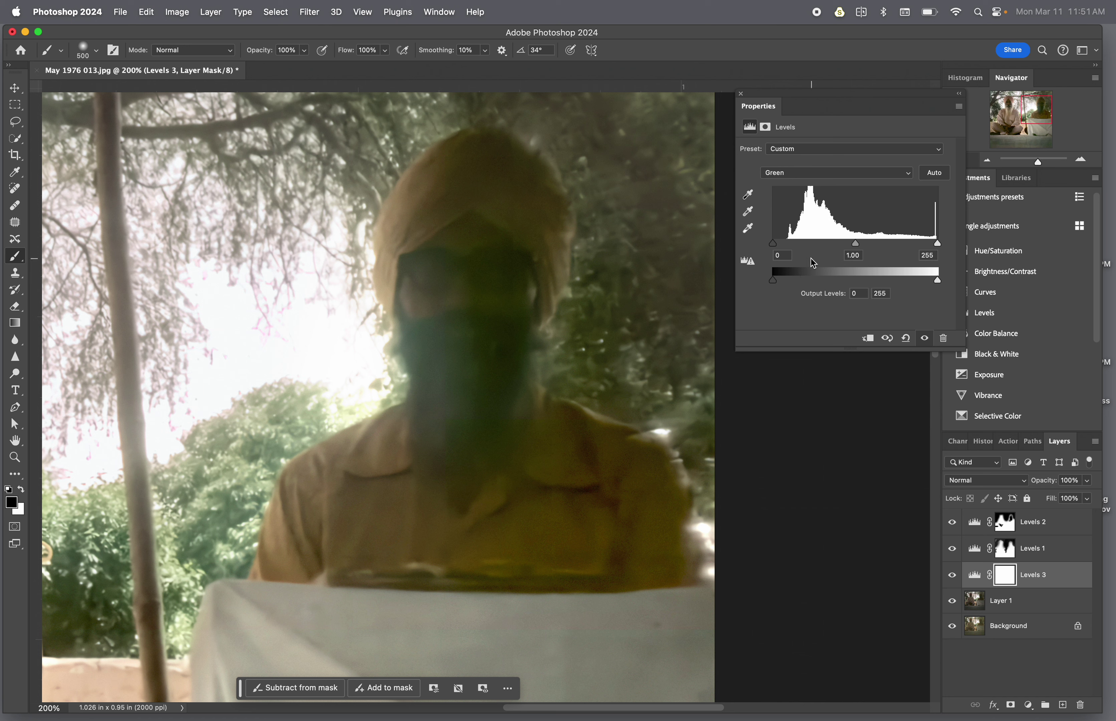
key(bracketleft)
key(bracketleft)
key(bracketleft)
key(bracketleft)
key(bracketleft)
key(bracketleft)
drag(856, 243, 863, 241)
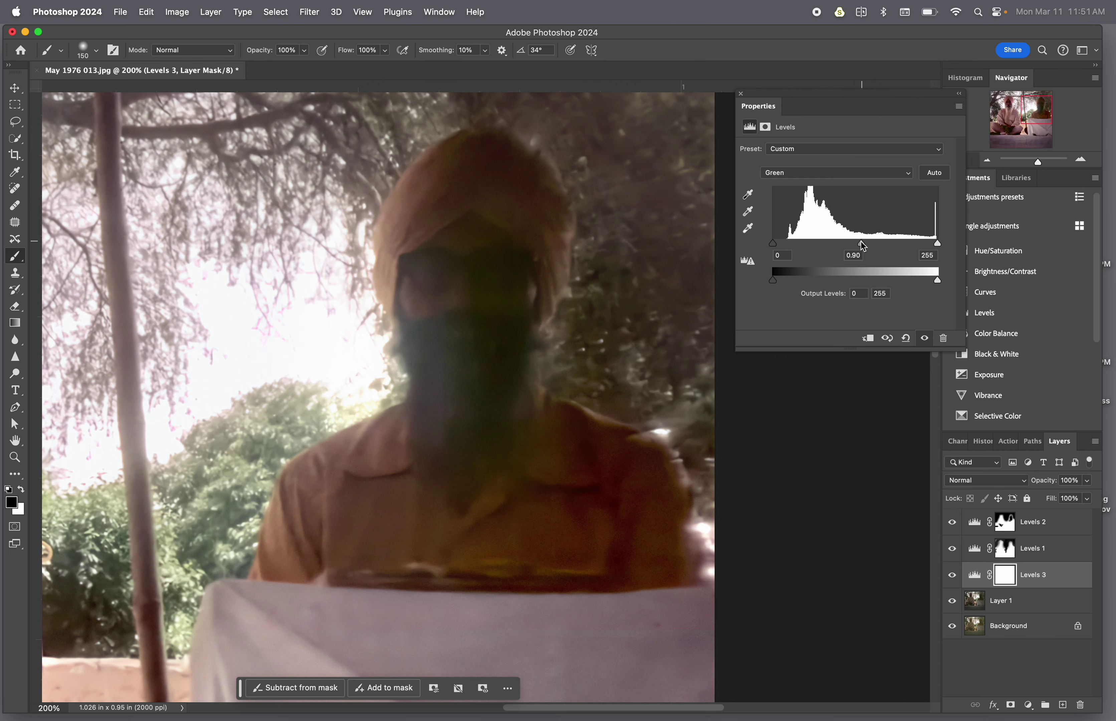
key(super+minus)
key(super+minus)
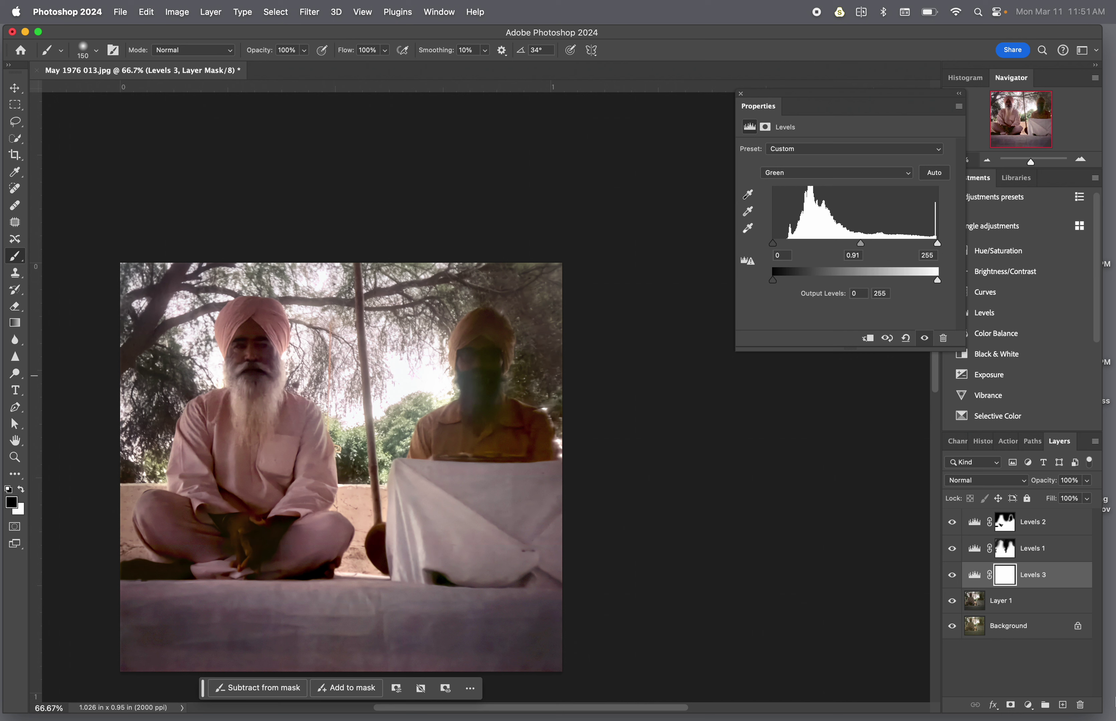
Move the Levels 3 layer above Levels 2 and compare the image with it hidden and shown
drag(975, 575, 976, 513)
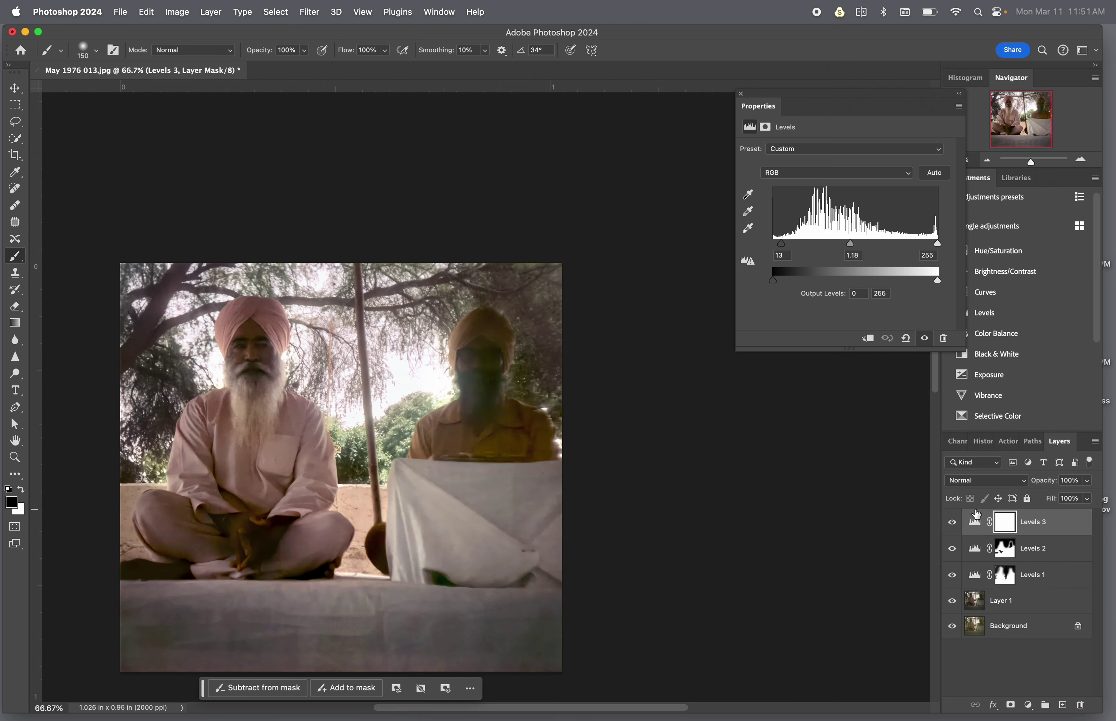
click(952, 525)
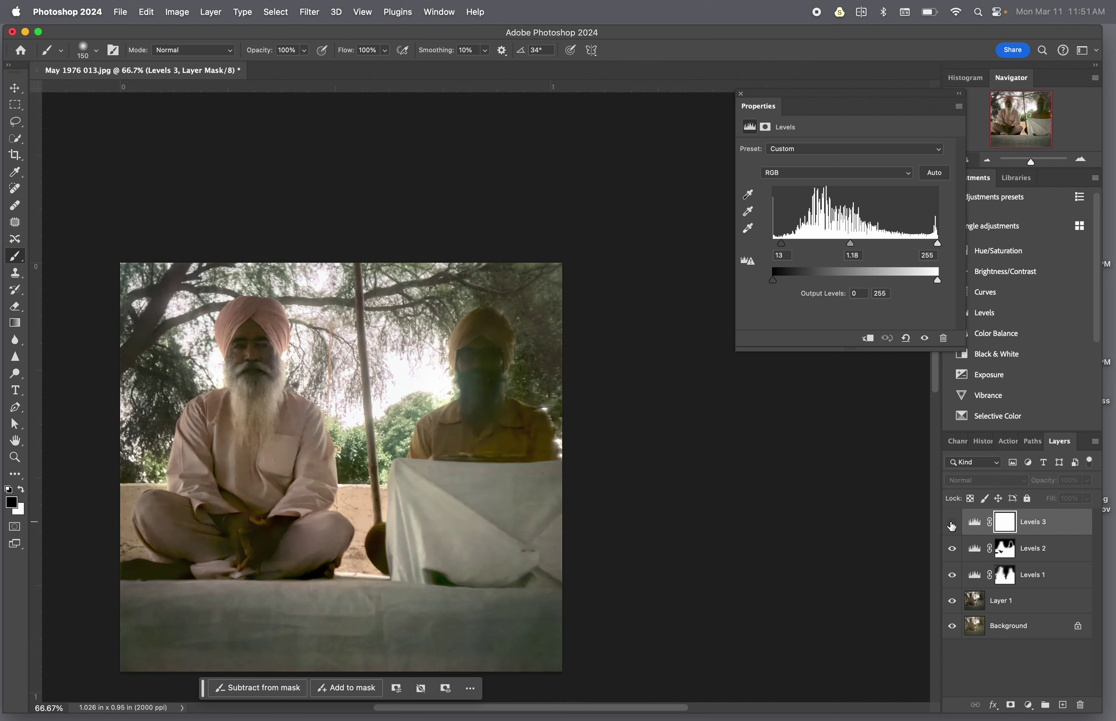
click(952, 525)
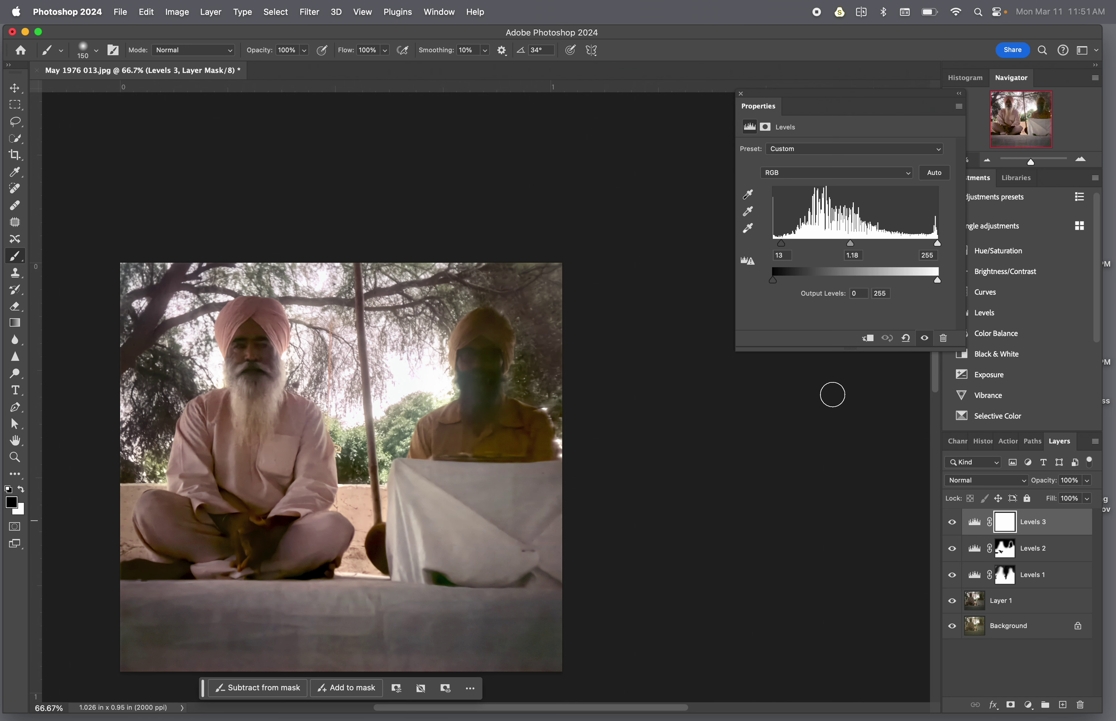
Fill the Levels 3 mask with the black foreground color and paint white at 30% opacity over the face of the man in the brown shirt
click(148, 12)
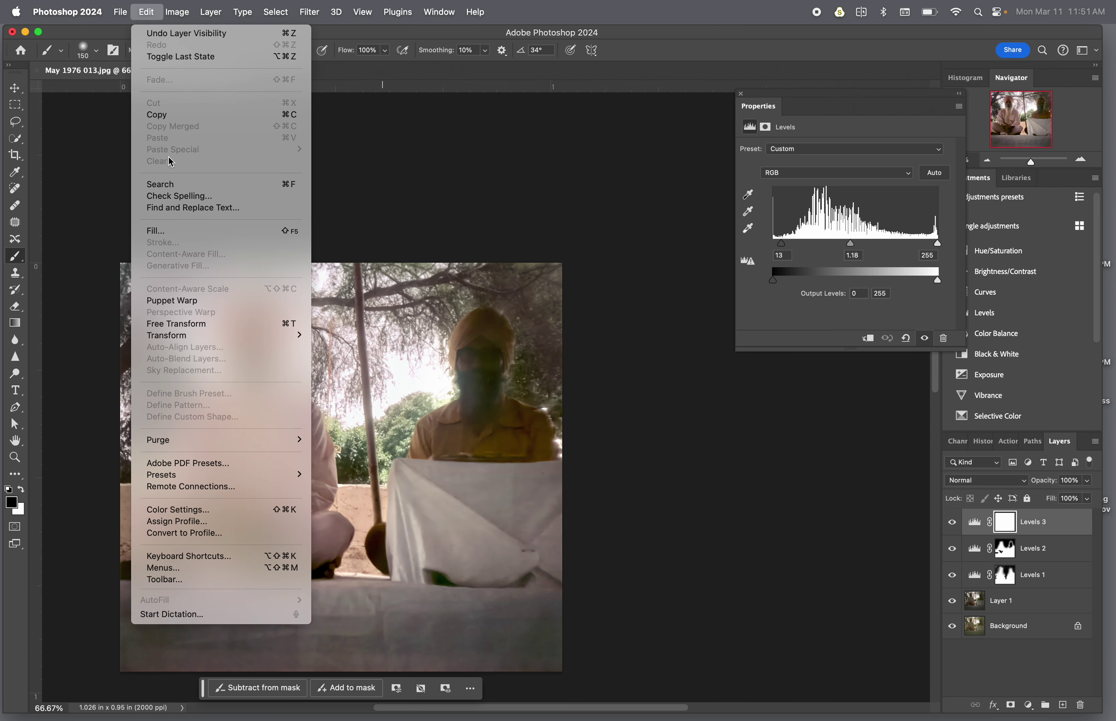
click(173, 231)
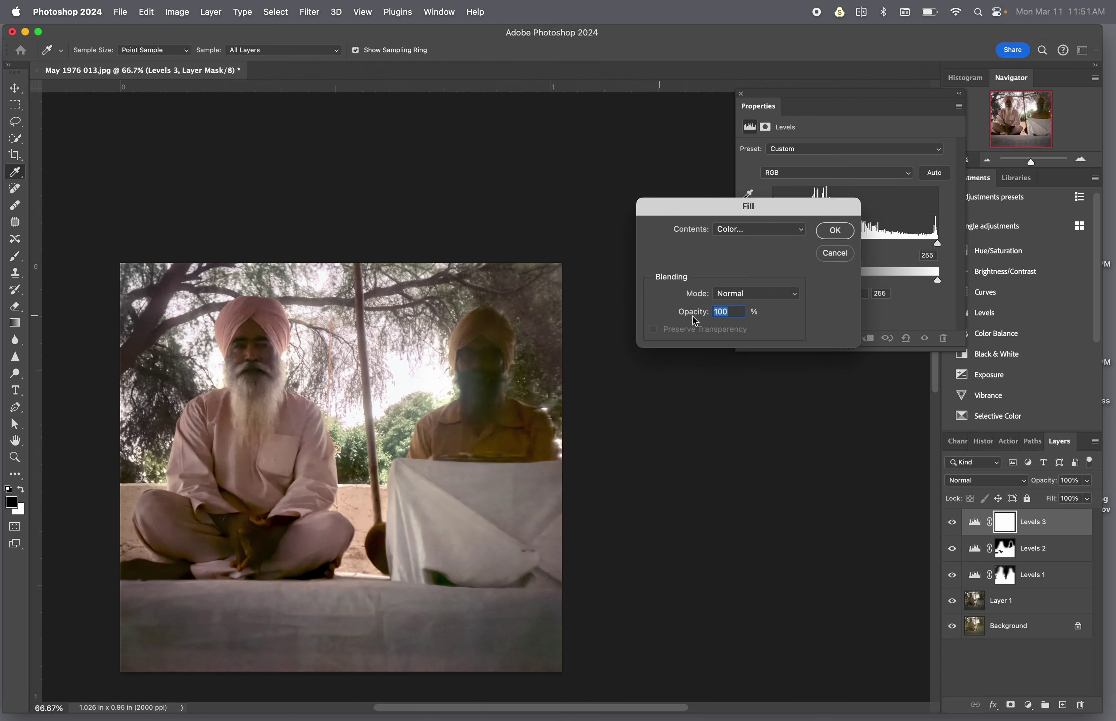
click(787, 237)
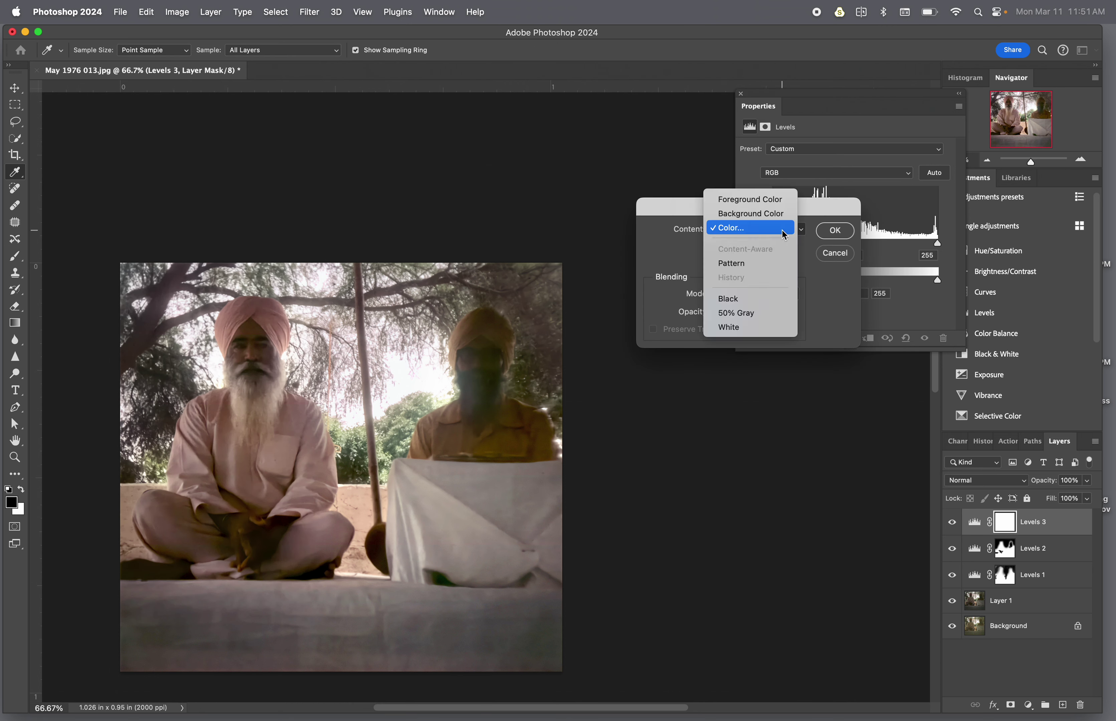
click(780, 199)
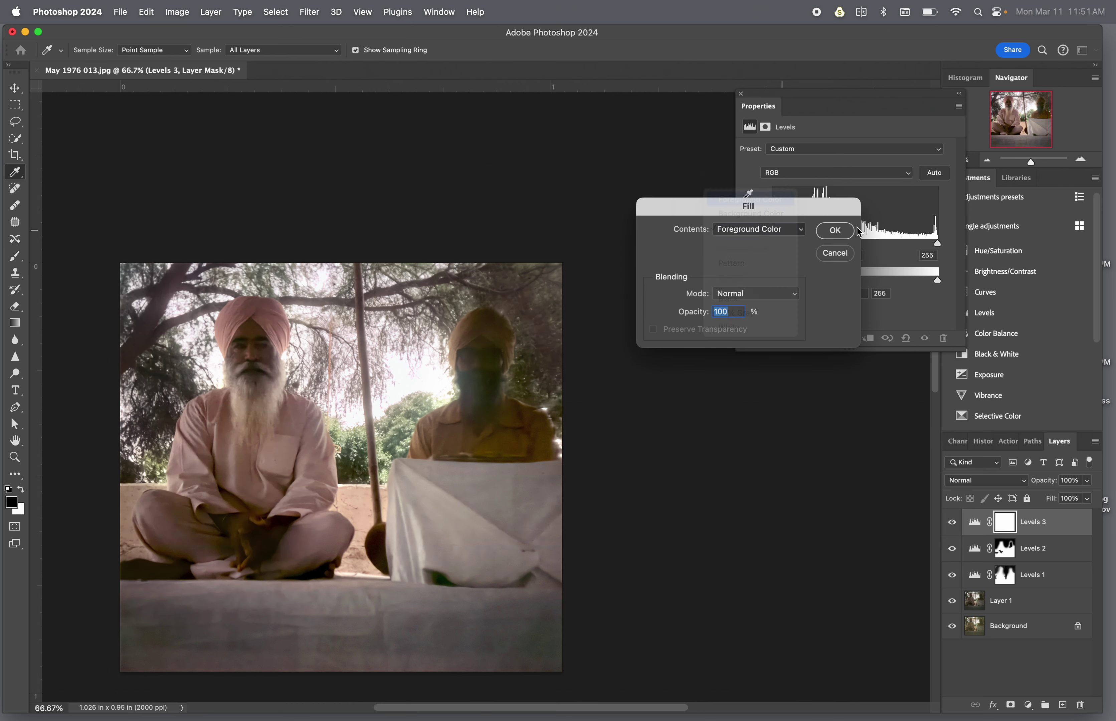
click(835, 231)
key(b)
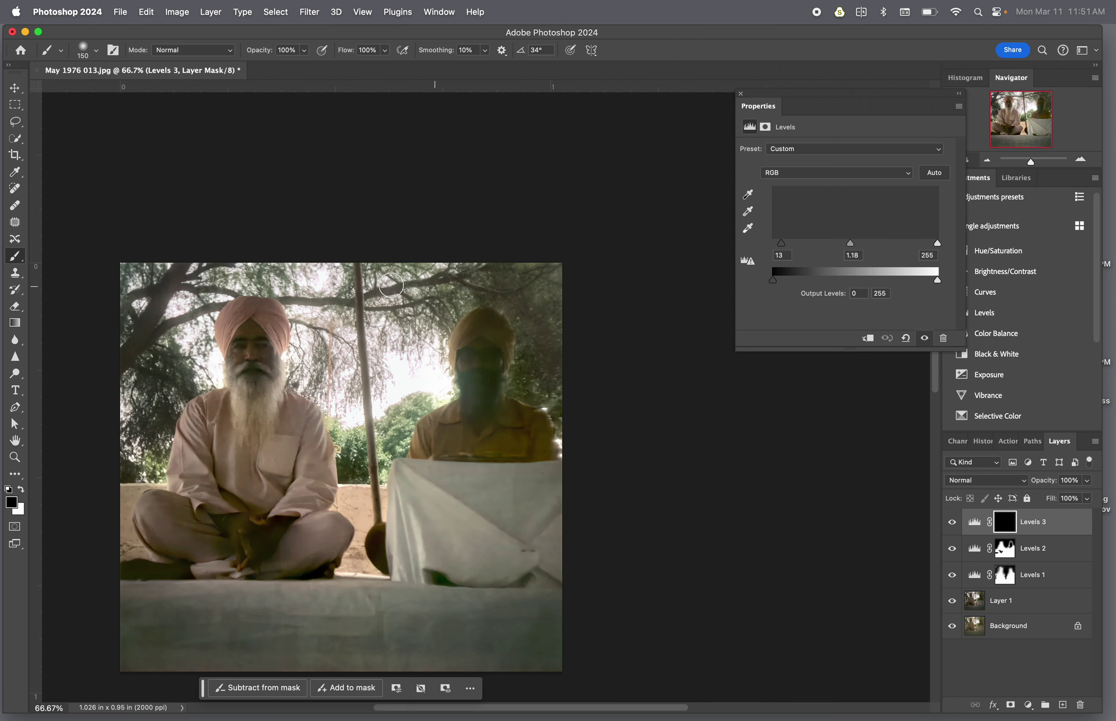
key(x)
Add a Hue/Saturation adjustment above Levels 3 with Saturation -48 and Lightness +3, and compare the image with and without it
click(1028, 705)
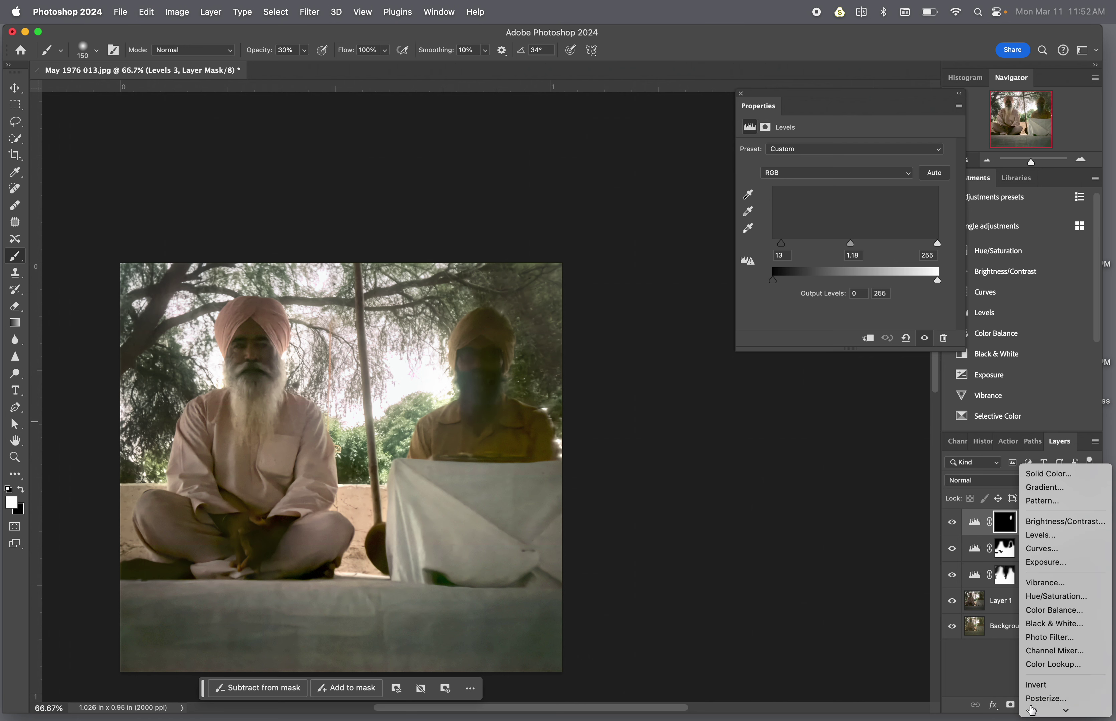
click(1059, 597)
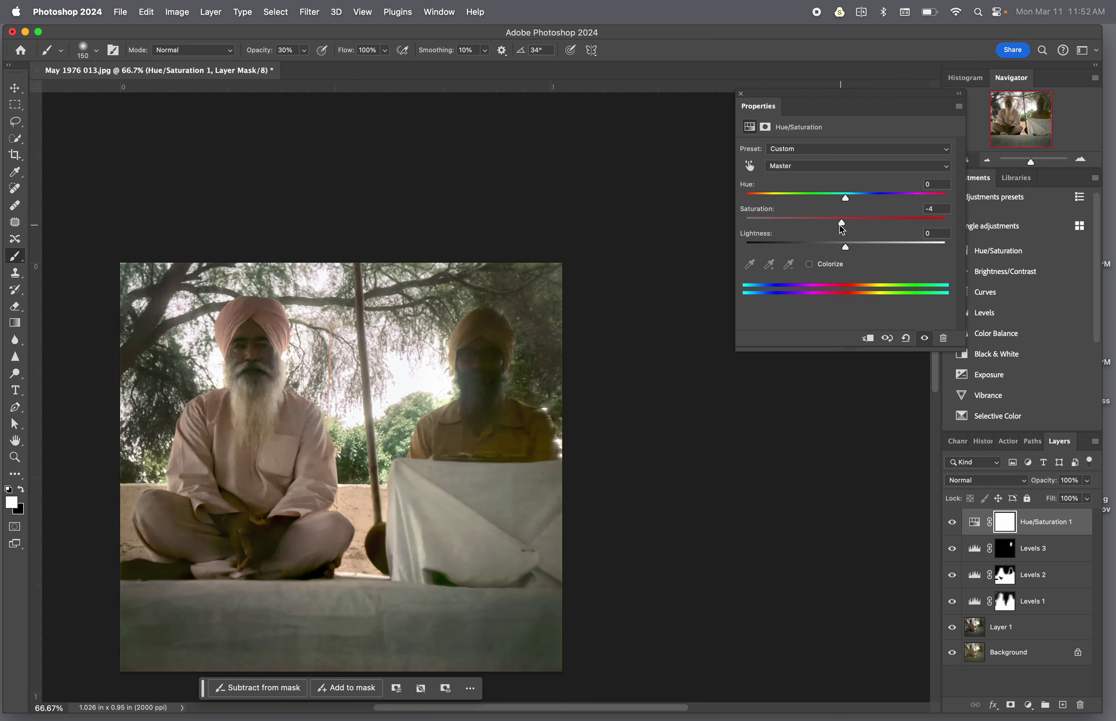
mouse_move(845, 224)
mouse_down()
mouse_move(798, 228)
mouse_move(849, 247)
mouse_up()
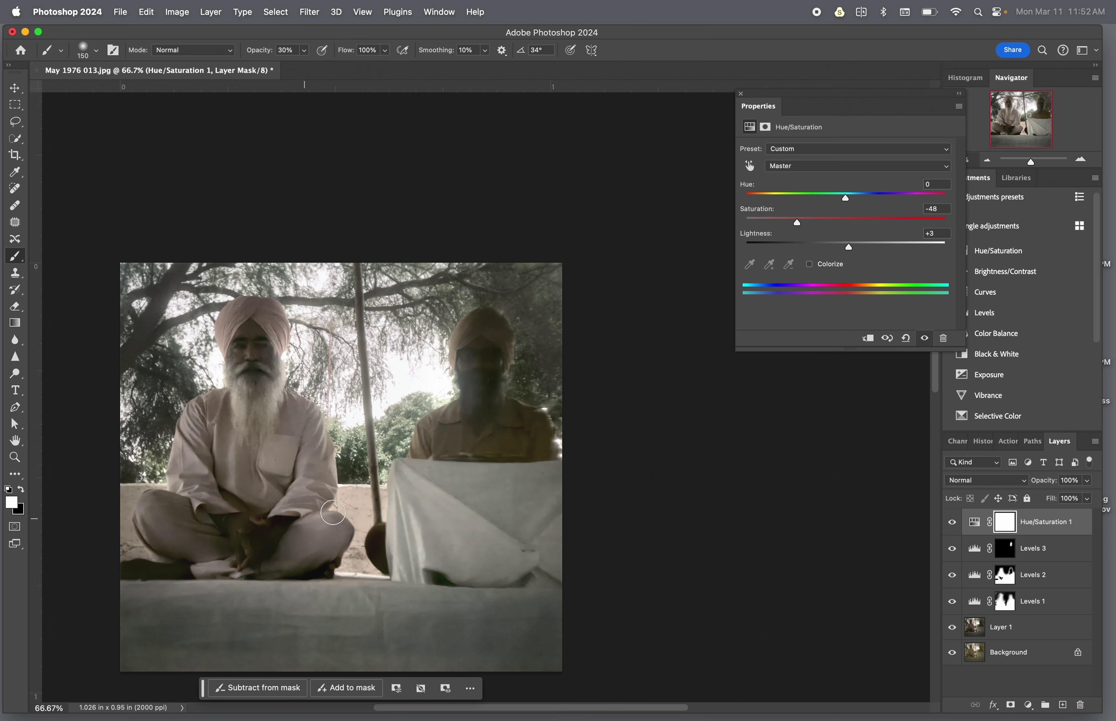
click(927, 339)
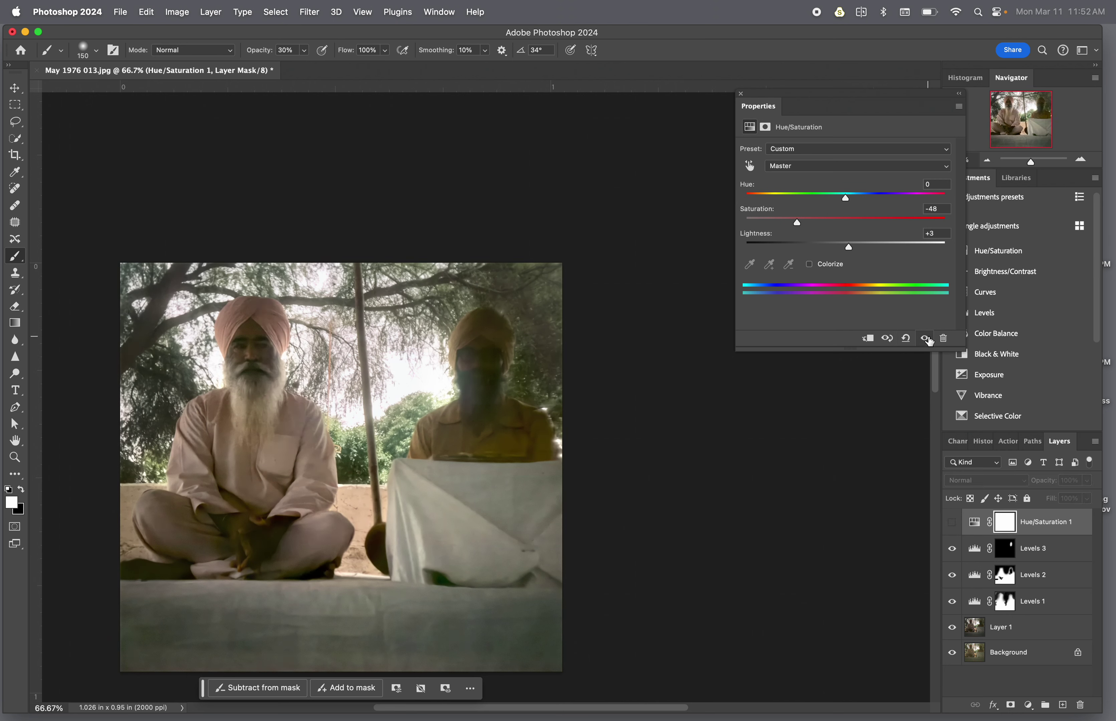
click(927, 339)
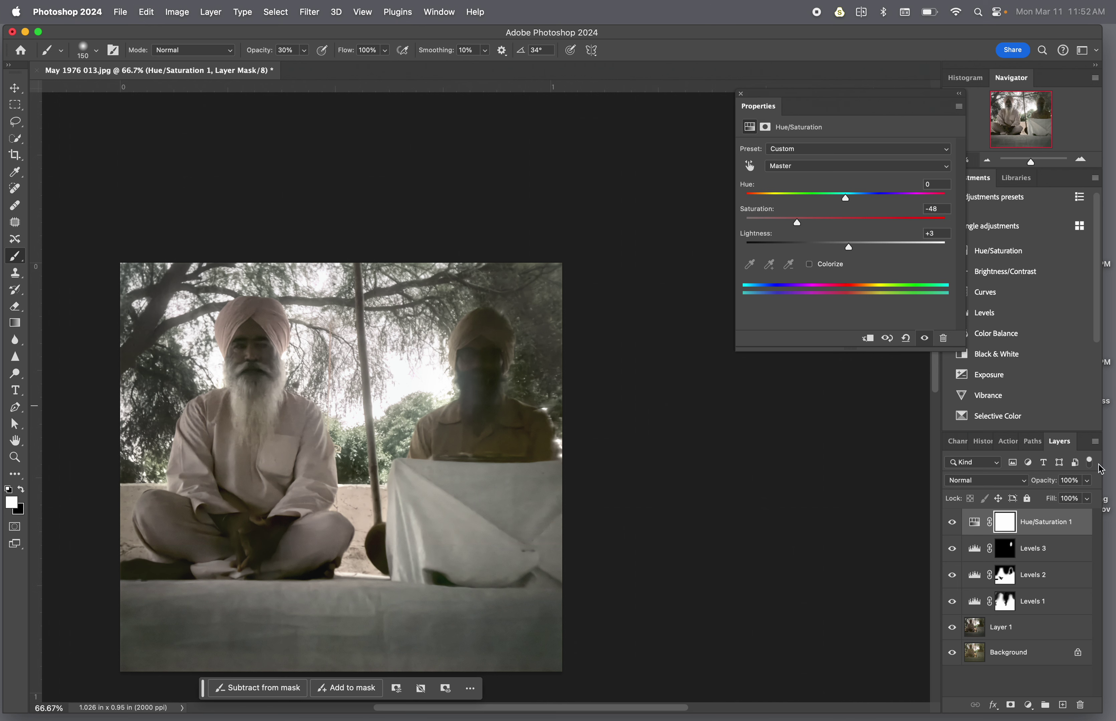
Fill the Hue/Saturation 1 layer mask with the black foreground color at 100% opacity
click(1003, 522)
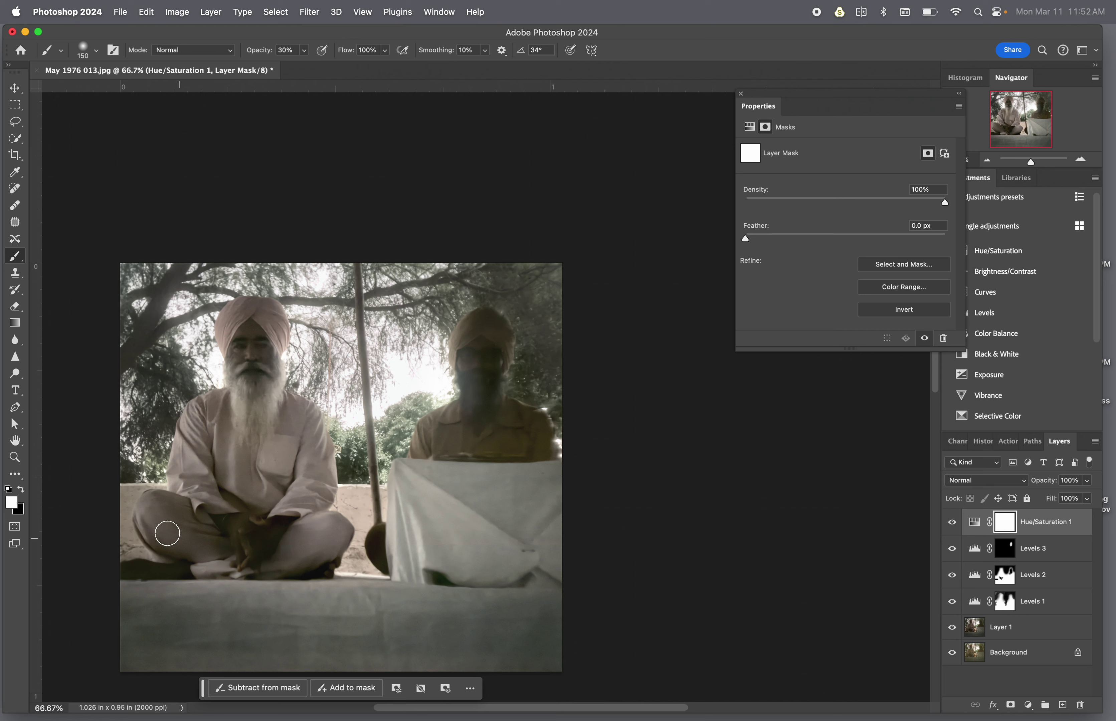
click(22, 490)
click(150, 14)
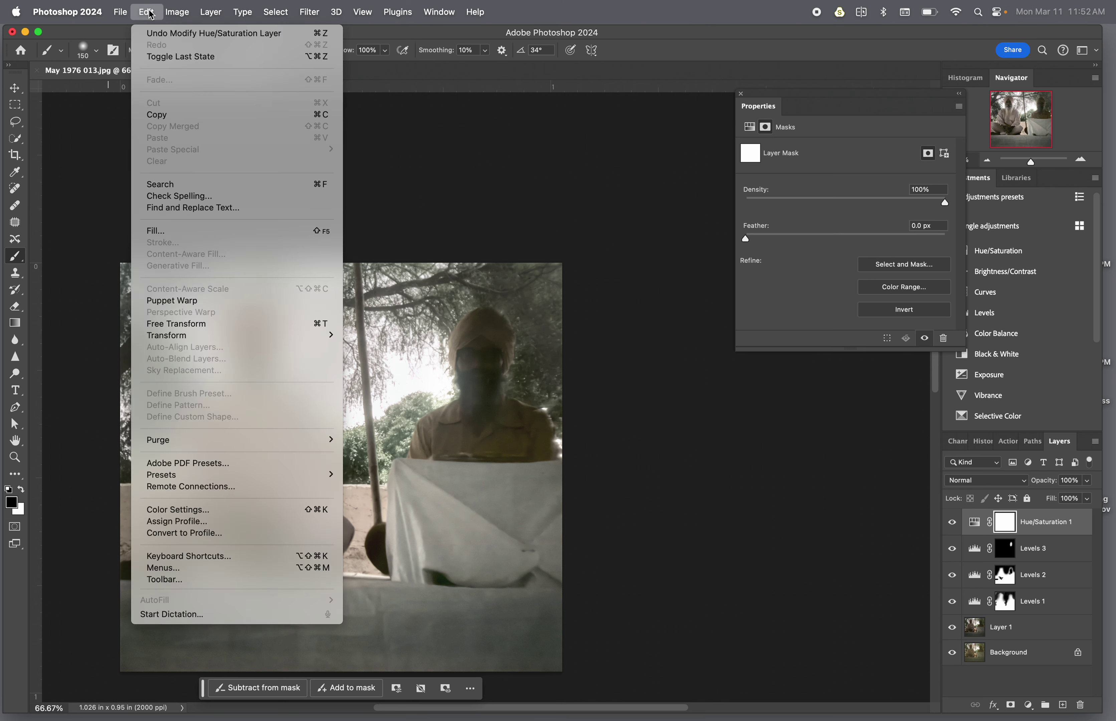
click(157, 231)
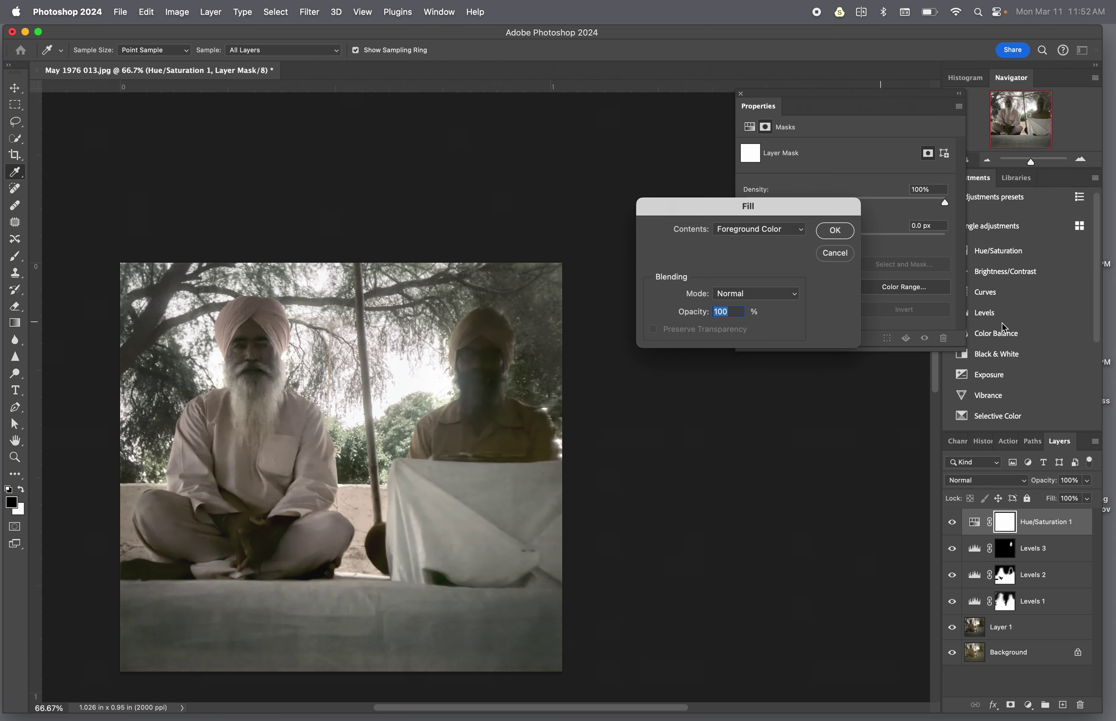
click(839, 233)
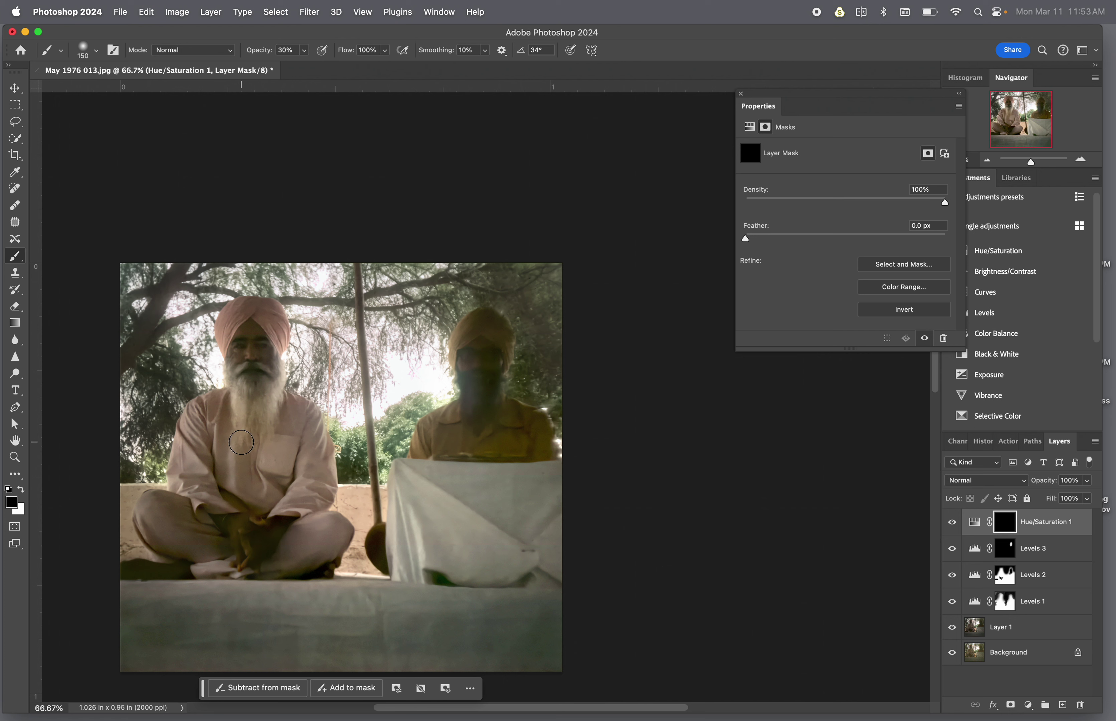
Paint white with a 250 px brush on the Hue/Saturation 1 mask over the bearded man's pale clothes, and compare with the layer hidden
key(bracketright)
key(bracketright)
key(bracketright)
key(x)
mouse_move(202, 472)
mouse_down()
mouse_move(249, 490)
mouse_move(284, 469)
mouse_move(291, 428)
mouse_move(259, 436)
mouse_up()
mouse_move(309, 551)
mouse_down()
mouse_move(281, 543)
mouse_move(212, 558)
mouse_move(201, 526)
mouse_move(179, 528)
mouse_up()
mouse_move(267, 404)
mouse_down()
mouse_move(301, 421)
mouse_move(315, 497)
mouse_up()
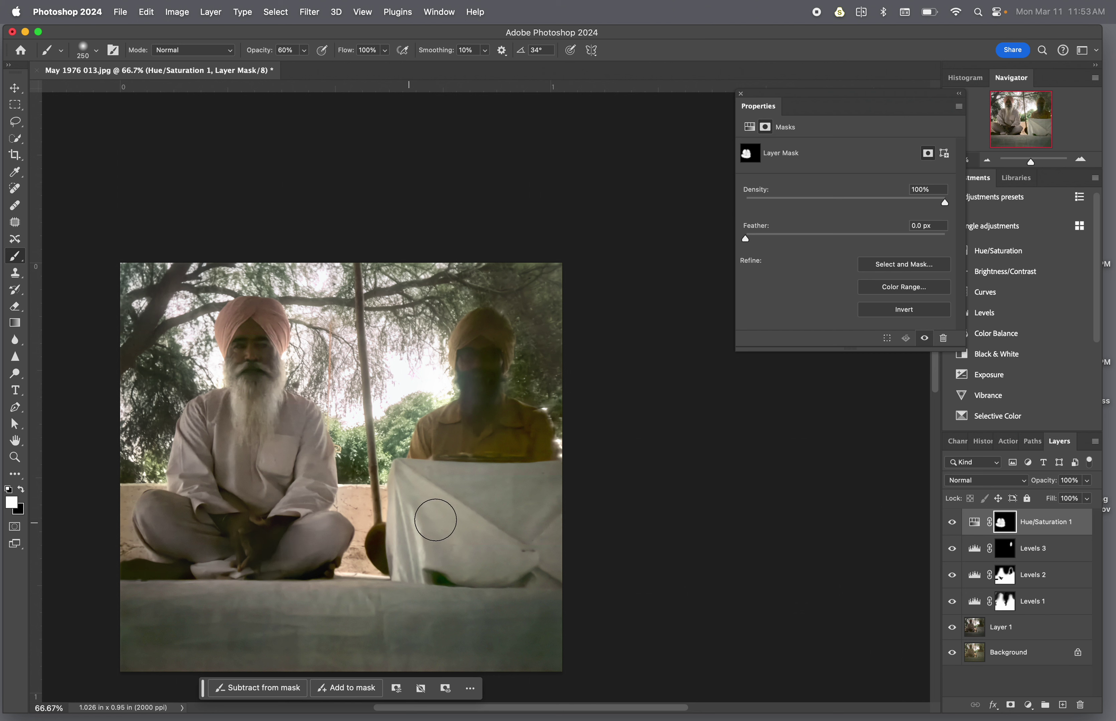
click(954, 523)
click(954, 525)
Paint white with a 700 px brush at 80% opacity on the Hue/Saturation 1 mask over the draped cloth and the platform
key(bracketright)
key(bracketright)
key(bracketright)
key(bracketright)
key(bracketright)
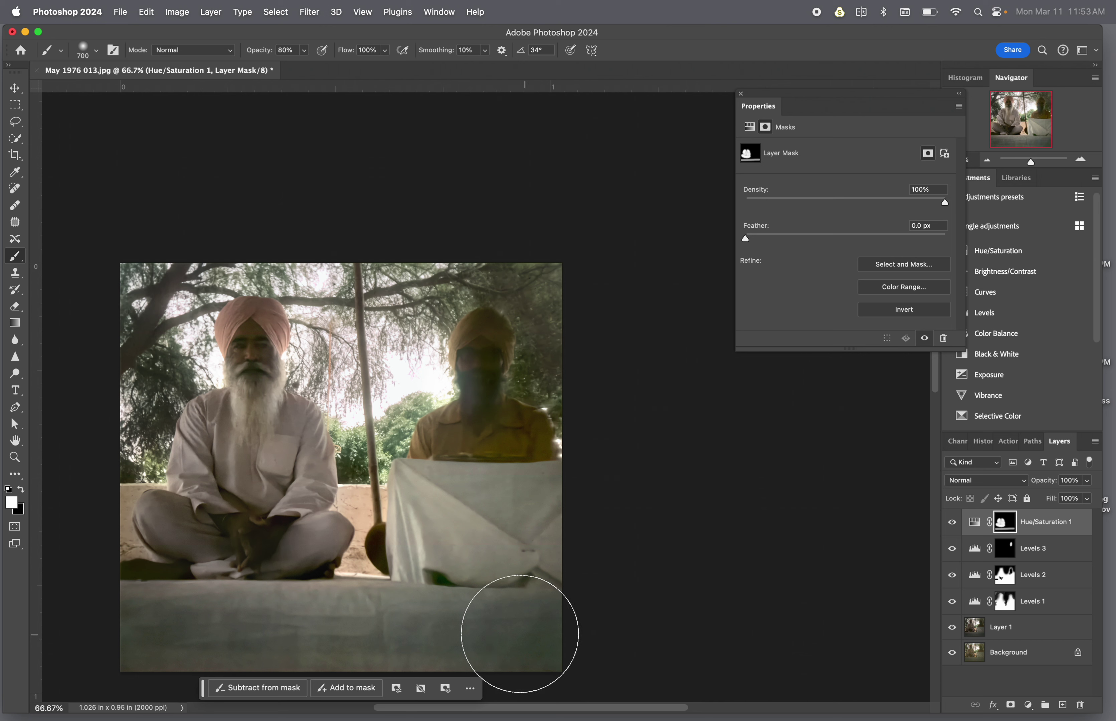
drag(134, 687, 333, 673)
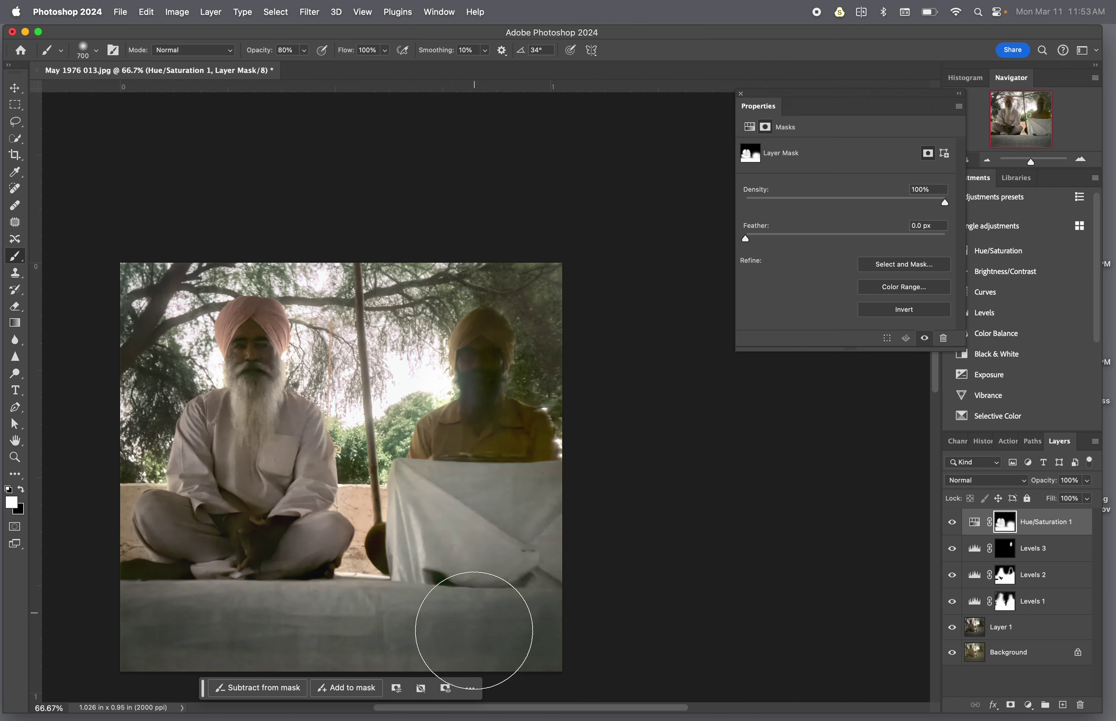
mouse_move(288, 464)
mouse_down()
mouse_move(250, 449)
mouse_move(236, 467)
mouse_move(249, 461)
mouse_up()
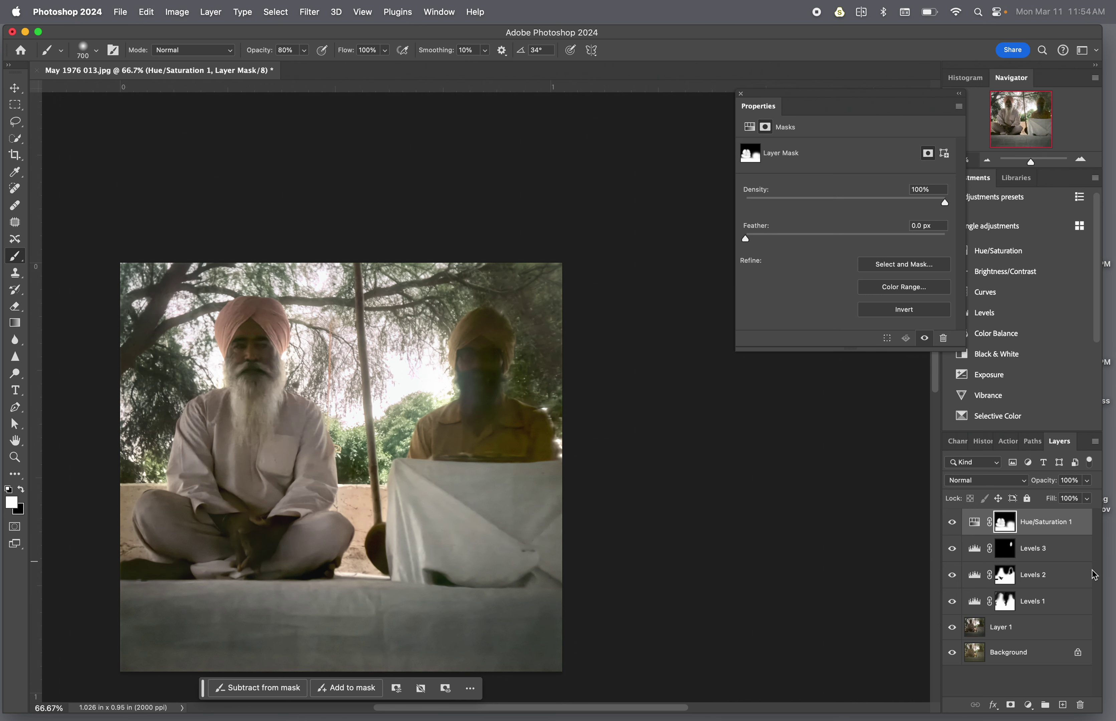
Hide the adjustments above Levels 1 and paint black on its mask beside the brown-shirted man with a 300 px brush at 80% opacity
drag(967, 637, 960, 530)
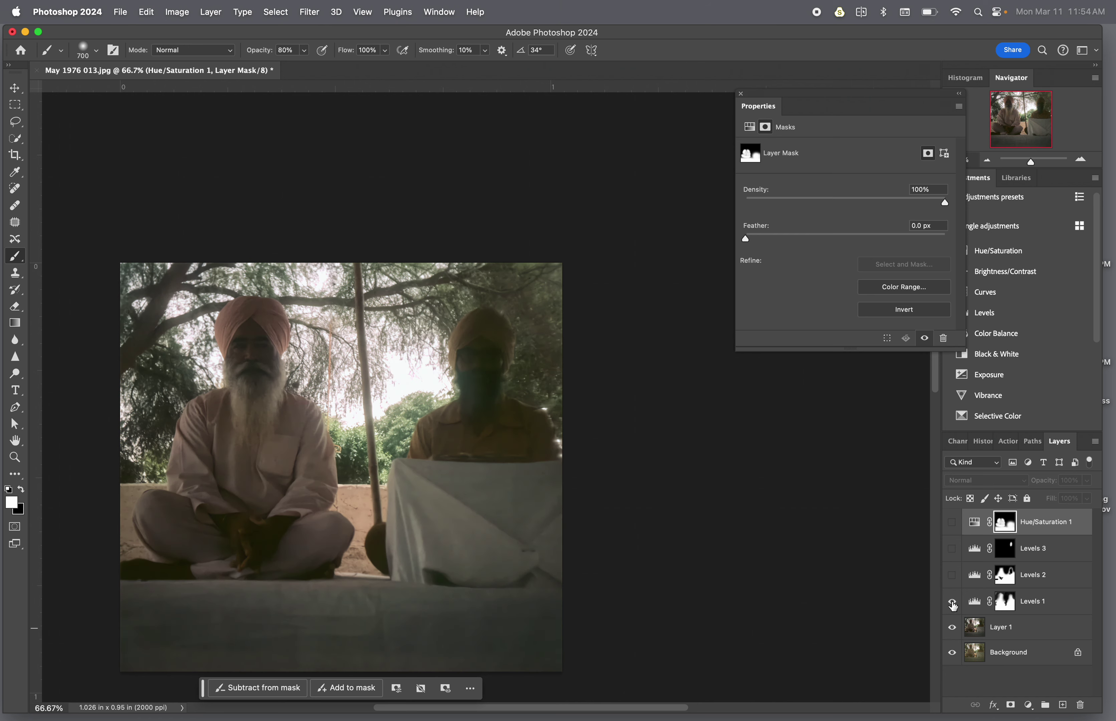
click(1015, 609)
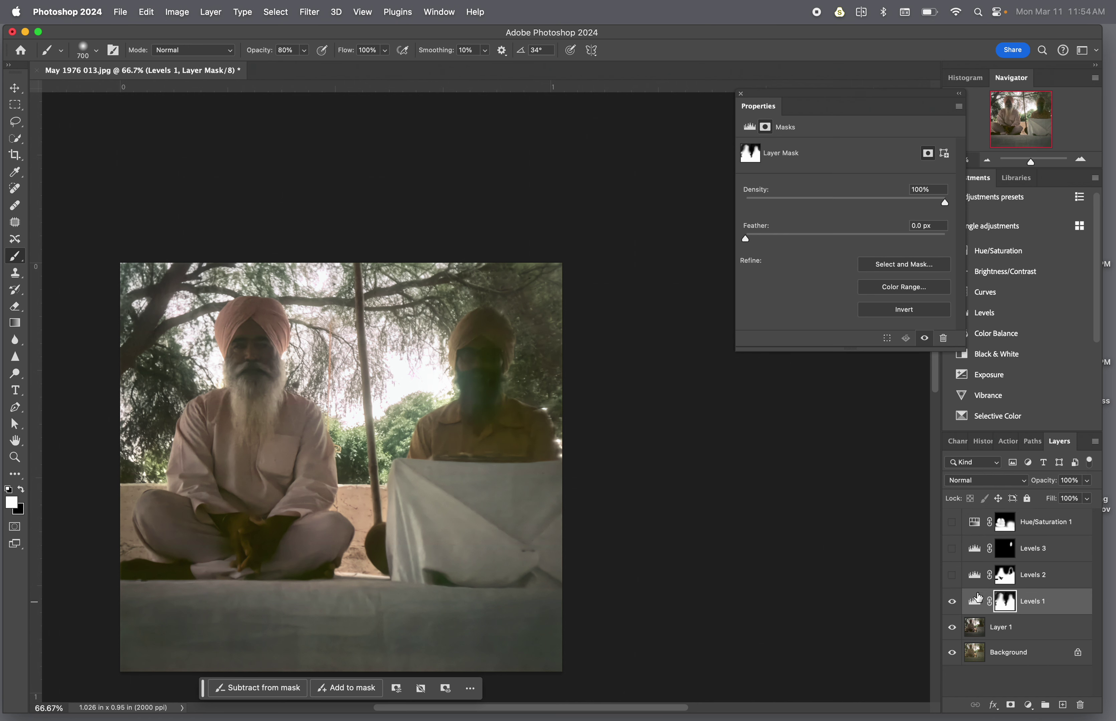
key(bracketleft)
key(bracketleft)
key(bracketleft)
key(bracketleft)
key(bracketleft)
key(bracketright)
key(bracketright)
click(18, 501)
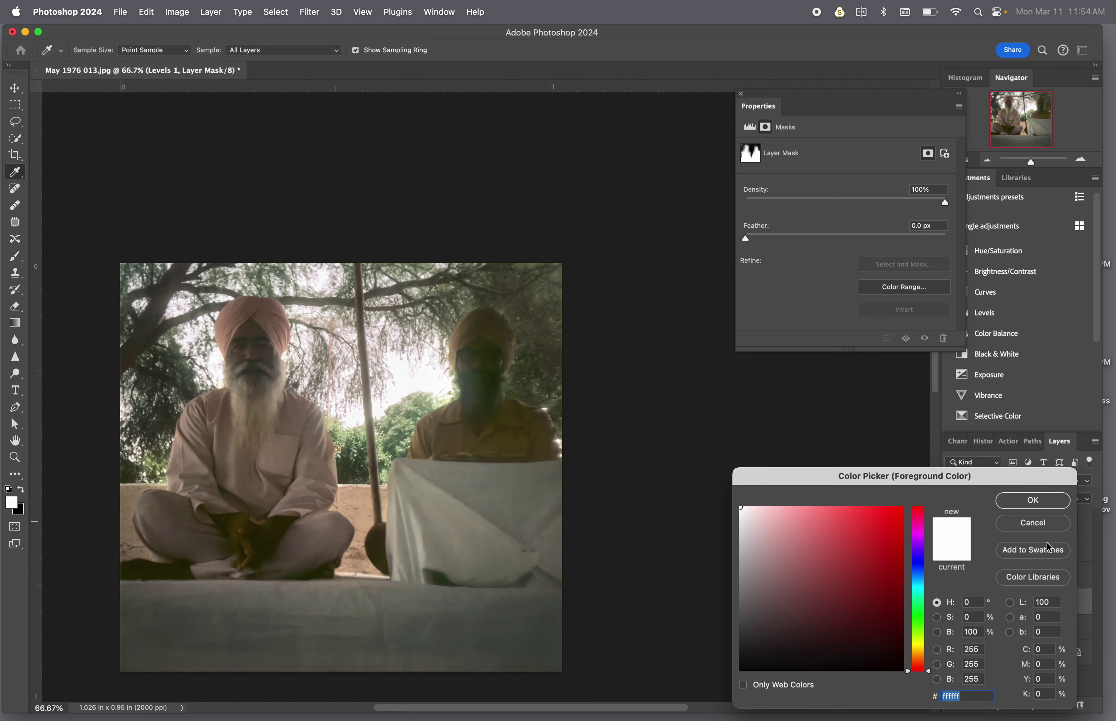
click(1032, 523)
click(22, 490)
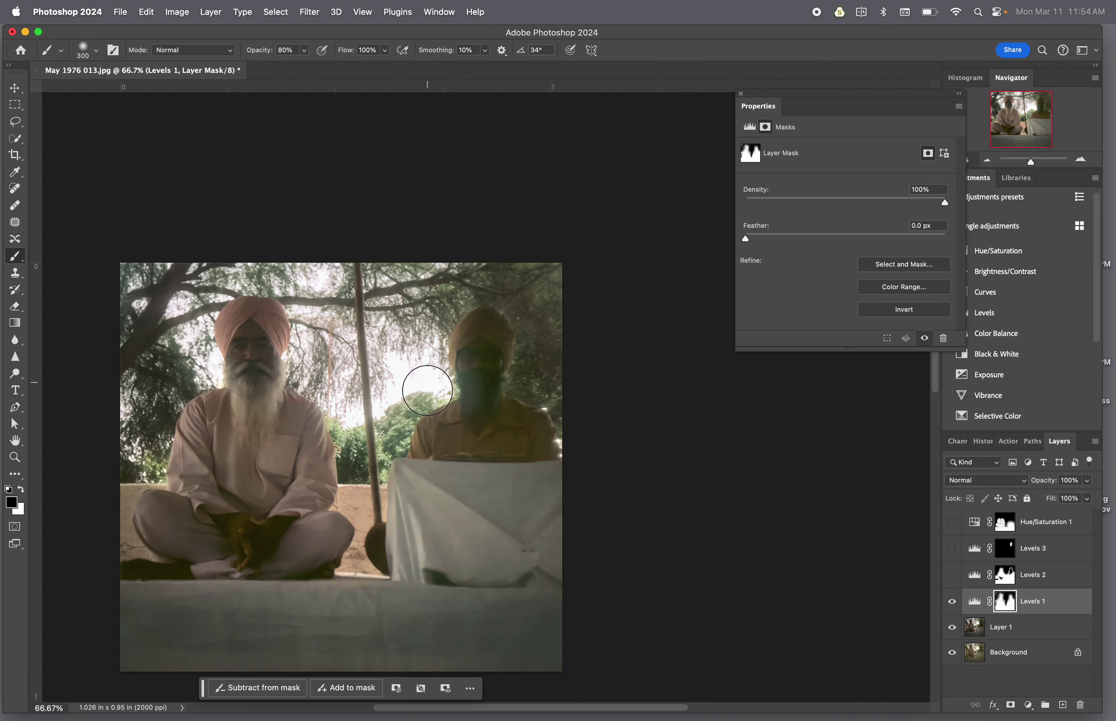
mouse_move(415, 393)
mouse_down()
mouse_move(380, 433)
mouse_move(355, 439)
mouse_move(380, 378)
mouse_move(413, 346)
mouse_up()
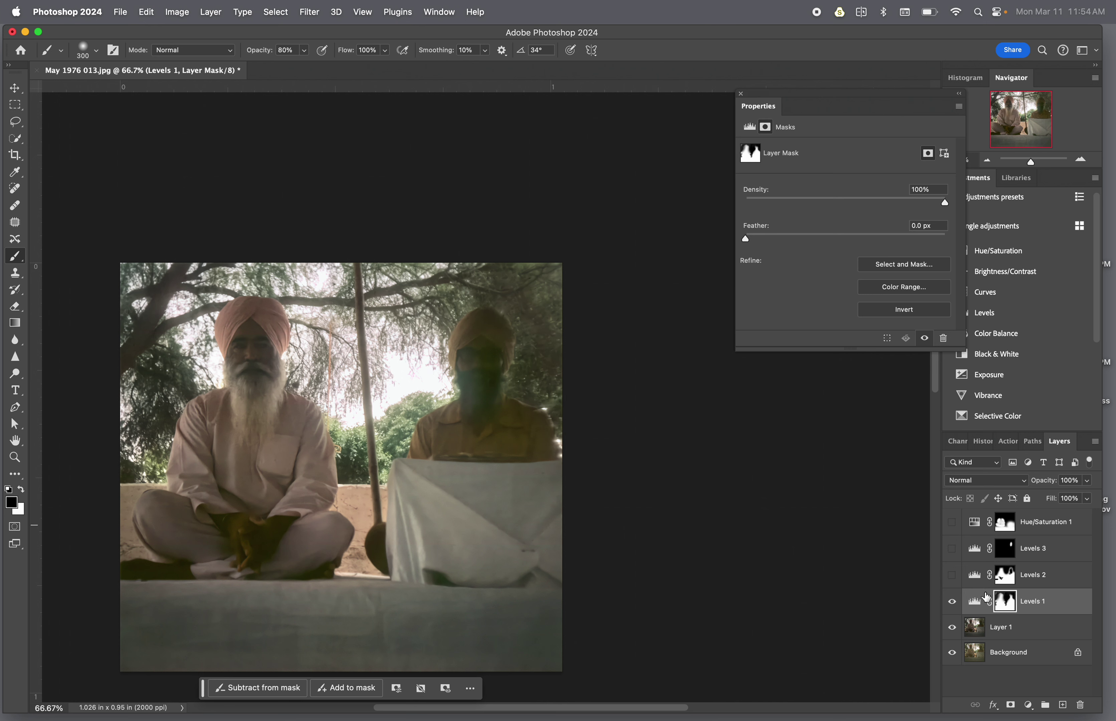
Compare the image with Levels 2 hidden and shown, and show Levels 3 again
click(952, 575)
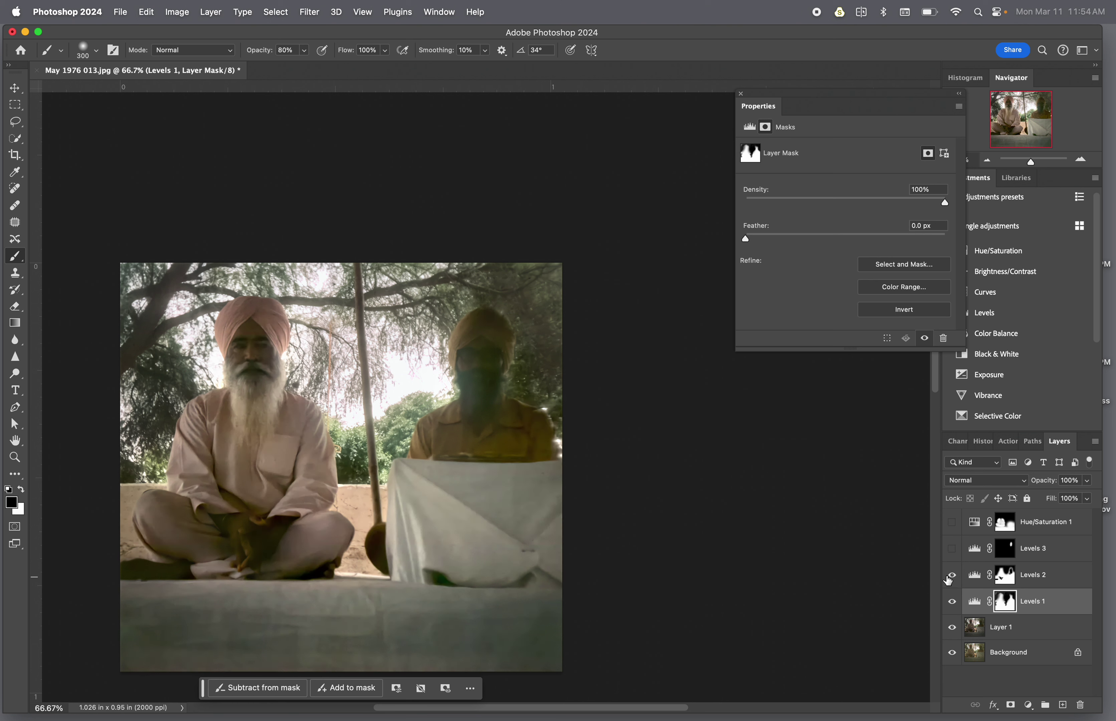
click(952, 576)
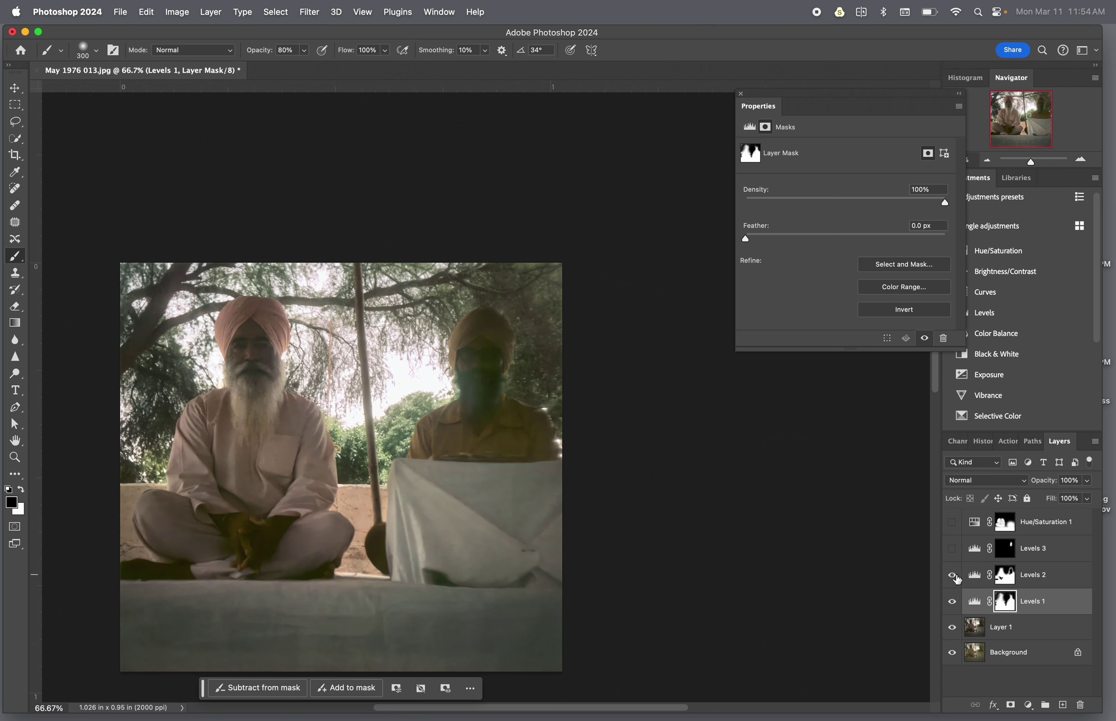
click(955, 578)
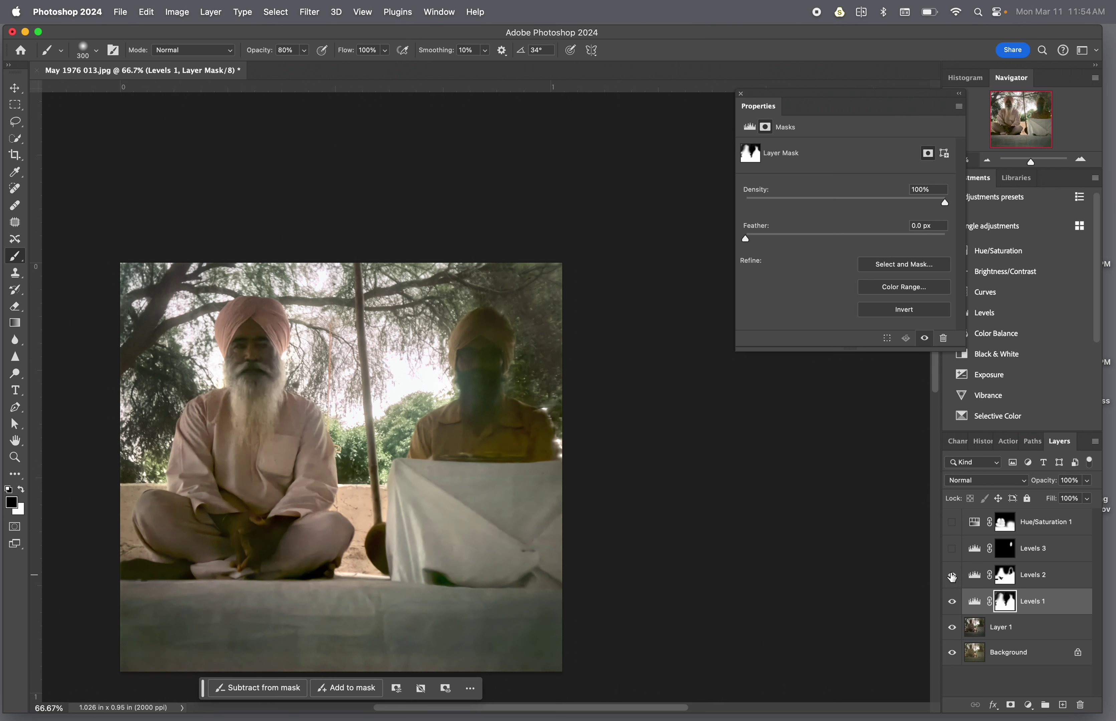
click(1009, 582)
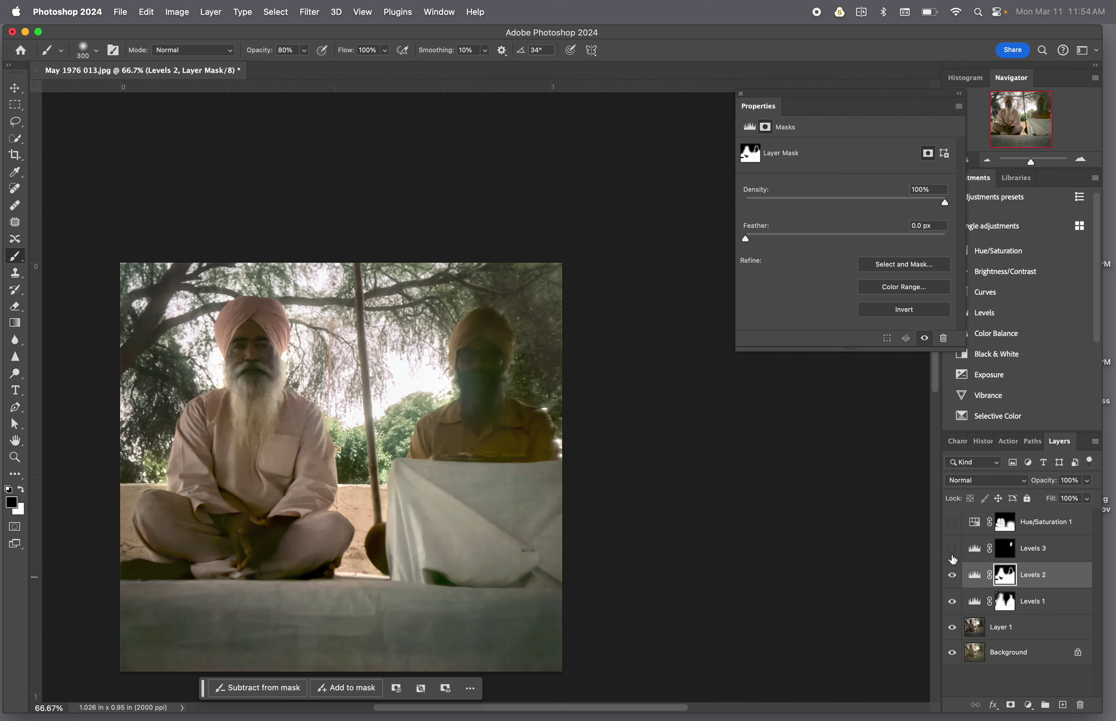
click(953, 575)
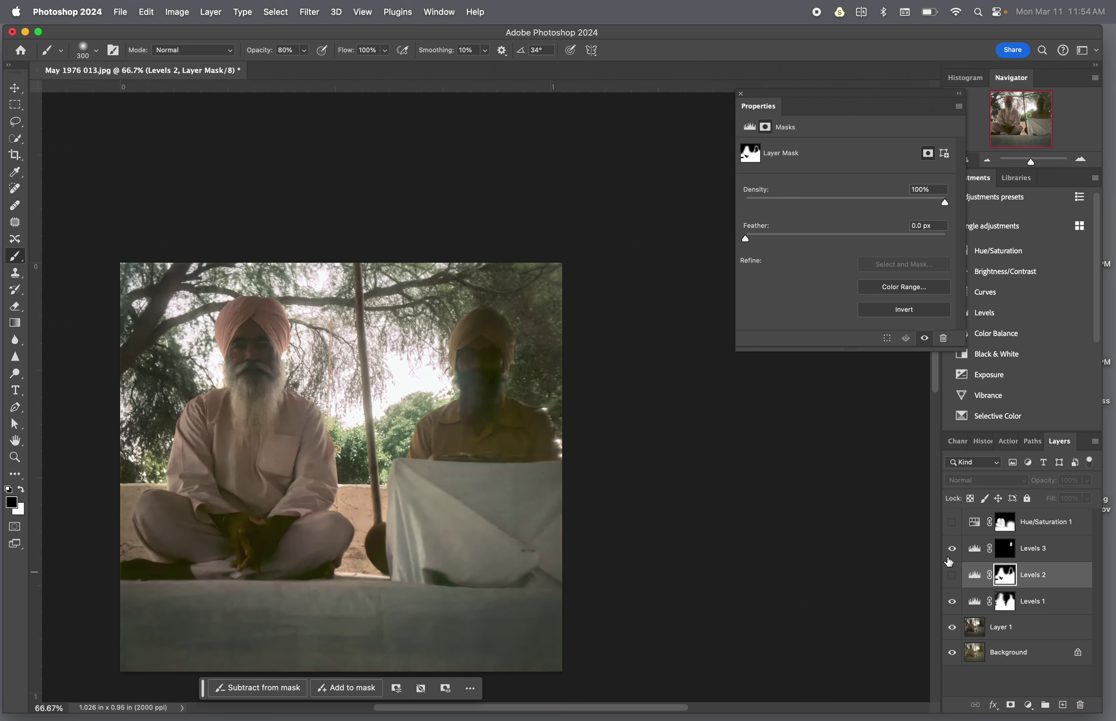
click(953, 576)
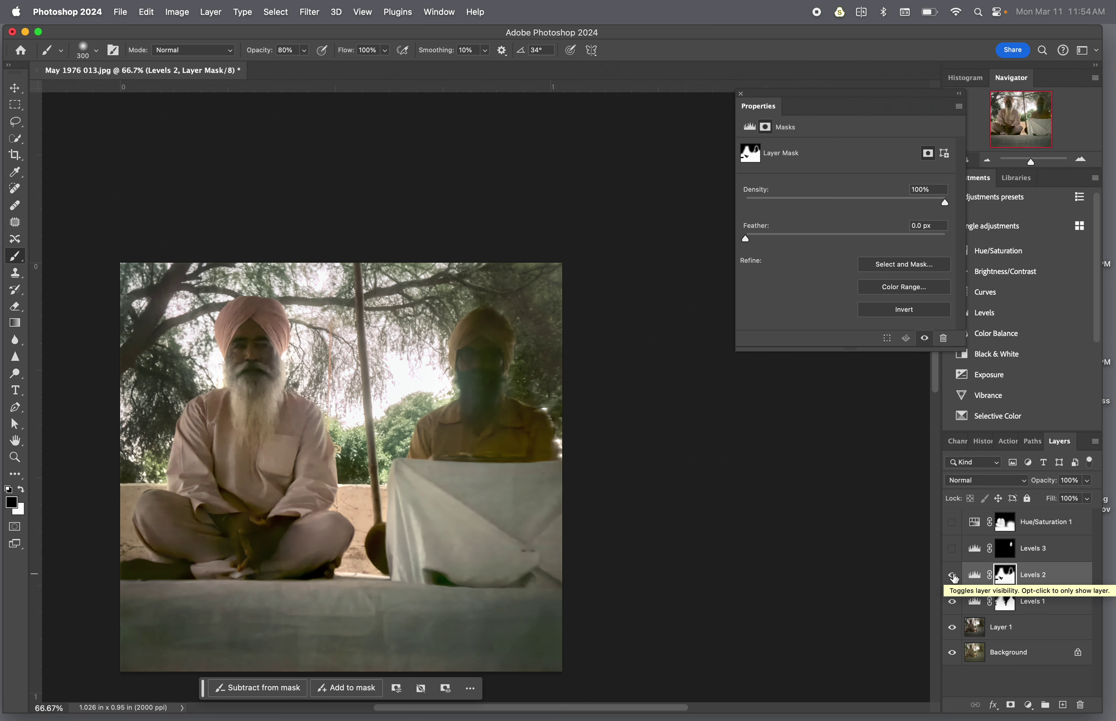
click(953, 576)
click(953, 576)
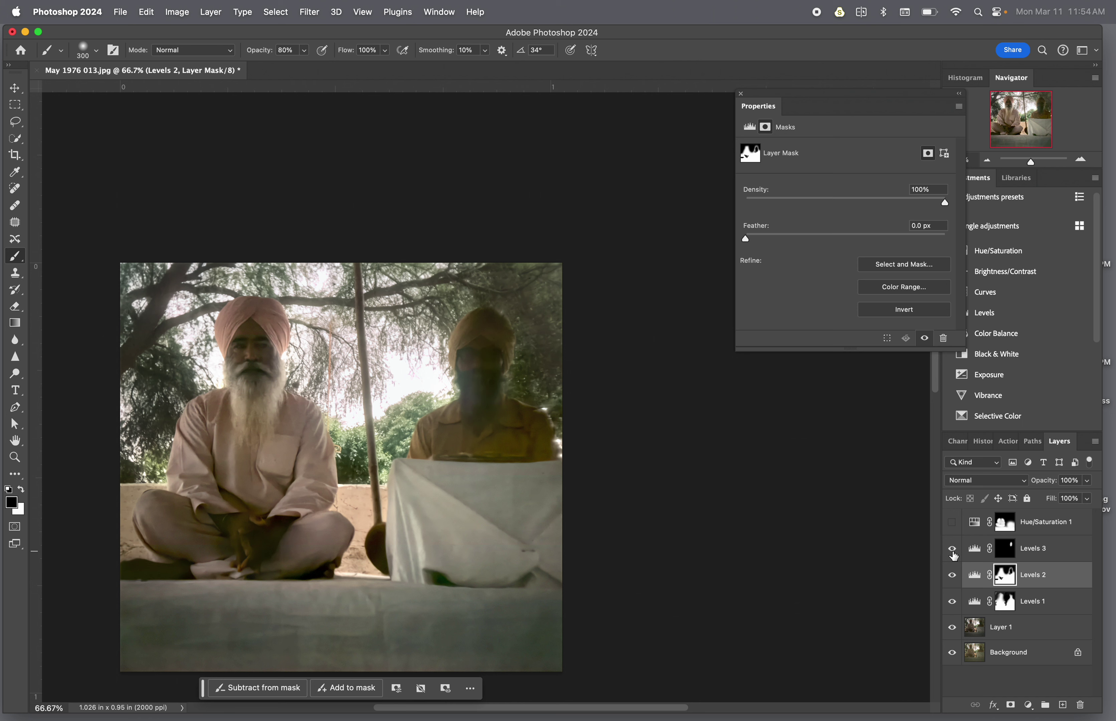
Examine the brown-shirted man at 200% with all adjustments hidden, and with Levels 1, Levels 2 and Levels 3 shown again one by one
click(1031, 557)
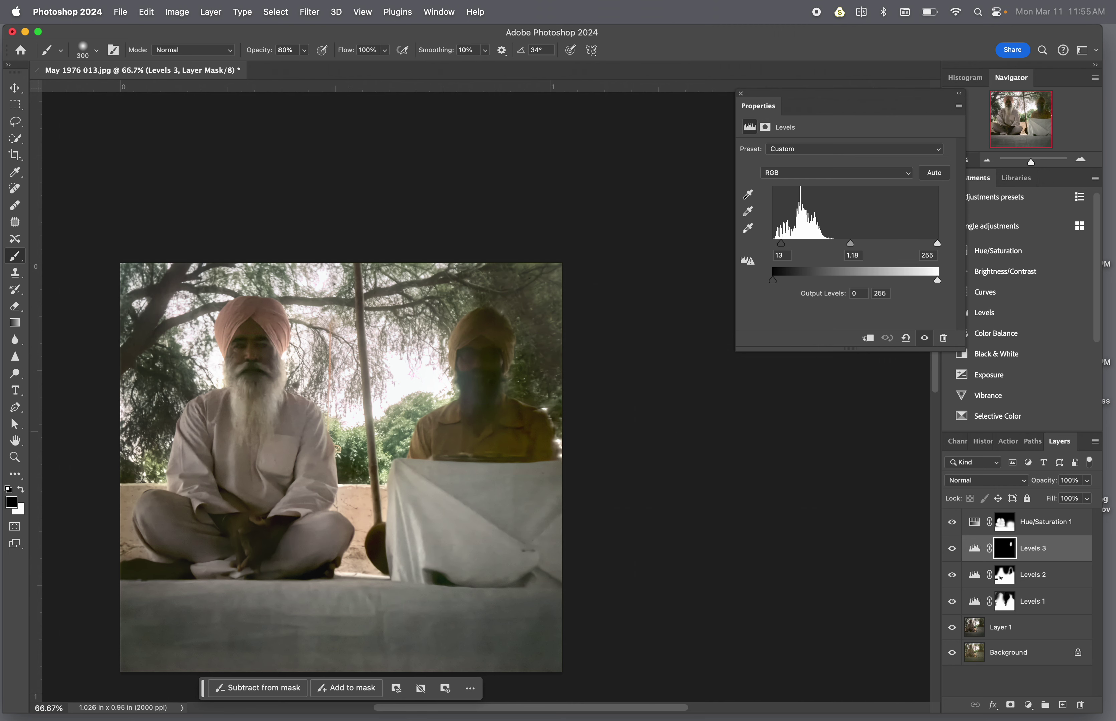
key(super+plus)
key(super+plus)
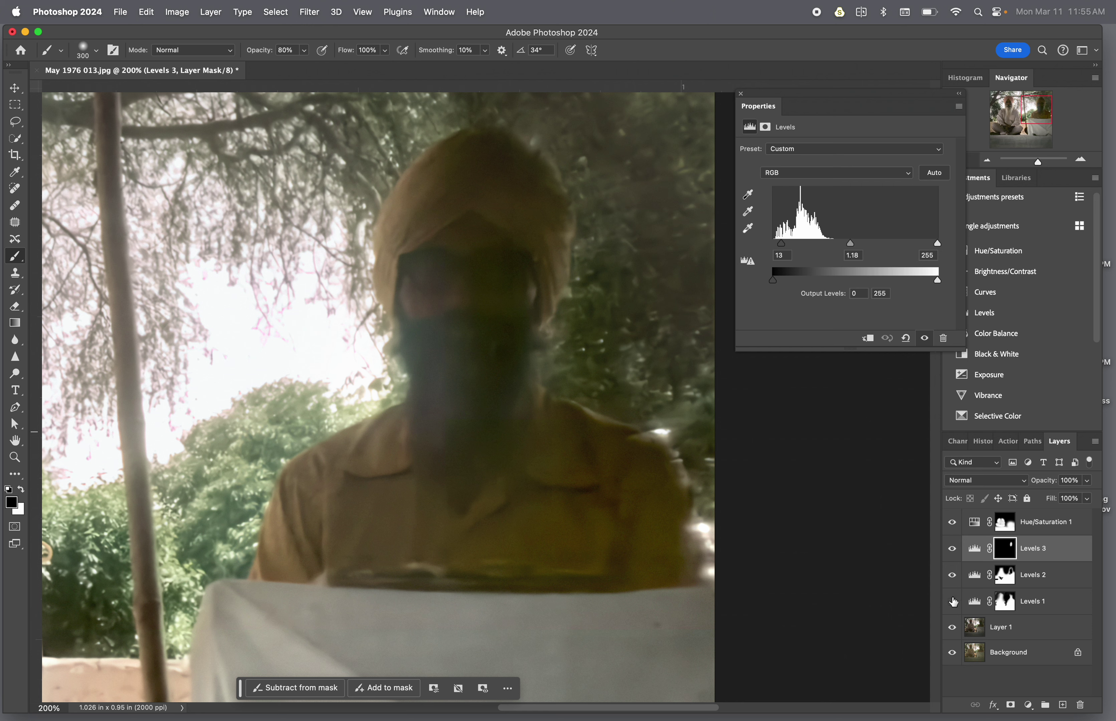
drag(954, 602, 952, 522)
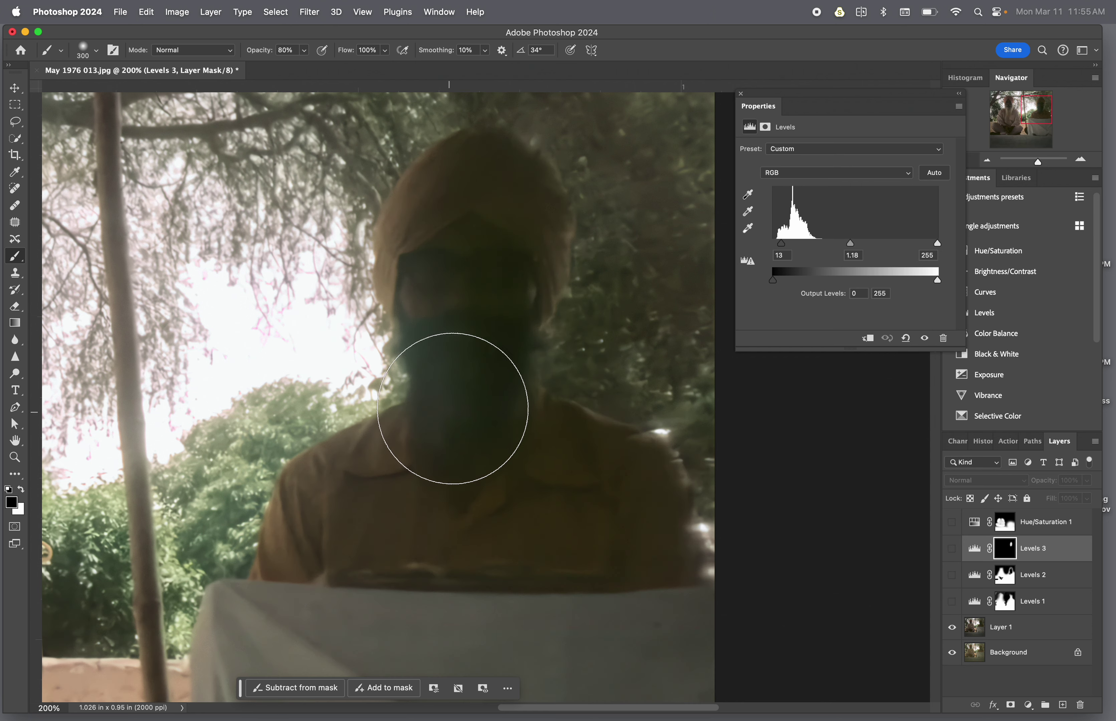
click(952, 602)
click(952, 577)
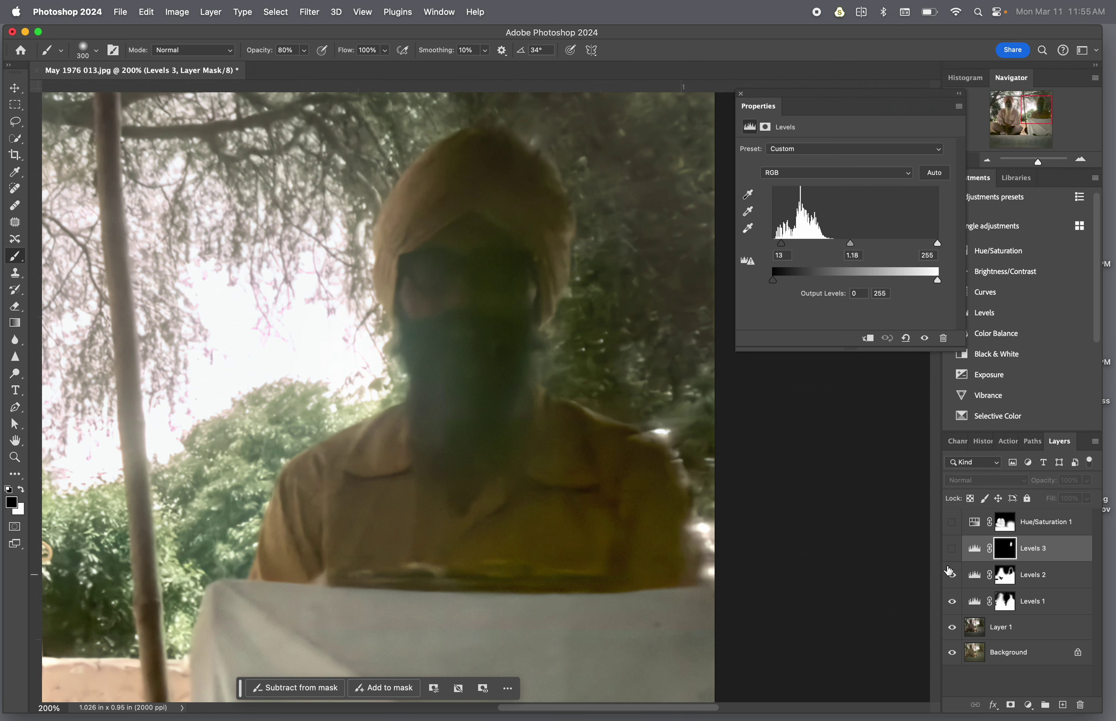
click(952, 549)
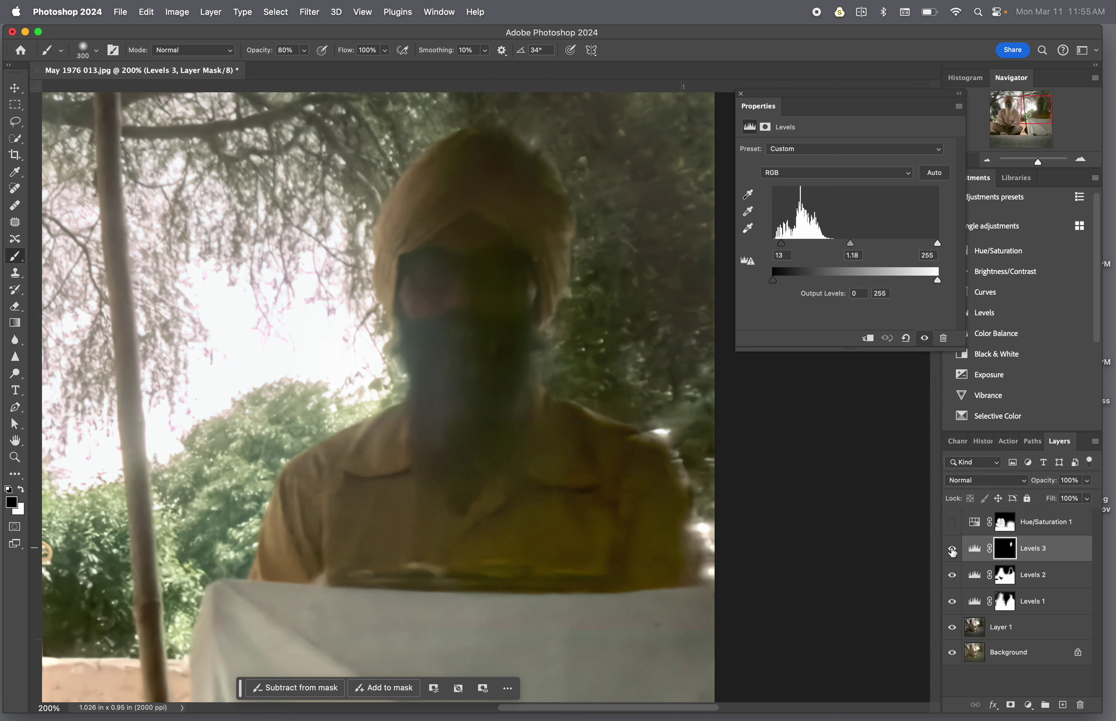
Paint black at 80% opacity on the Levels 3 mask over the brown-shirted man's beard, reducing the brush to 100 px
click(1004, 558)
key(bracketleft)
key(bracketleft)
key(bracketleft)
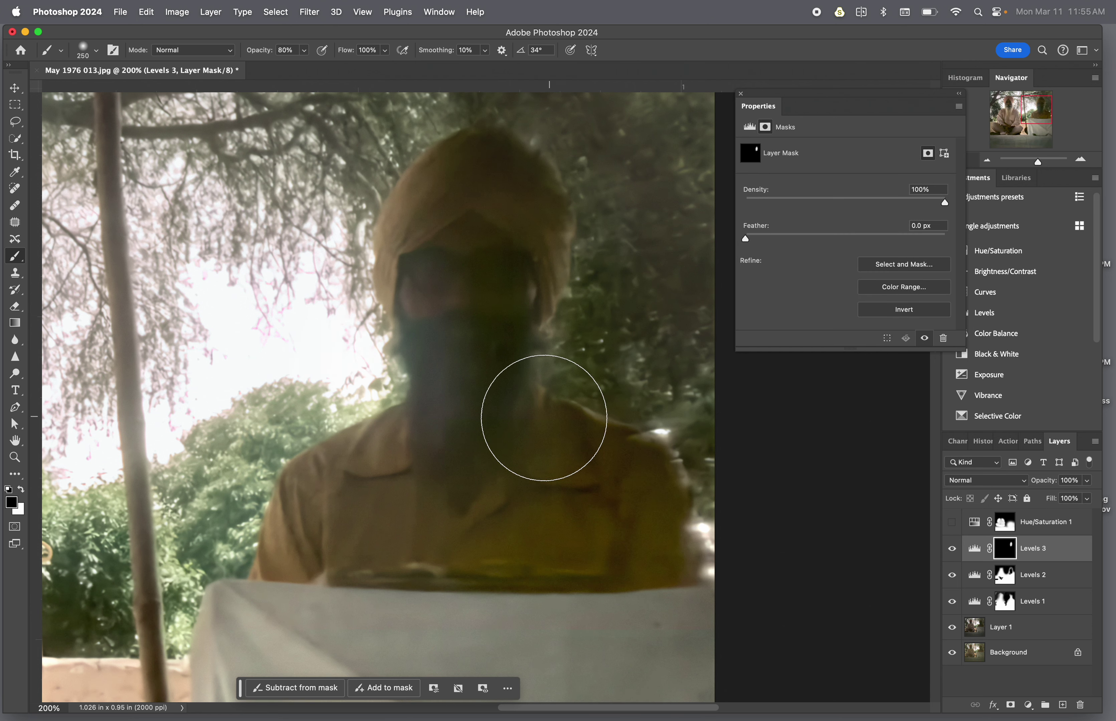
key(bracketleft)
key(bracketleft)
key(bracketleft)
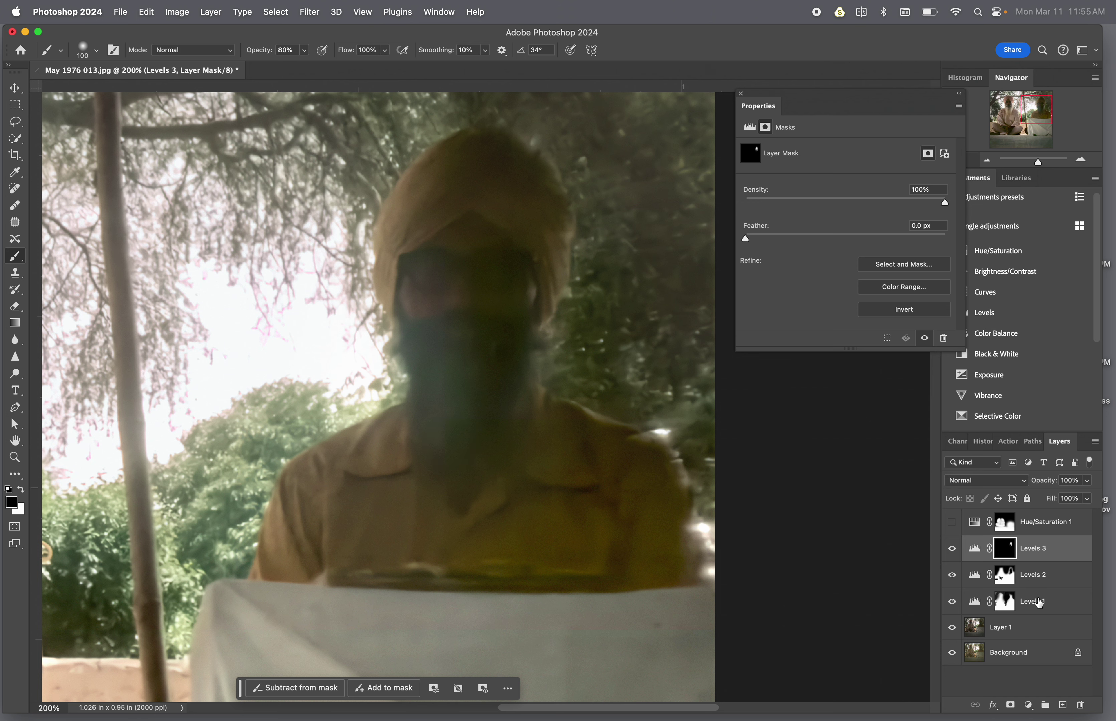
Add a layer mask to Layer 1 and paint black at 20% opacity over the brown-shirted man's face with a 100 px brush
click(1004, 636)
click(1011, 705)
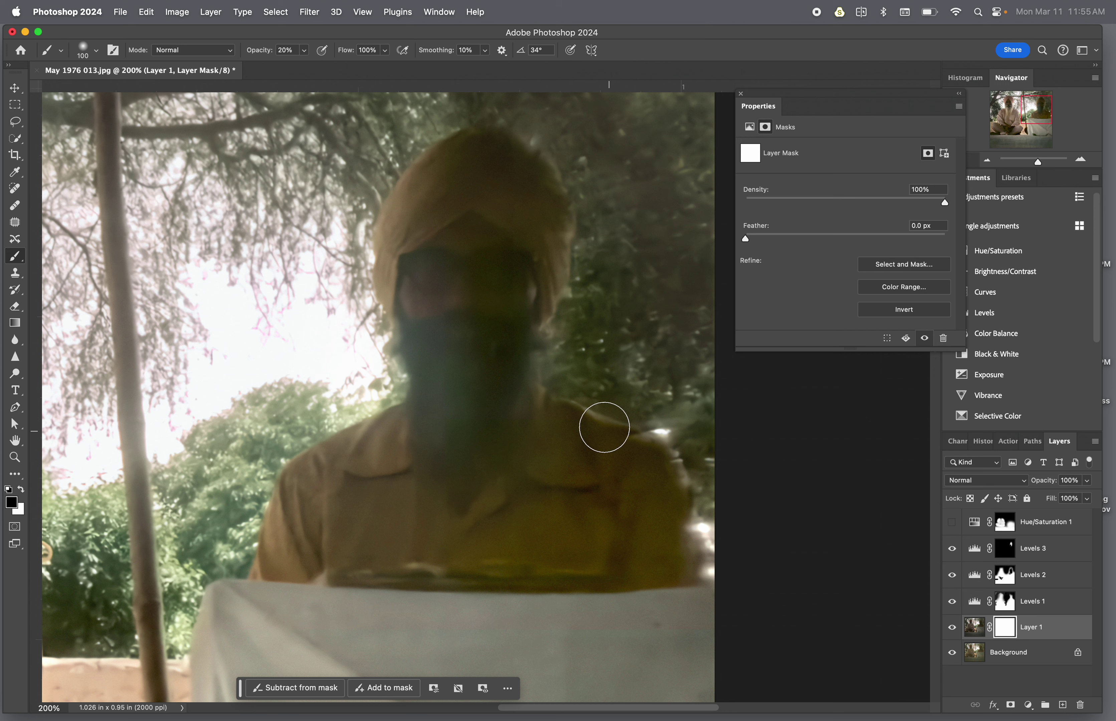
mouse_move(476, 247)
mouse_down()
mouse_move(510, 314)
mouse_move(503, 328)
mouse_move(501, 251)
mouse_up()
key(super+minus)
key(super+minus)
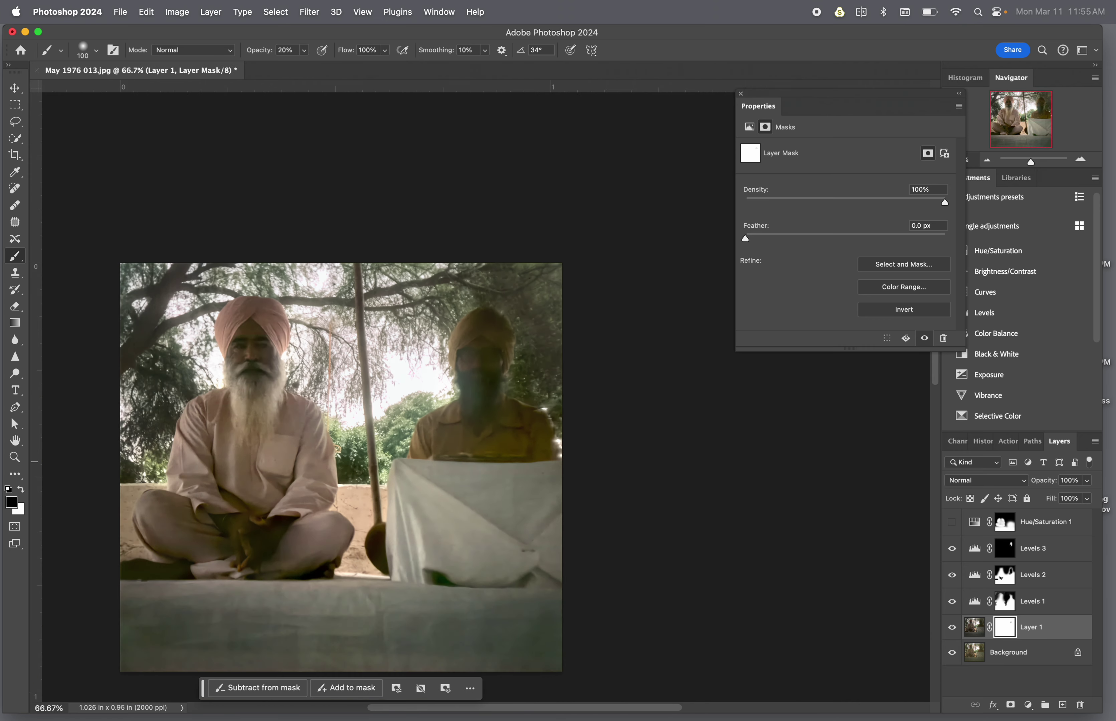
Examine the pink-turbaned man at 300% with the adjustments hidden, comparing the image with Layer 1 hidden and shown
key(super+plus)
key(super+plus)
key(super+plus)
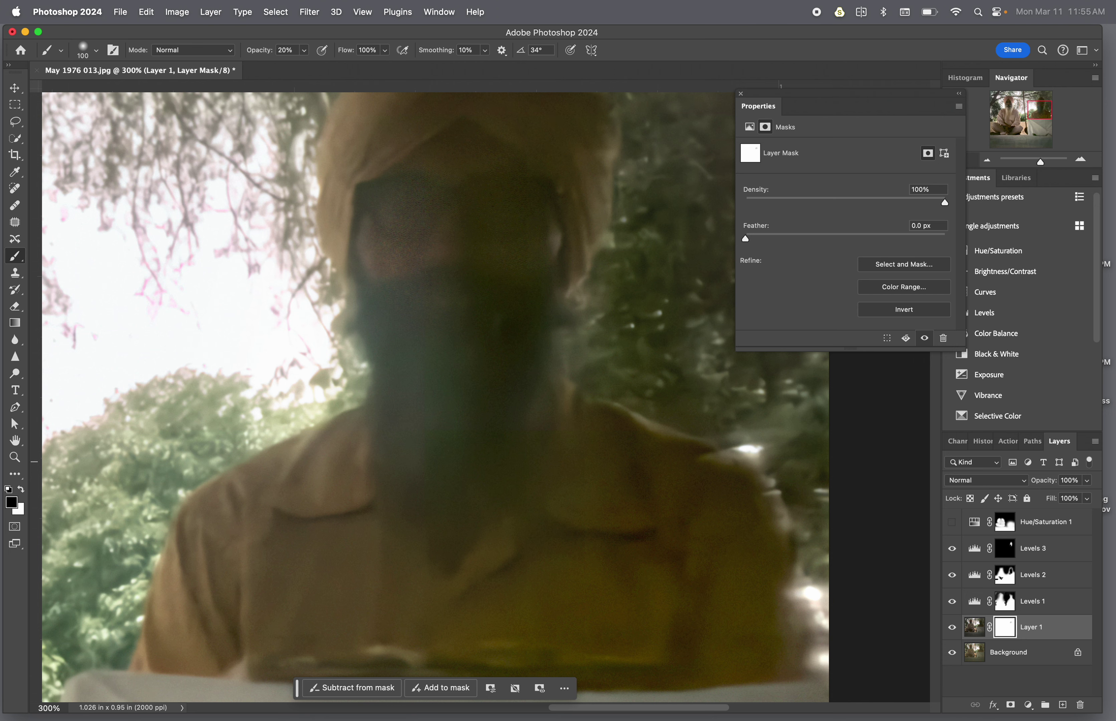
drag(408, 407, 688, 438)
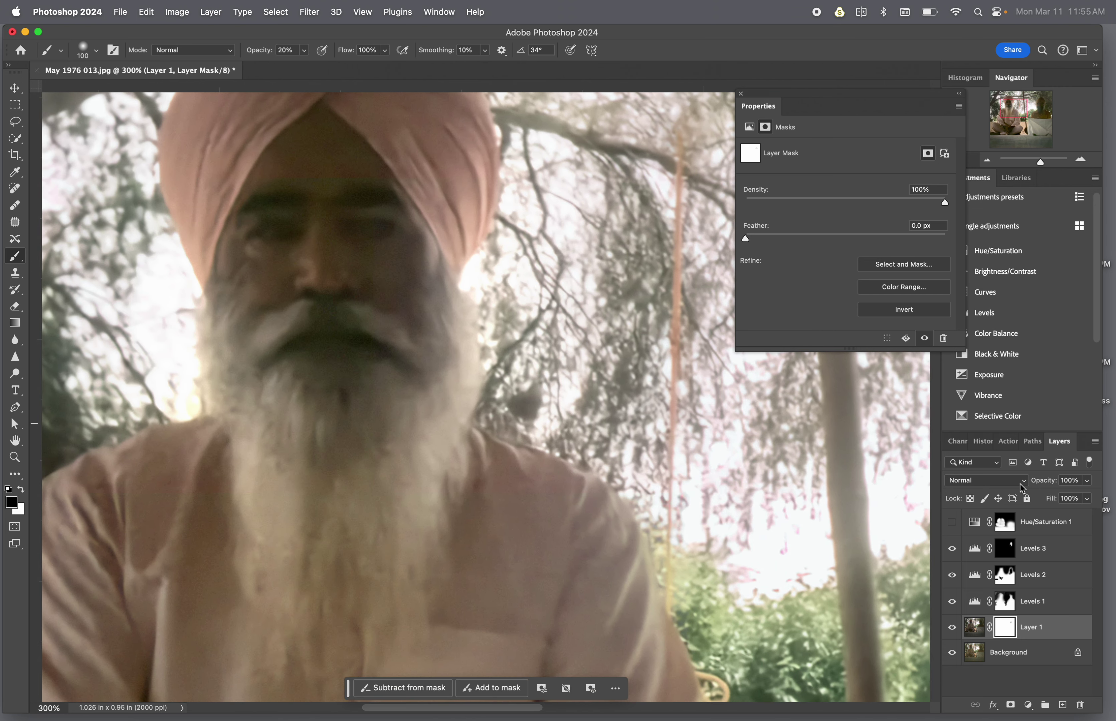
drag(953, 603, 969, 542)
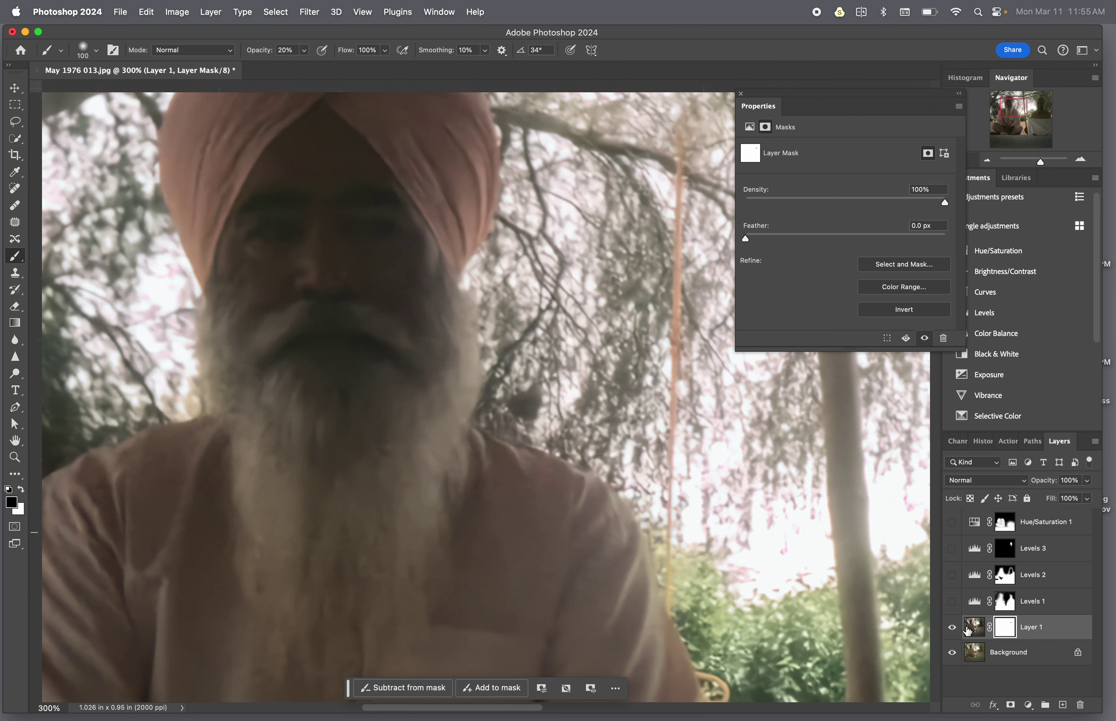
click(953, 628)
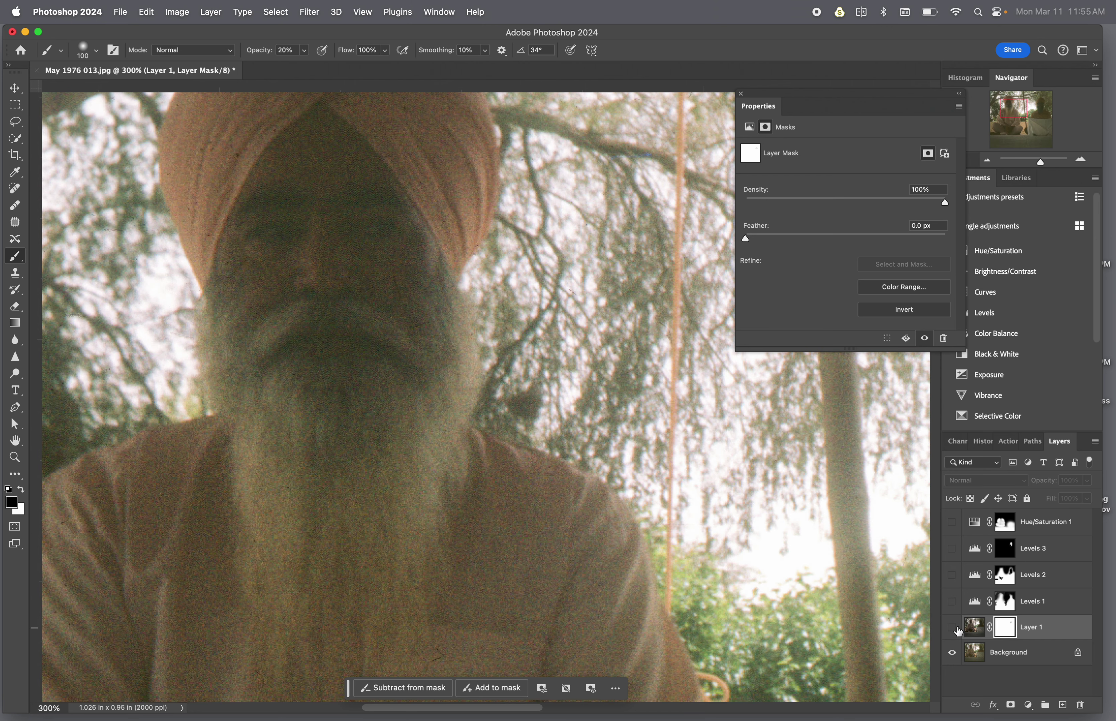
click(953, 623)
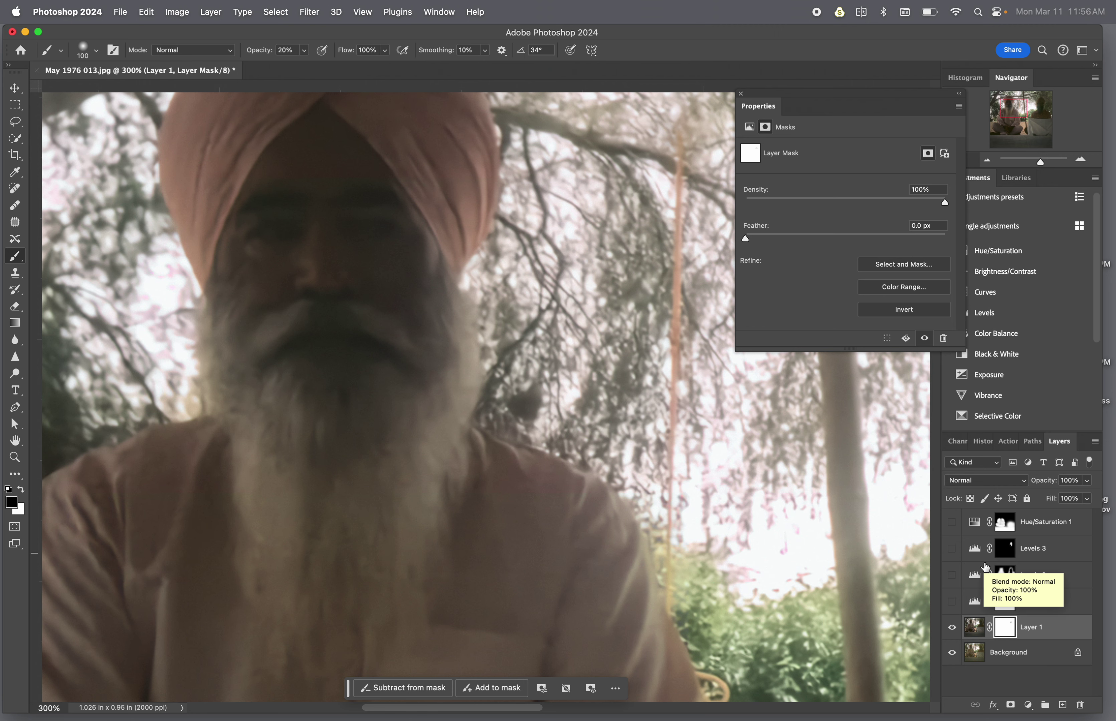
key(super+minus)
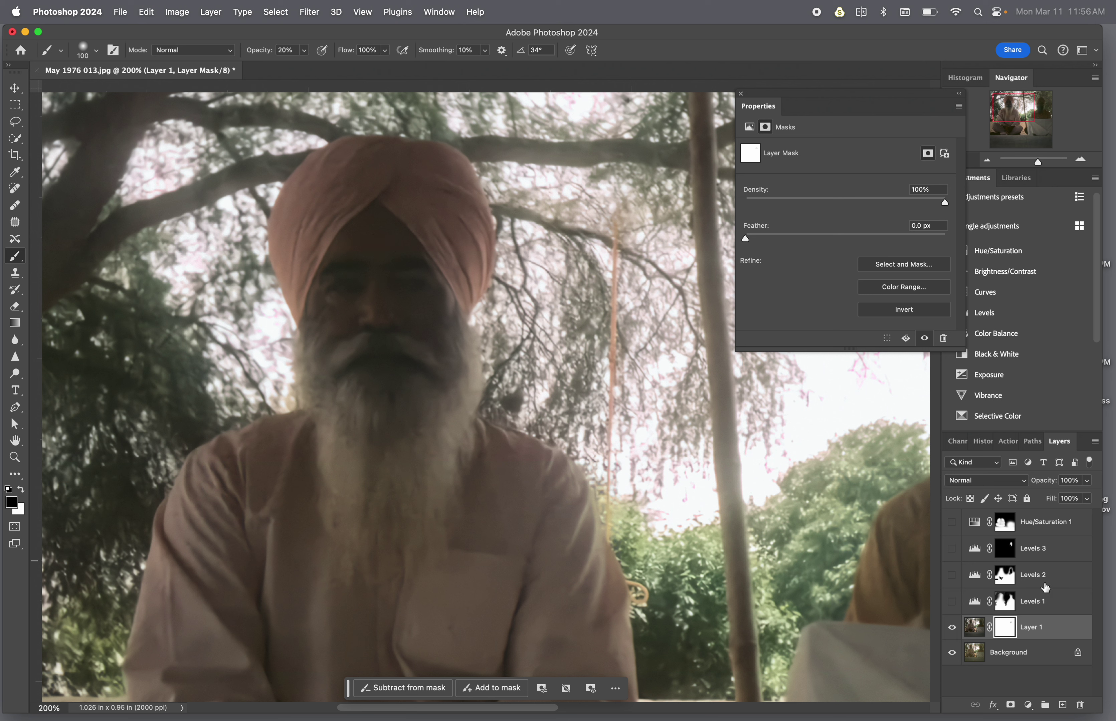
Show Levels 1, Levels 2, Levels 3 and Hue/Saturation 1 again and examine the pink-turbaned man's beard, clothing and hands
click(952, 602)
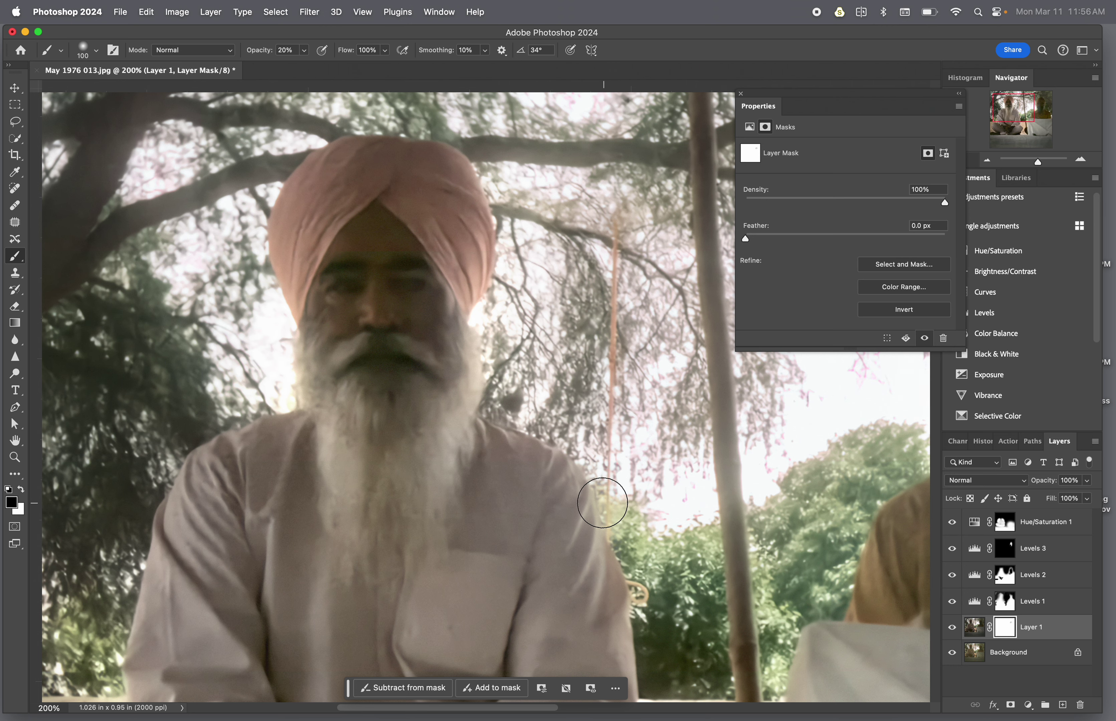
scroll(602, 502, down, 10)
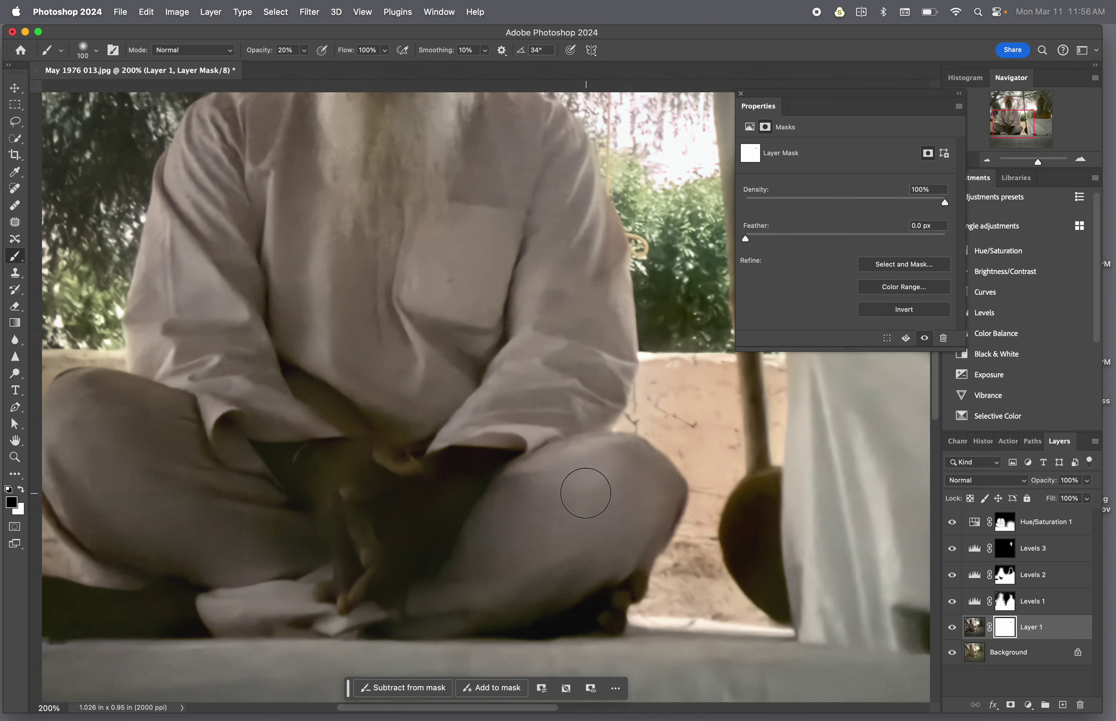
scroll(635, 519, up, 1)
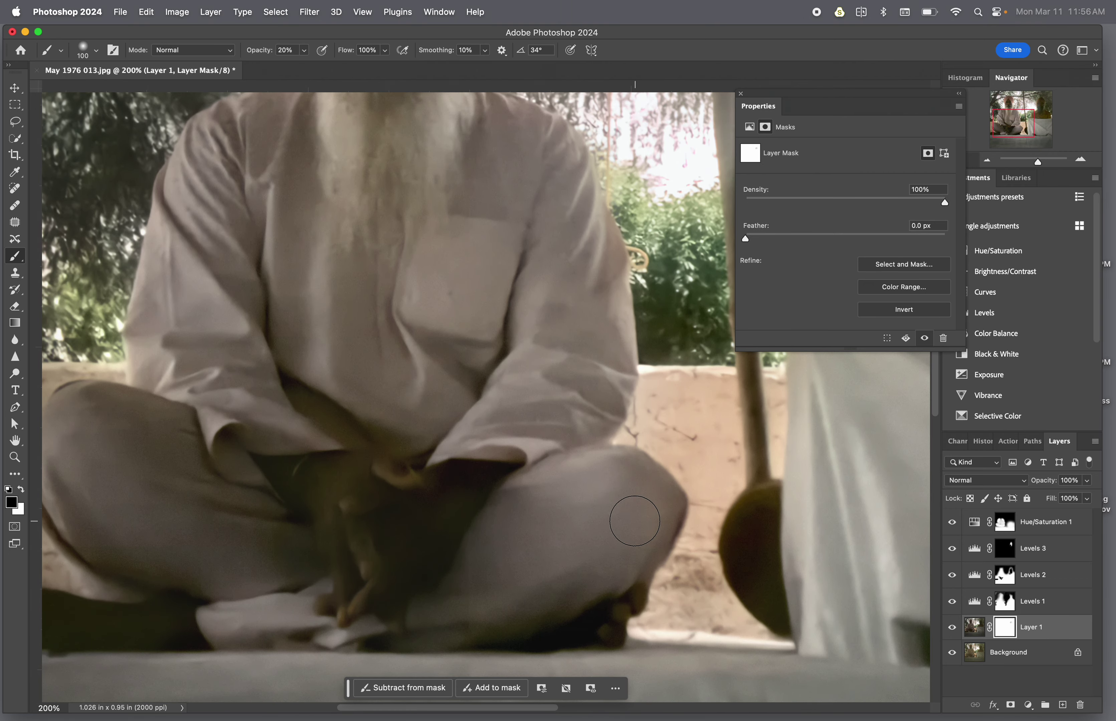
scroll(634, 521, up, 3)
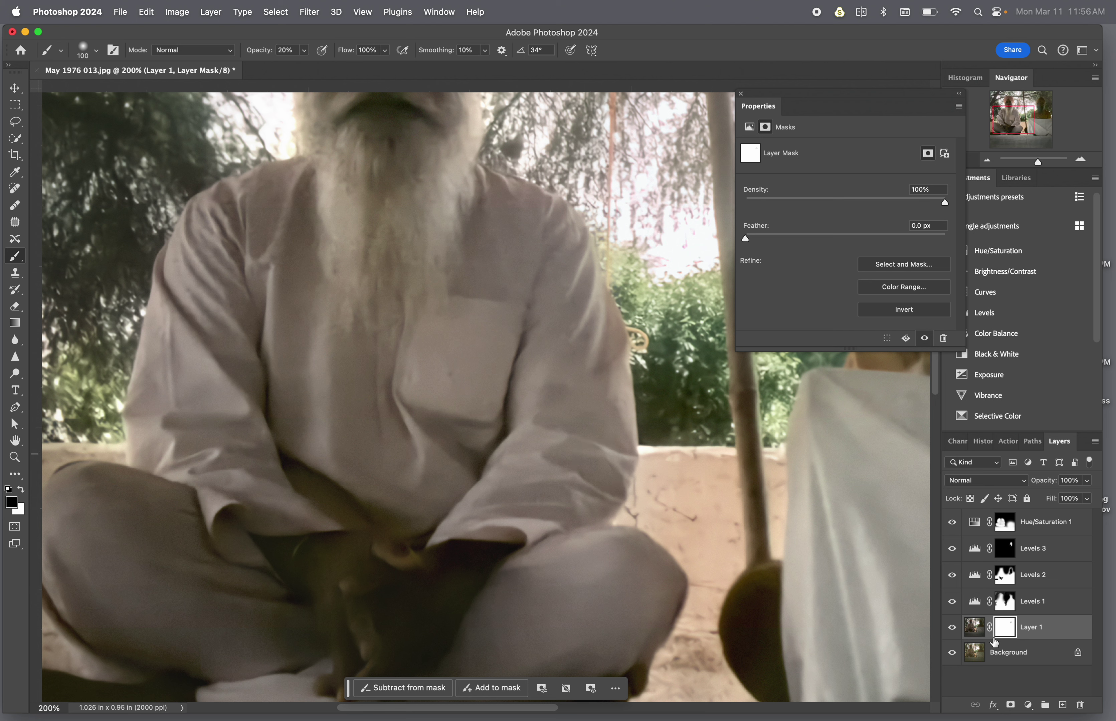
Try a 20% opacity brush stroke down the pink-turbaned man's beard on Layer 1's image instead of its mask, and undo it
click(976, 628)
drag(357, 164, 369, 257)
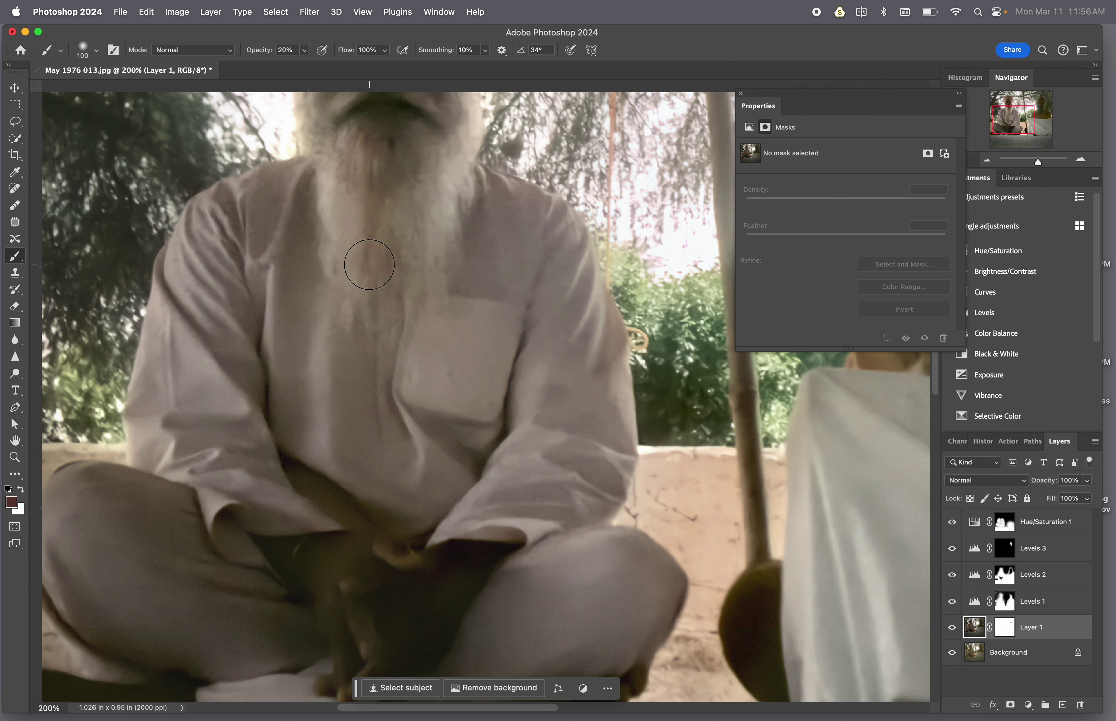
key(super+z)
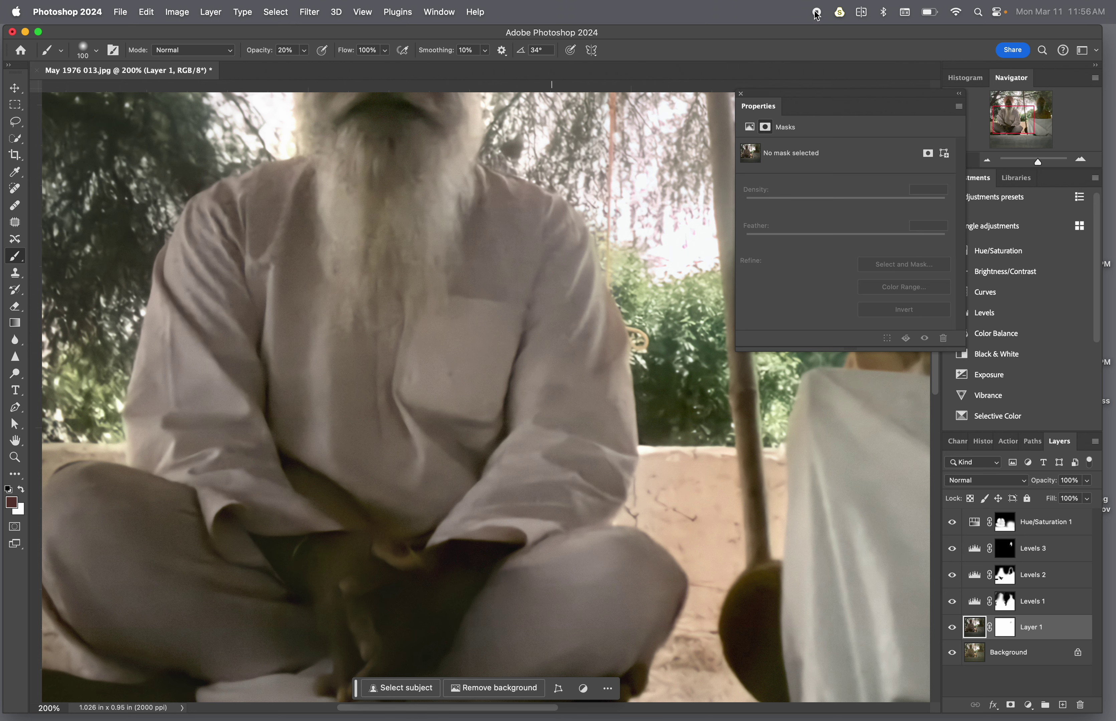
Compare the pink-turbaned man with all layers above the Background hidden, and with Layer 1, the Levels layers and Hue/Saturation 1 shown again
scroll(649, 214, up, 5)
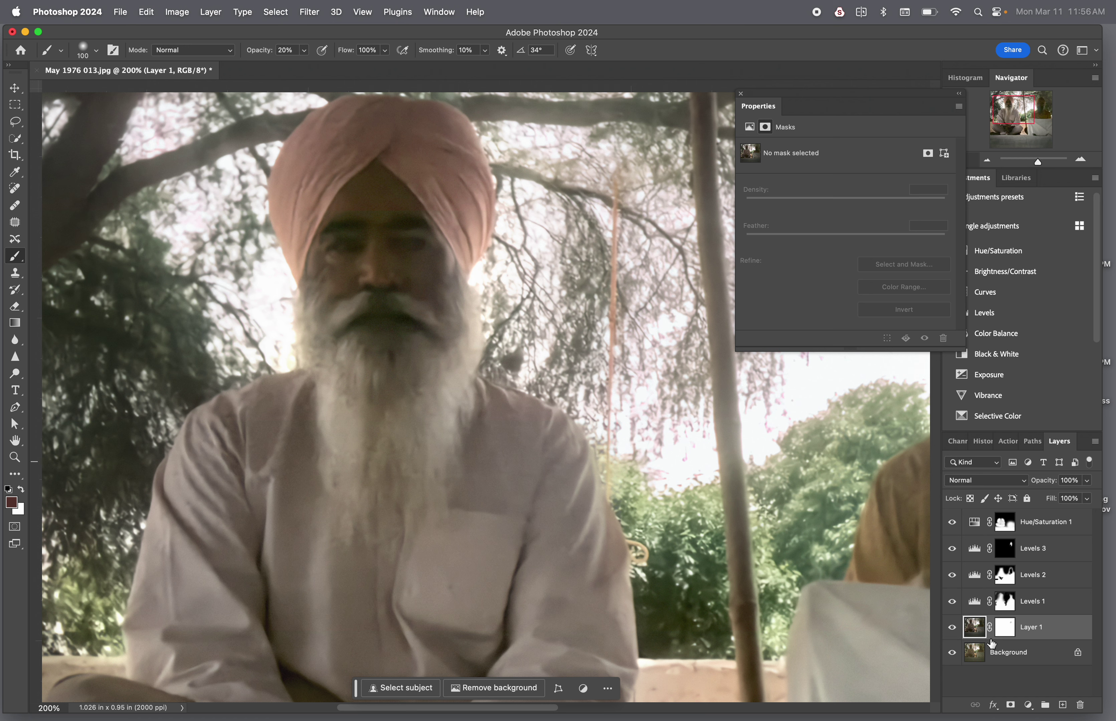
drag(949, 632, 953, 530)
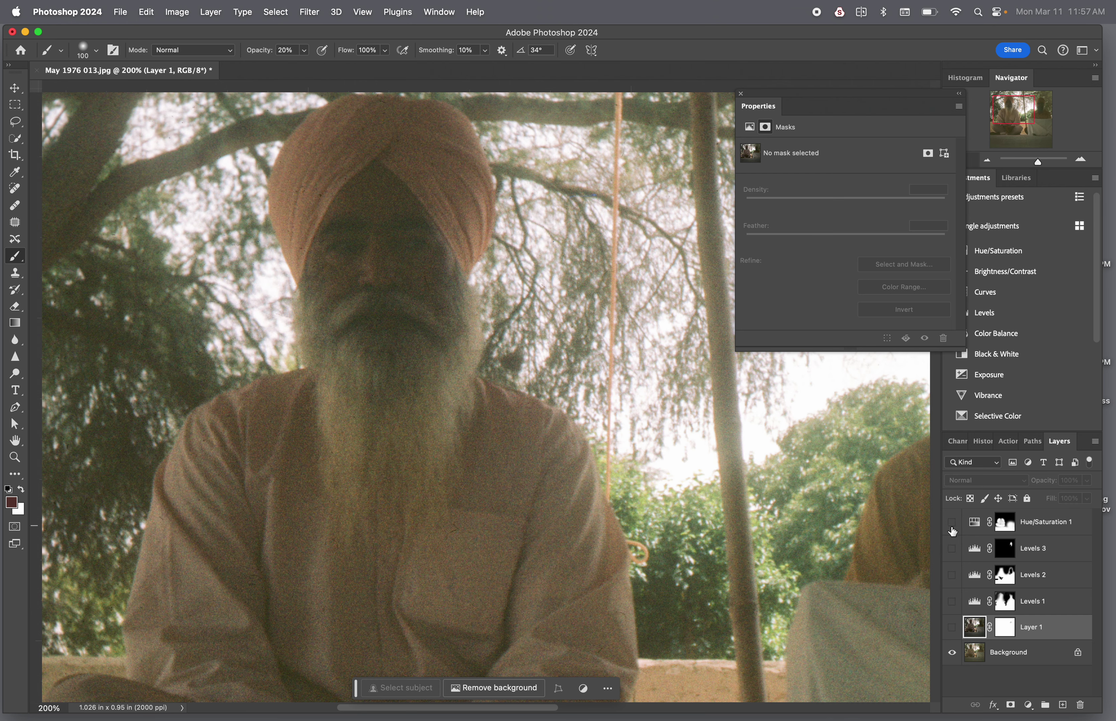
click(953, 630)
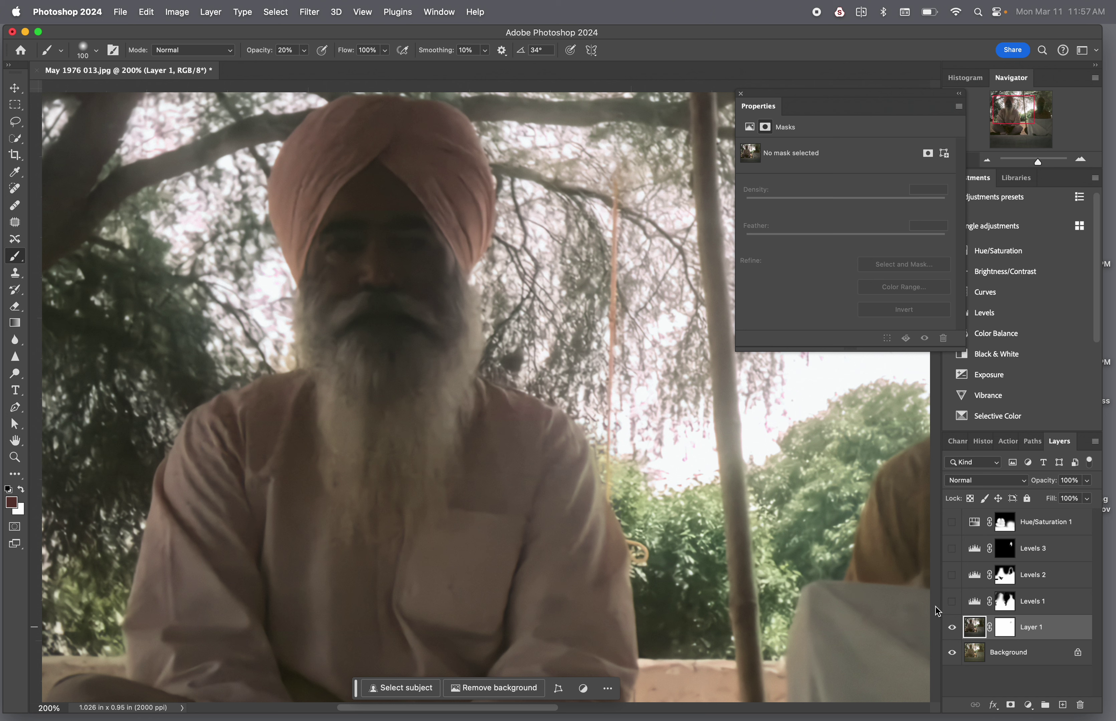
click(952, 602)
click(952, 575)
click(953, 548)
click(953, 522)
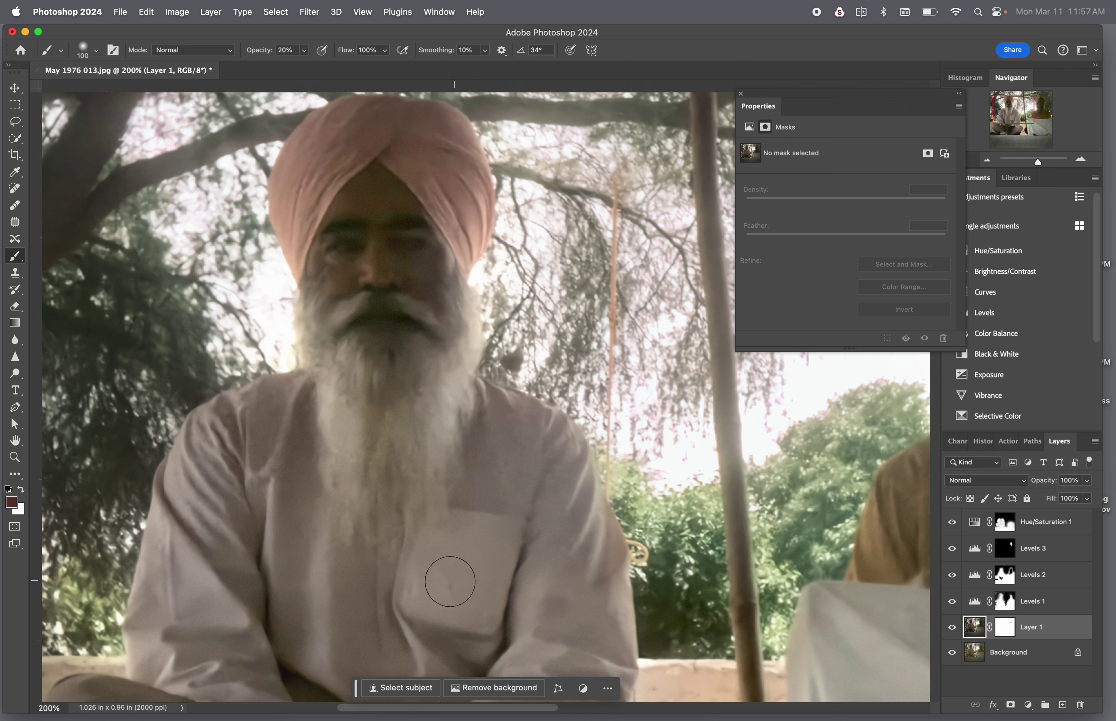
scroll(518, 560, down, 6)
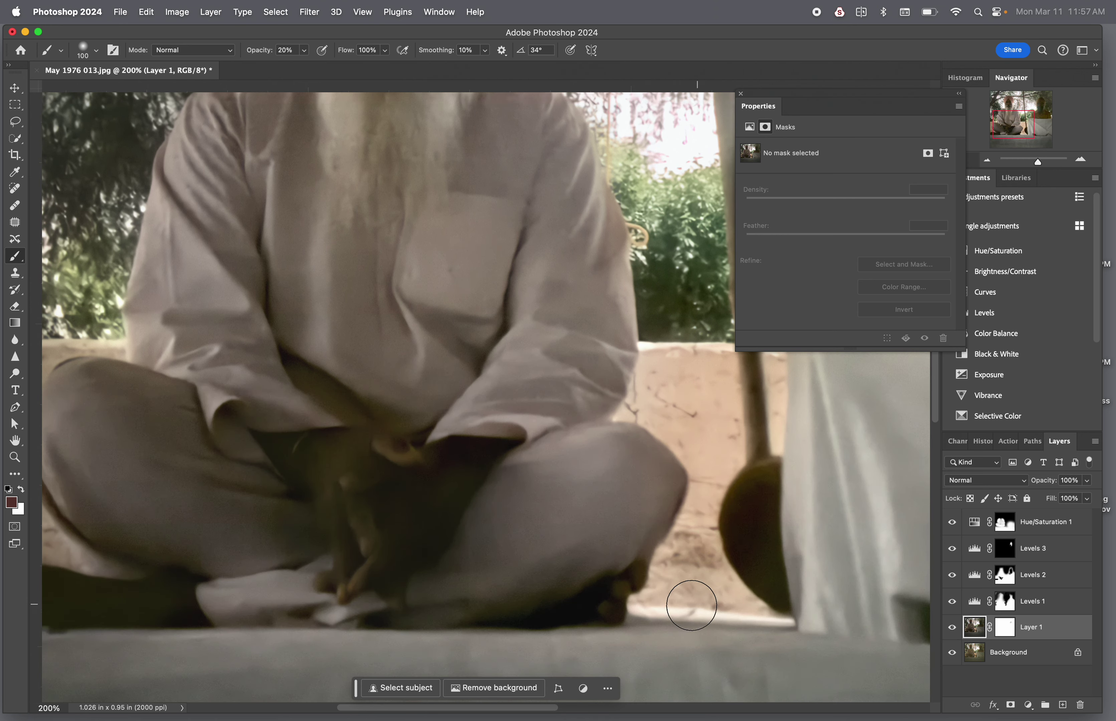